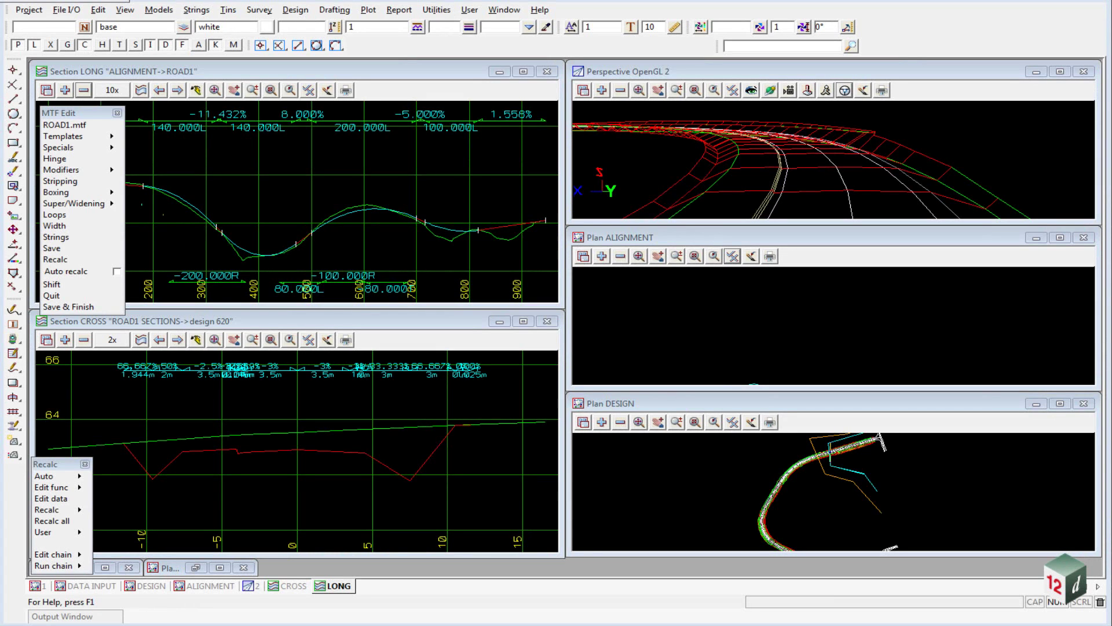
Save and finish the open MTF edit of ROAD1.
click(66, 114)
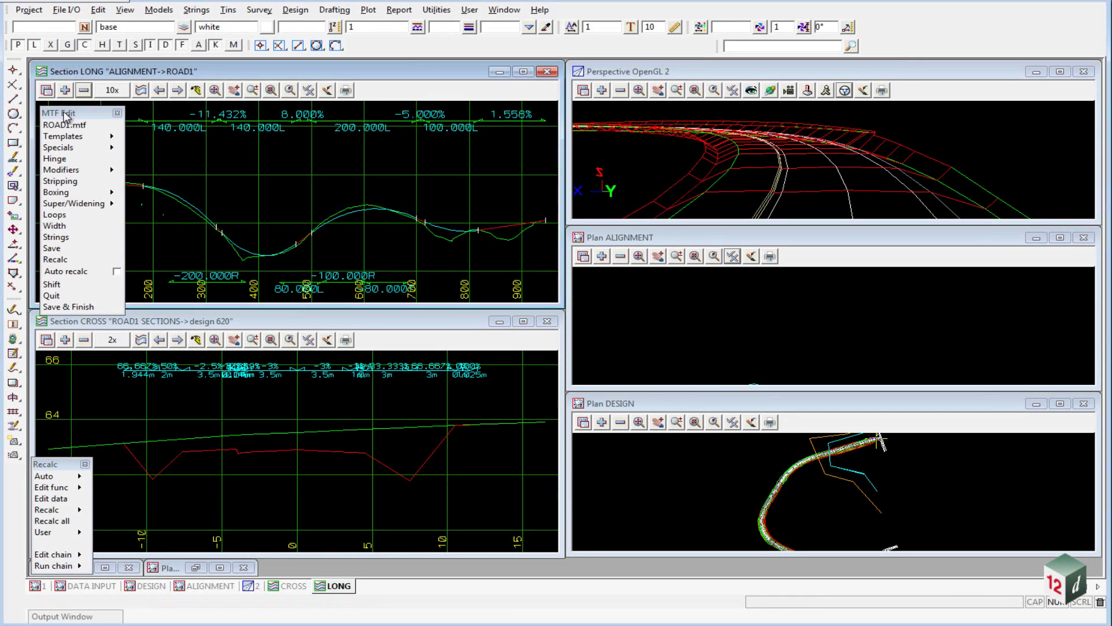
click(73, 308)
click(491, 356)
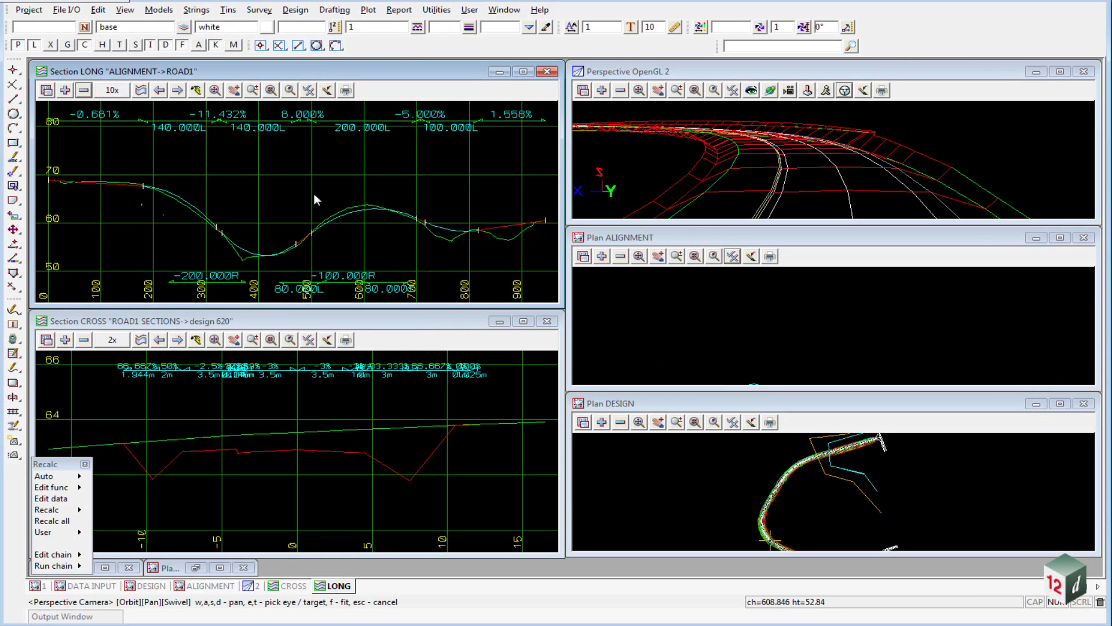
click(295, 10)
mouse_move(324, 87)
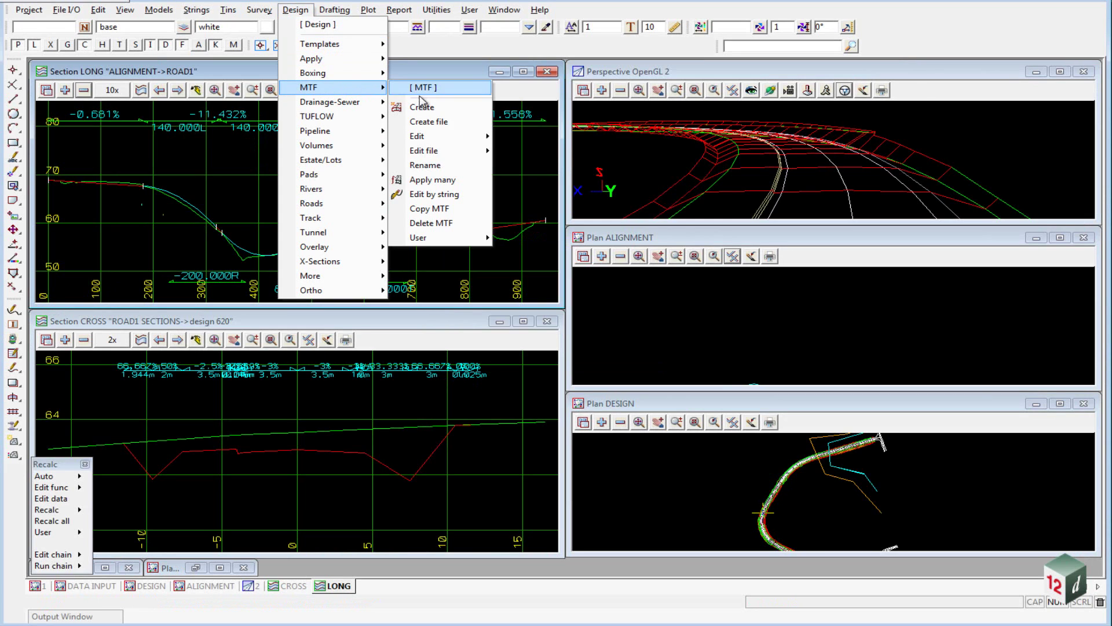
mouse_move(446, 136)
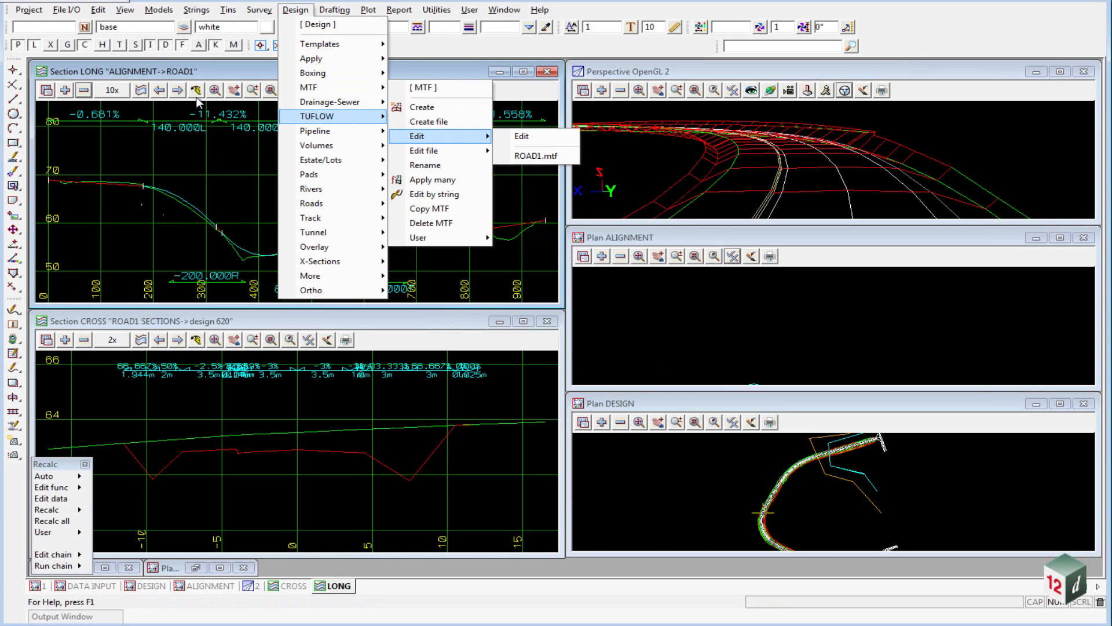
click(200, 71)
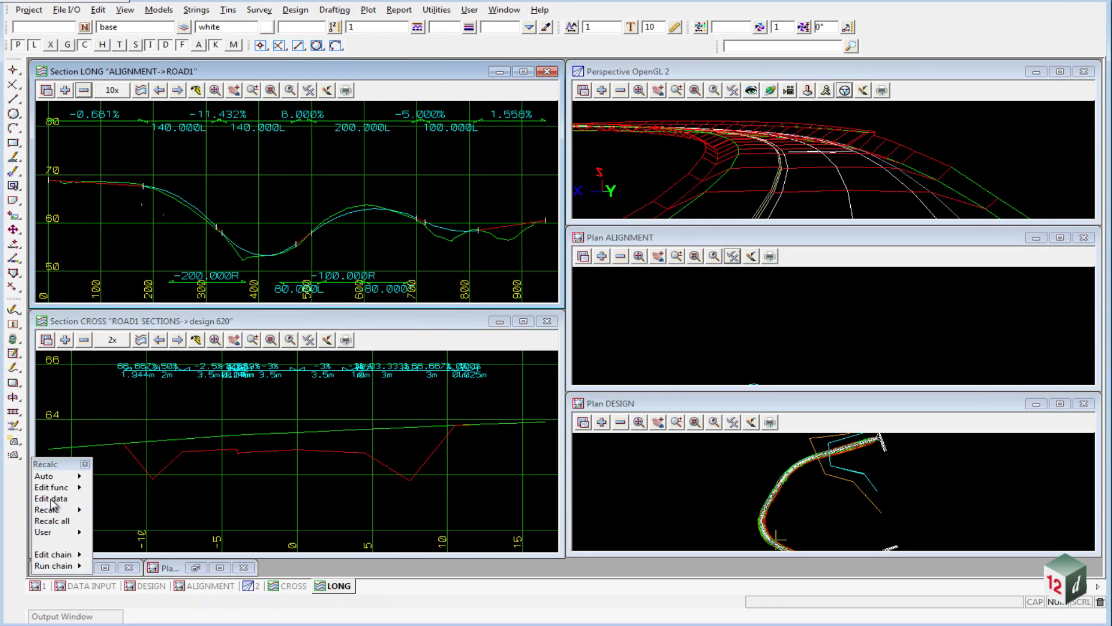
Open the ROAD1 MTF for editing by picking one of its section strings in the DESIGN plan view.
click(53, 499)
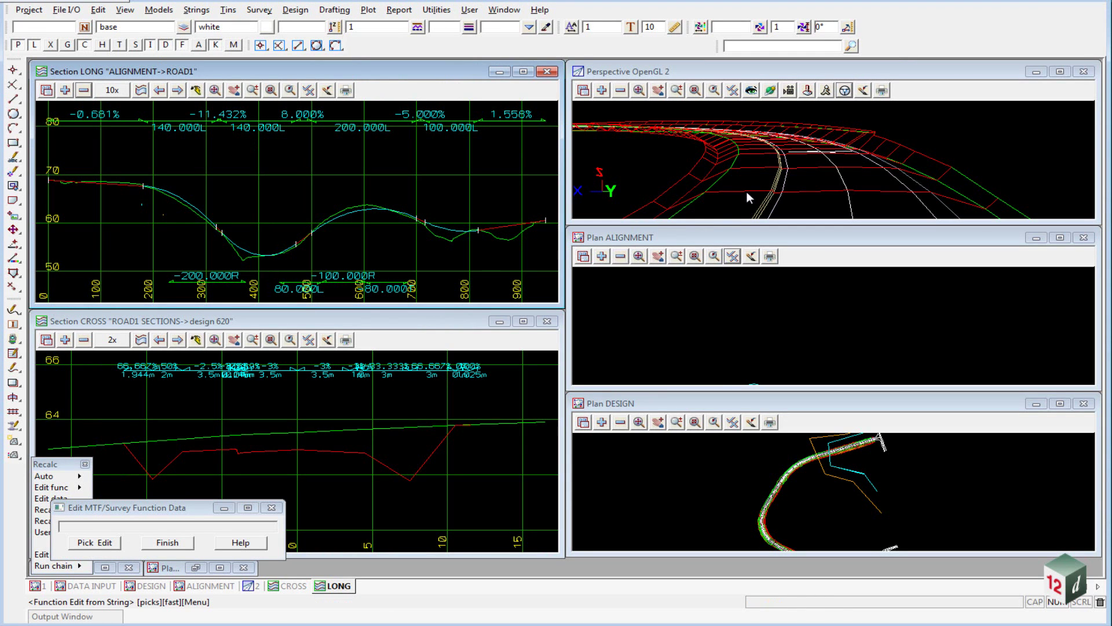
click(786, 474)
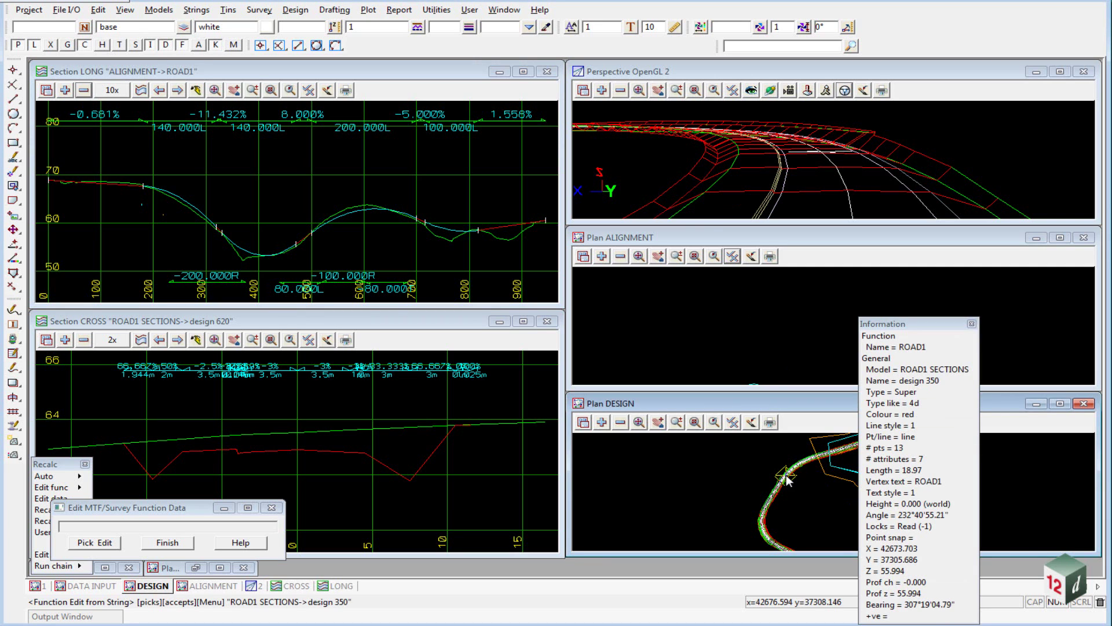
middle_click(787, 474)
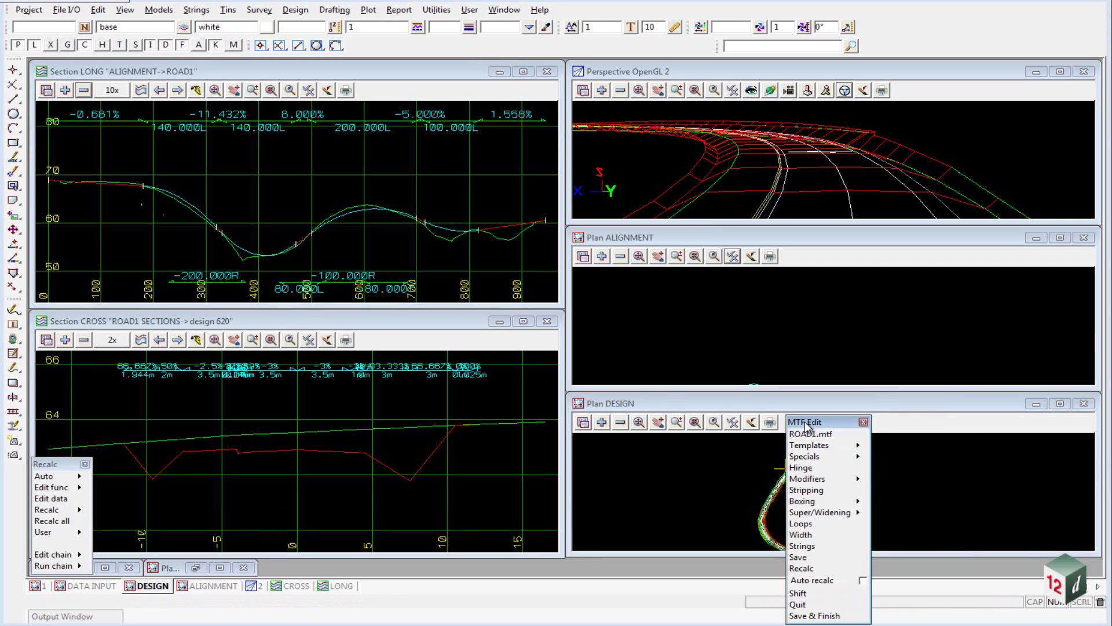
drag(807, 426, 69, 125)
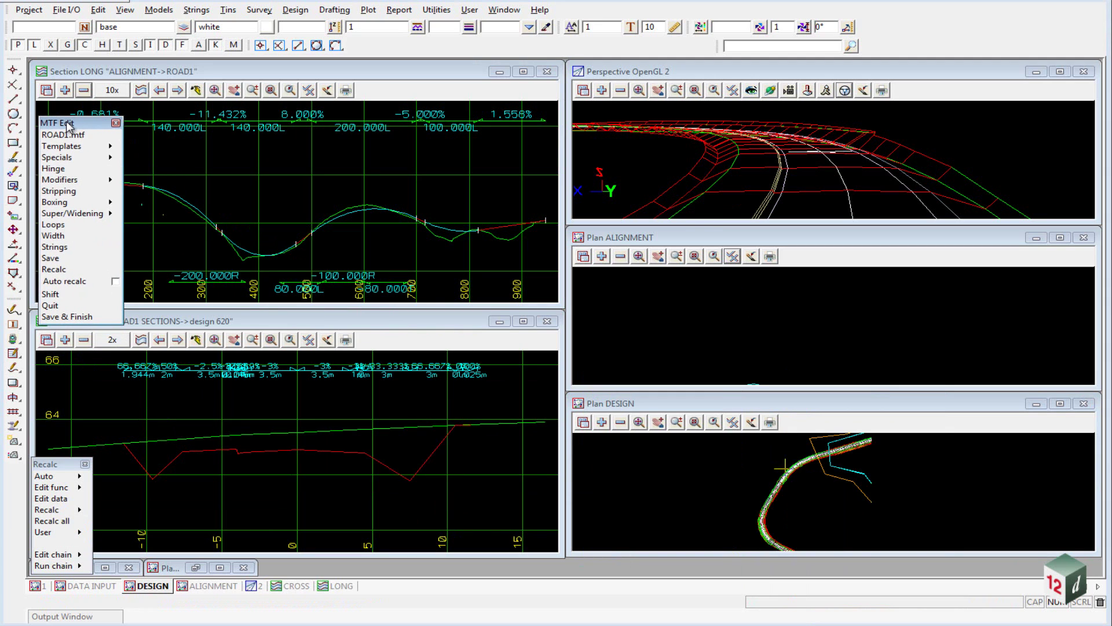
click(104, 146)
click(131, 159)
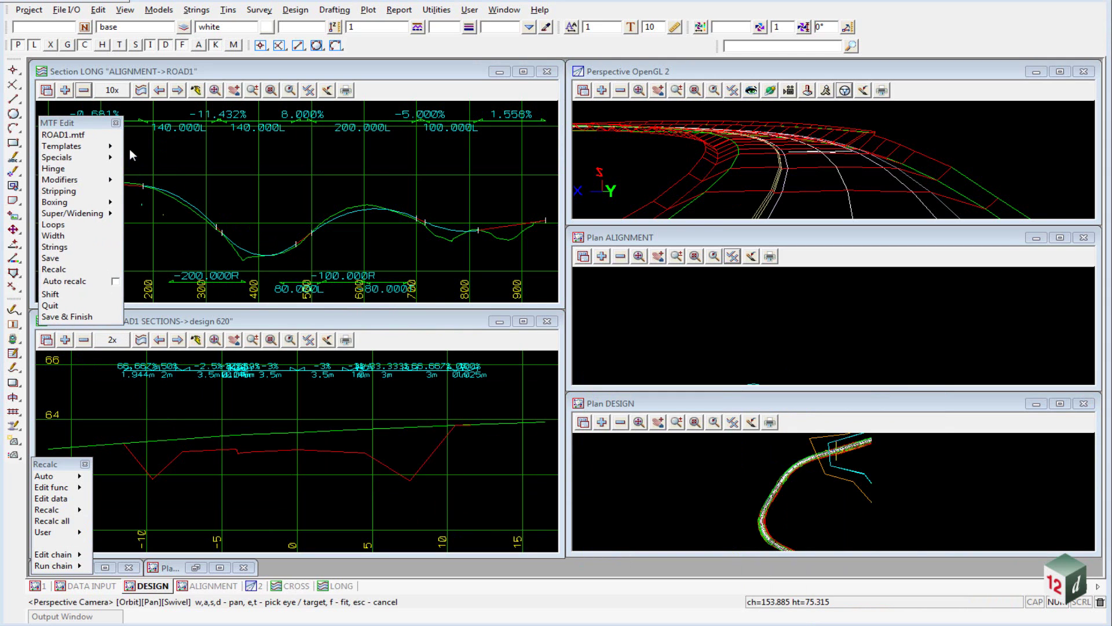
click(108, 146)
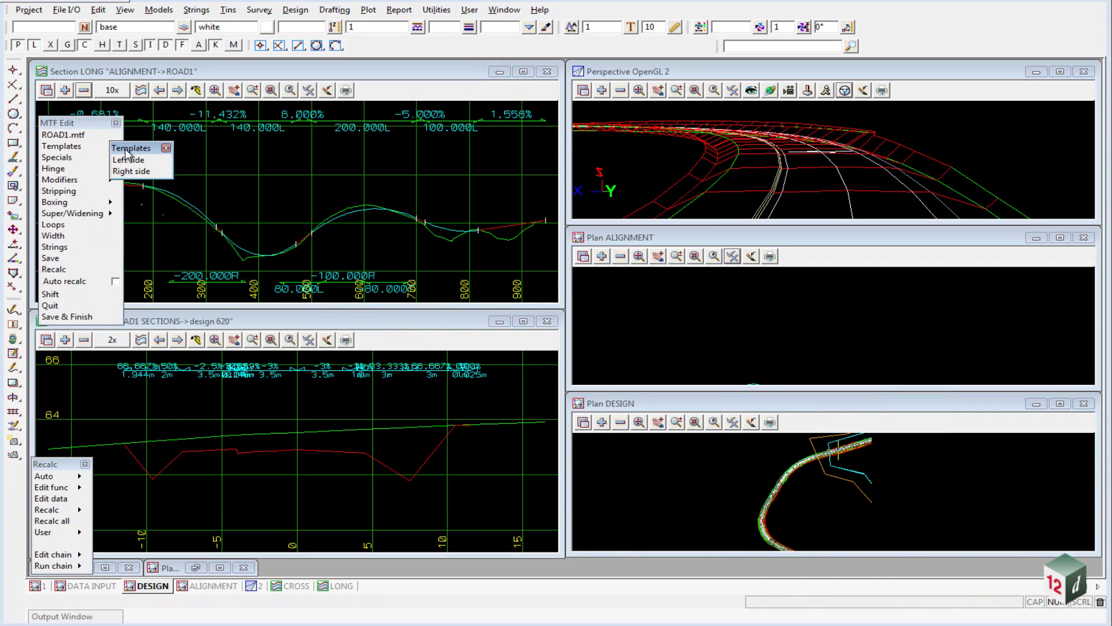
click(129, 159)
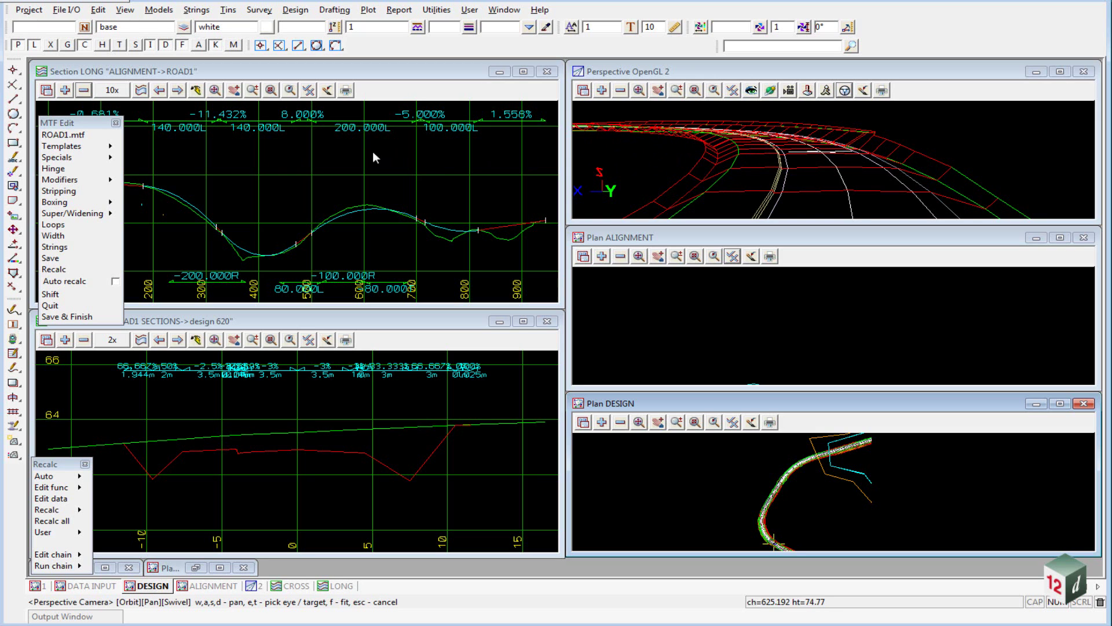
Add the comment line WIDEN LEFT LIP to the left-side template modifiers of ROAD1.mtf.
click(107, 186)
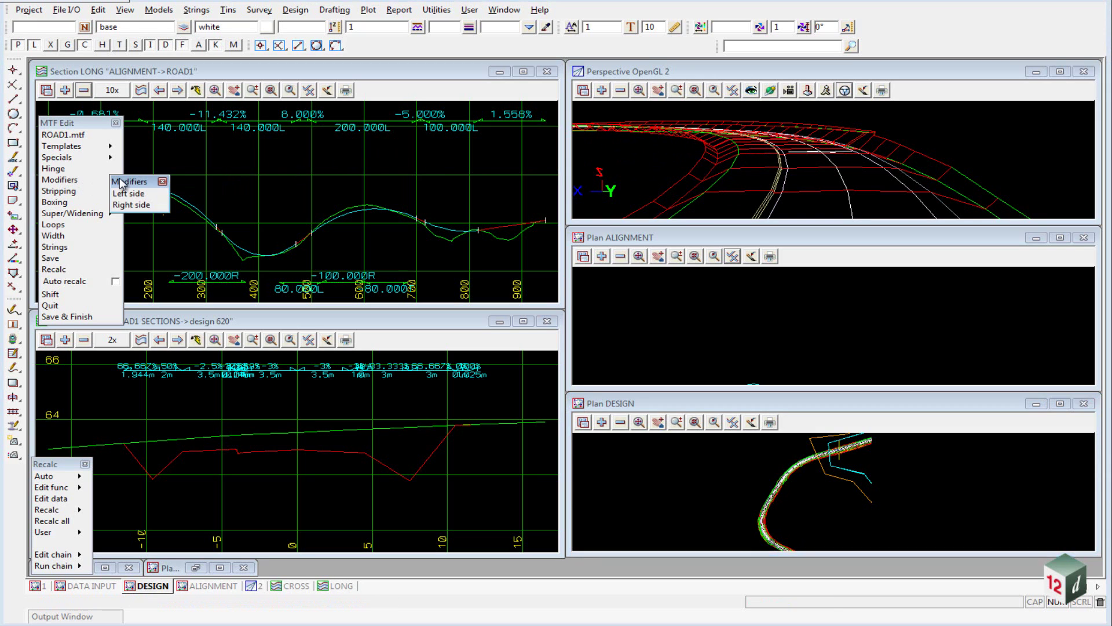
click(137, 196)
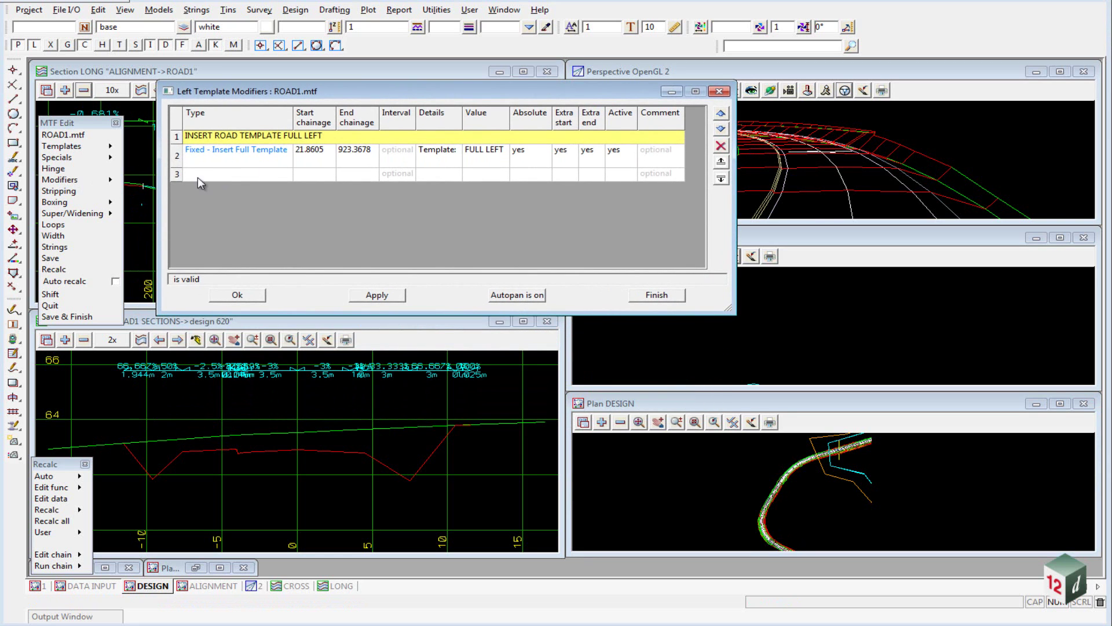
right_click(197, 175)
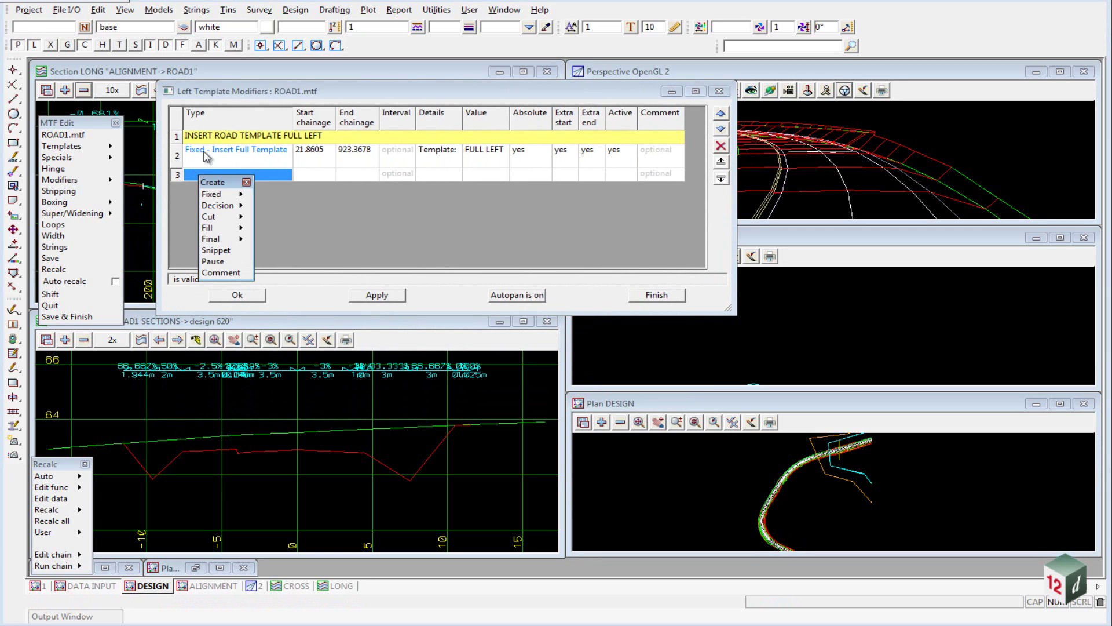
click(219, 273)
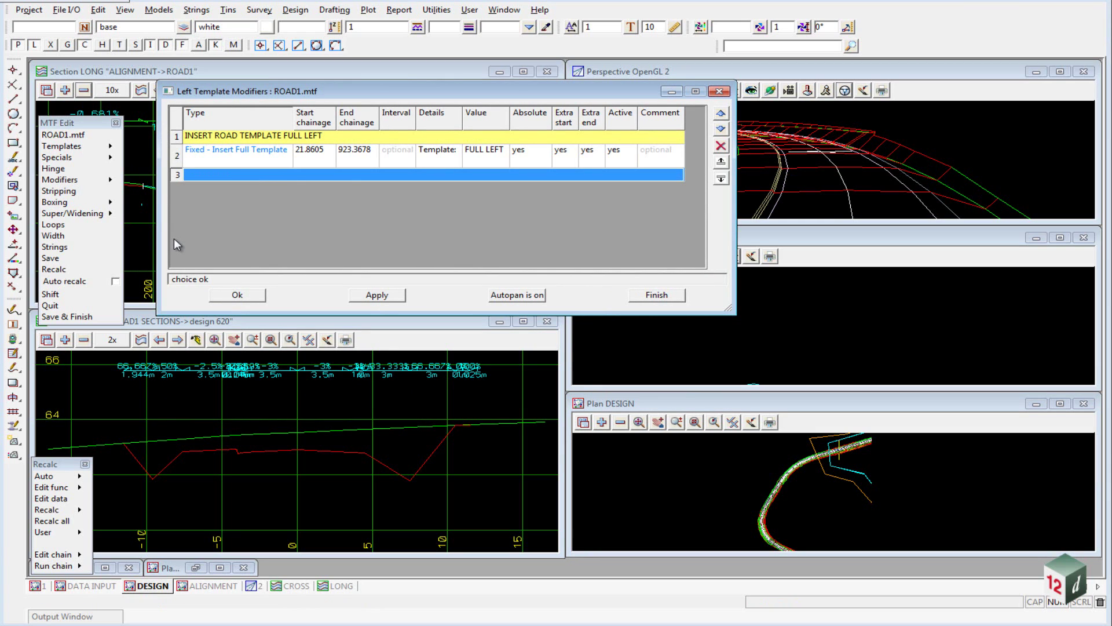
text(WIDEN LEFT LIP)
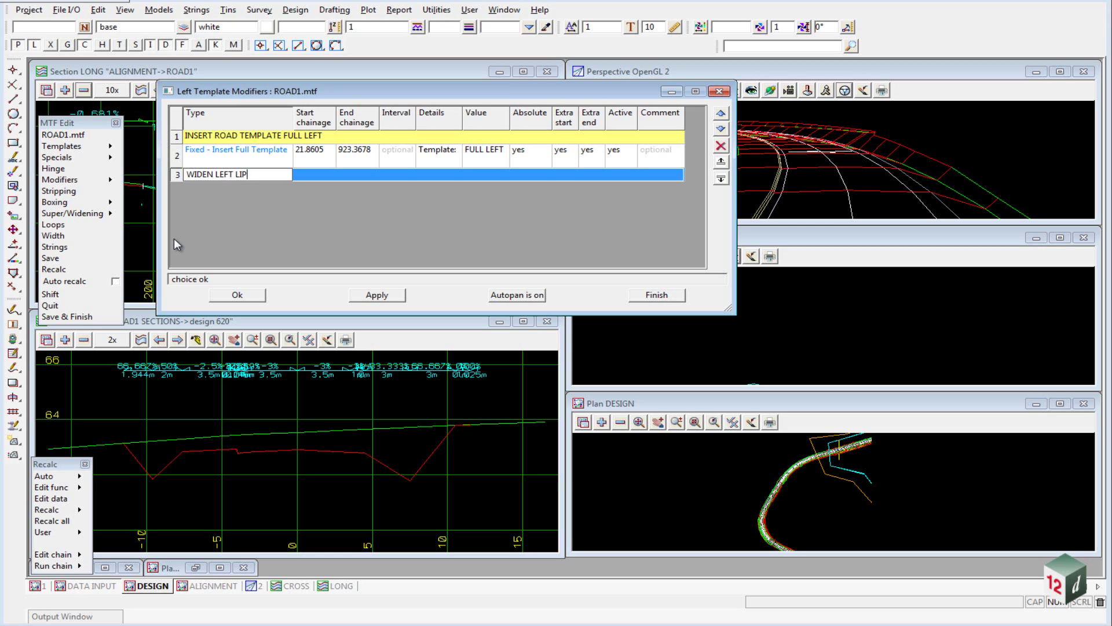
key(Return)
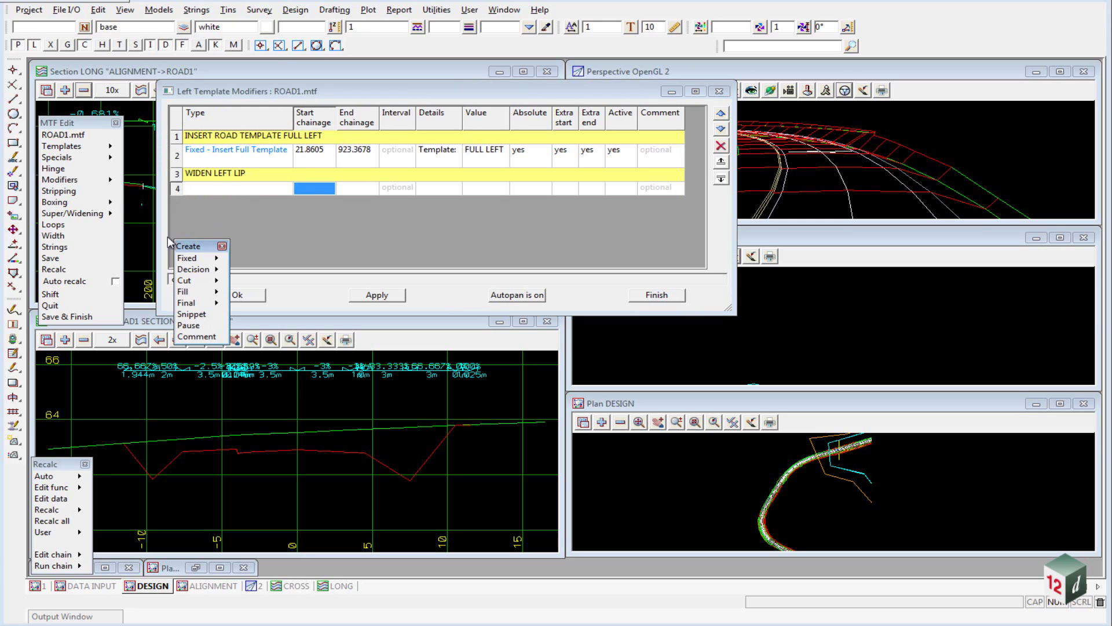
Create a Fixed - Modify Width modifier below the WIDEN LEFT LIP comment and arrange its windows clear of the plan view.
click(210, 259)
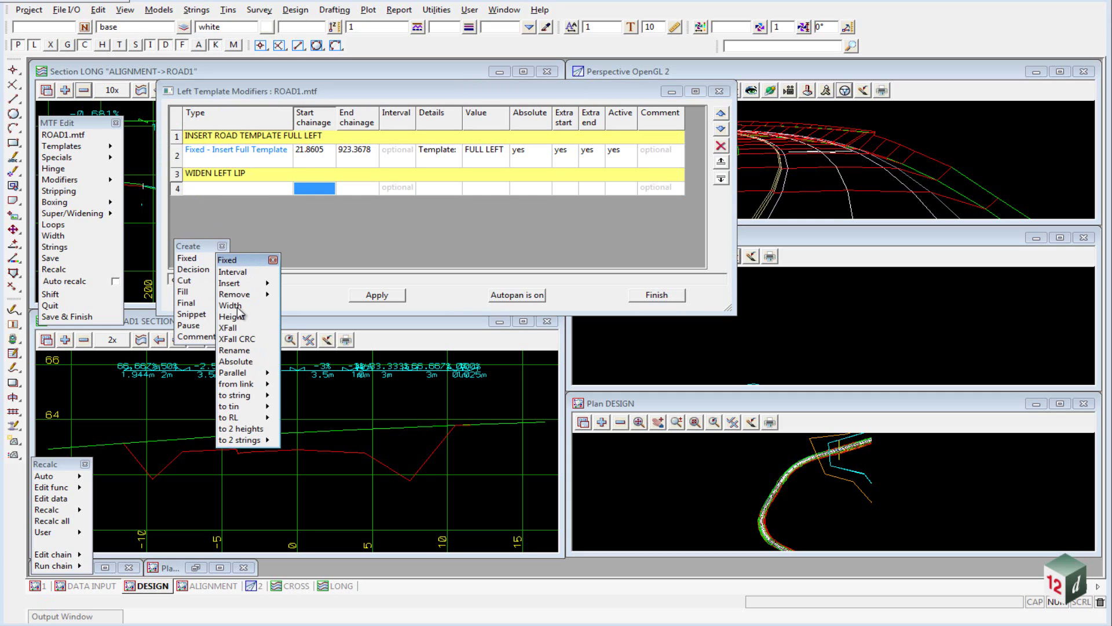
click(231, 306)
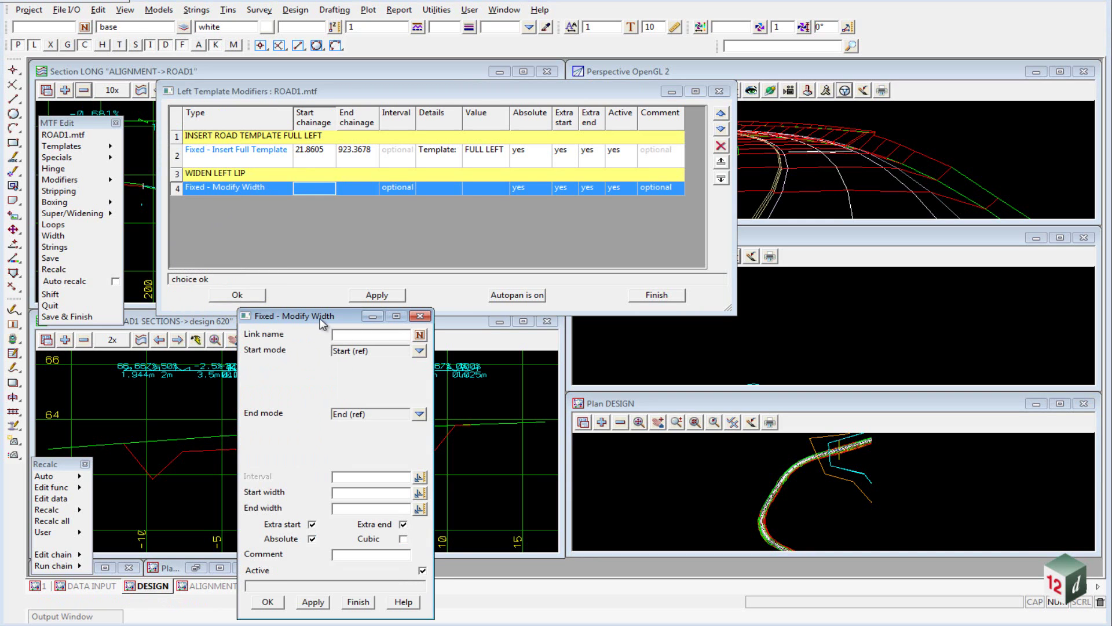
drag(355, 269, 423, 149)
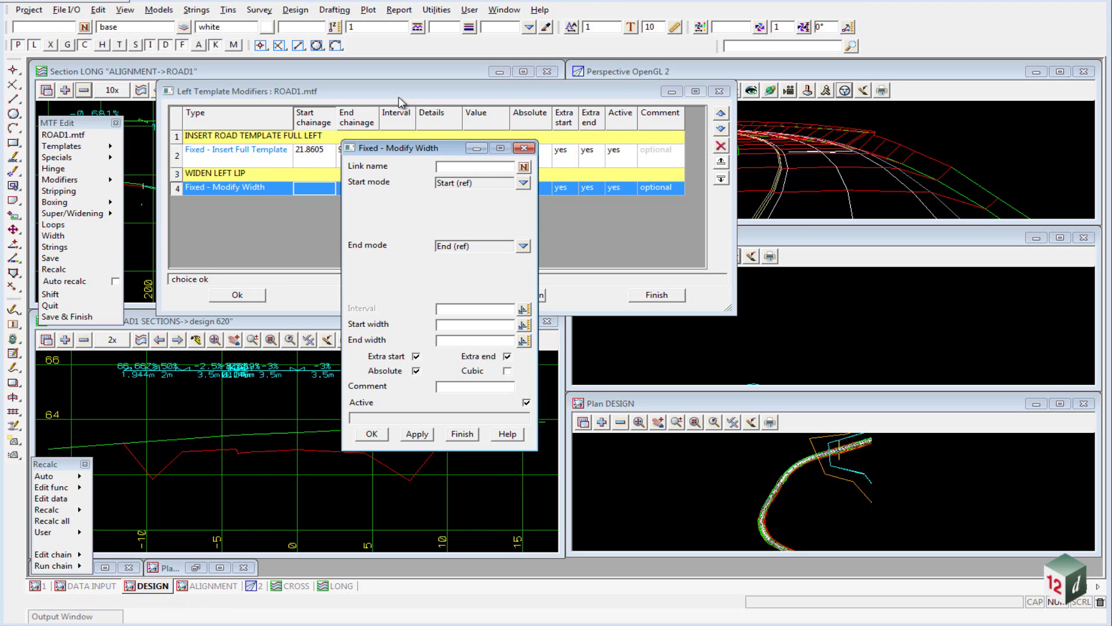
drag(400, 100, 269, 84)
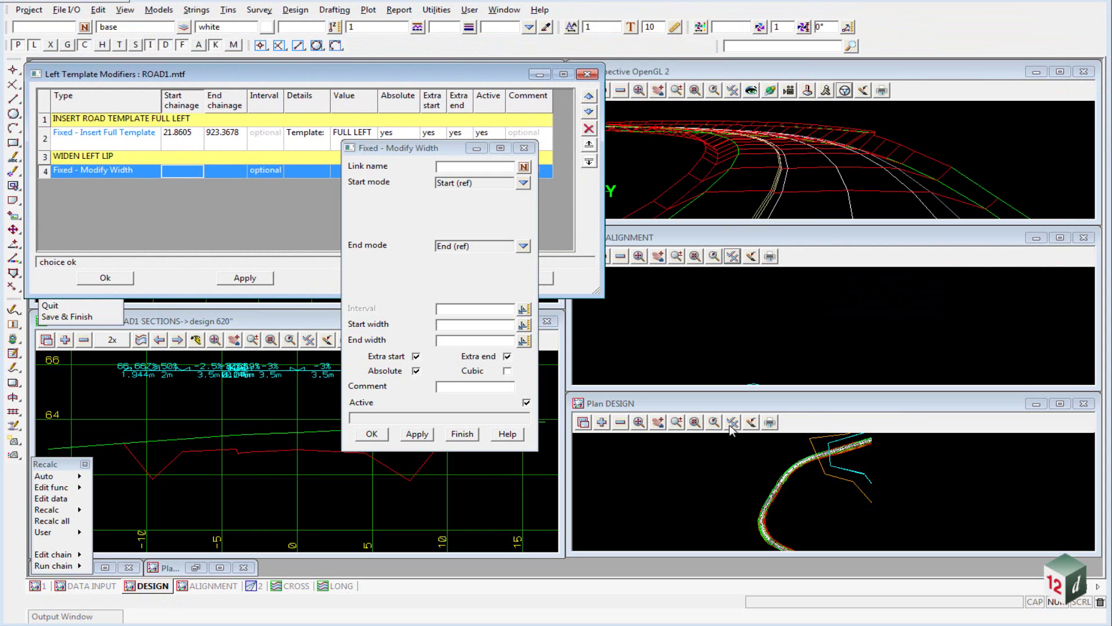
Set the width modifier's link name by picking the lokl string in the maximized DESIGN plan view.
click(1060, 404)
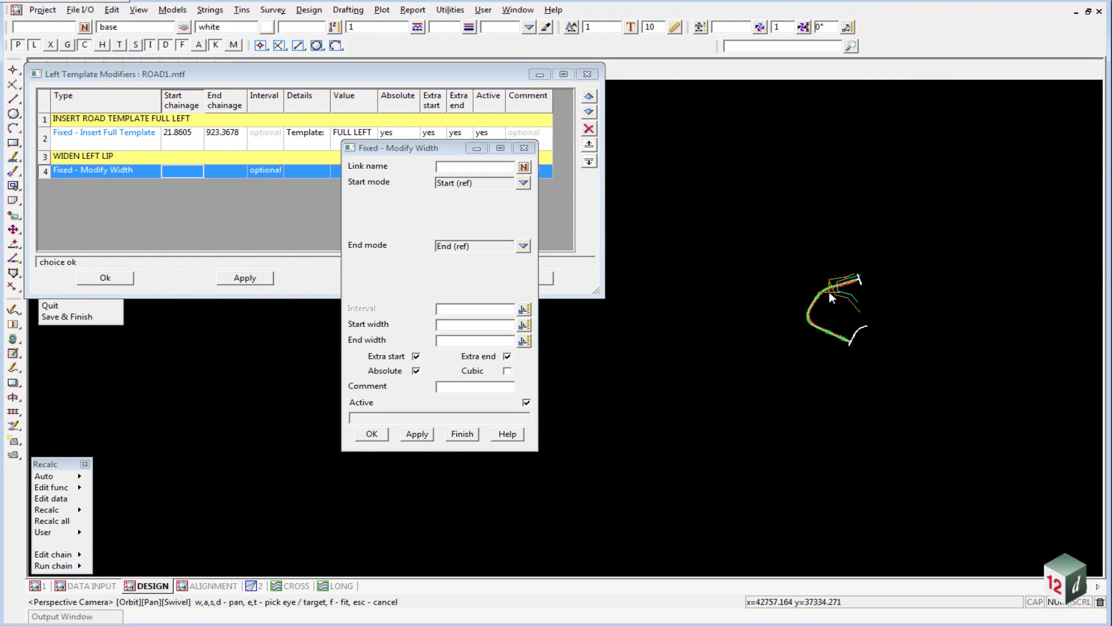
scroll(831, 283, up, 5)
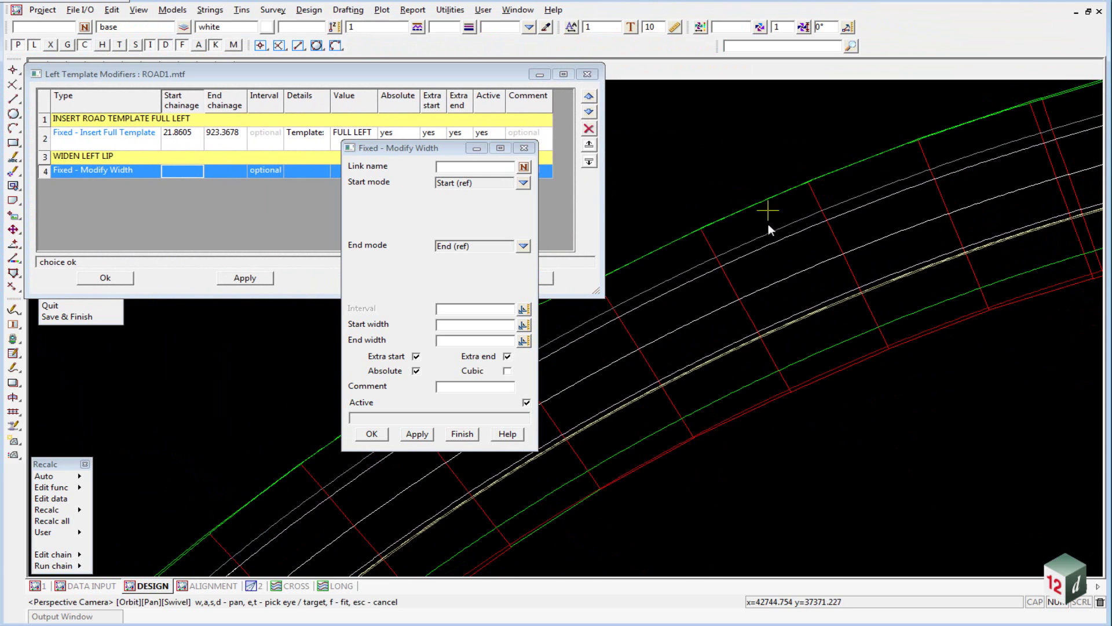
scroll(708, 210, down, 3)
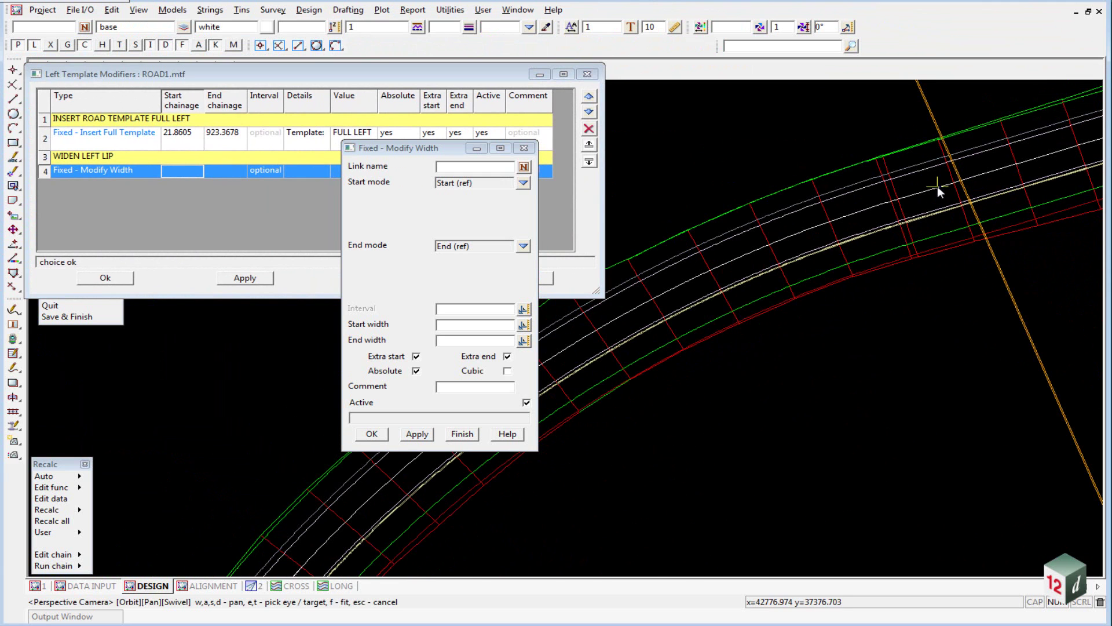
scroll(765, 264, up, 2)
mouse_move(765, 268)
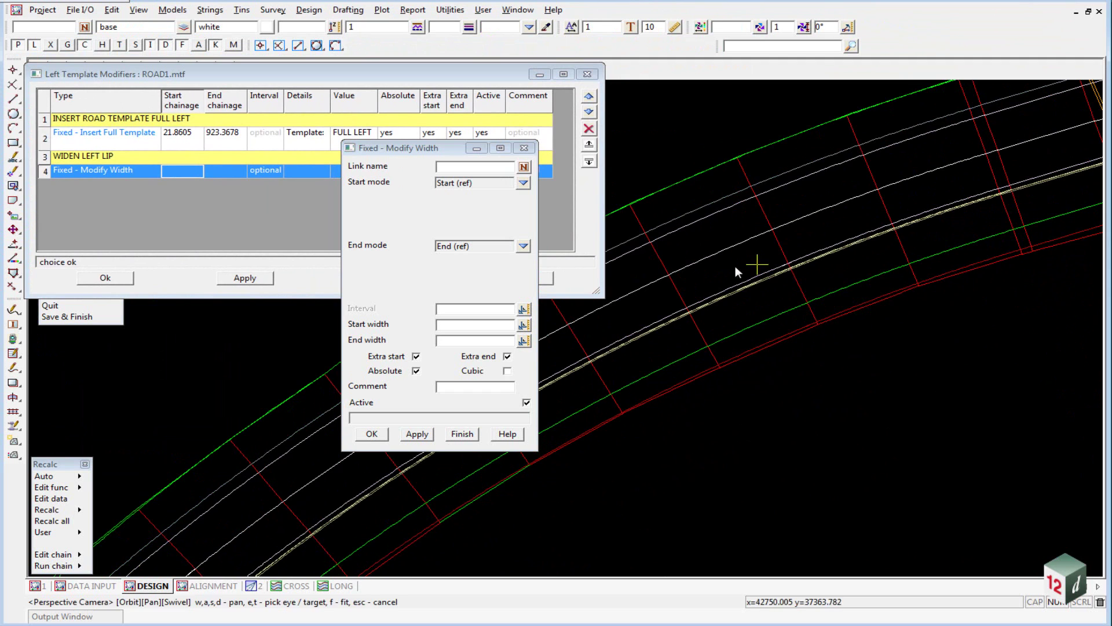
middle_click(474, 172)
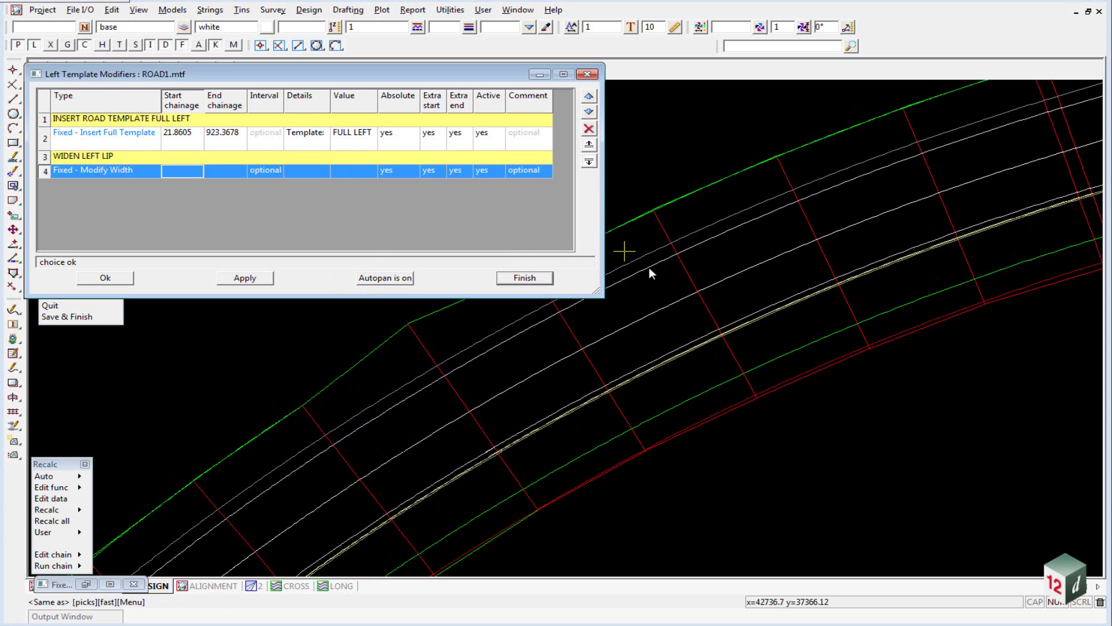
click(744, 313)
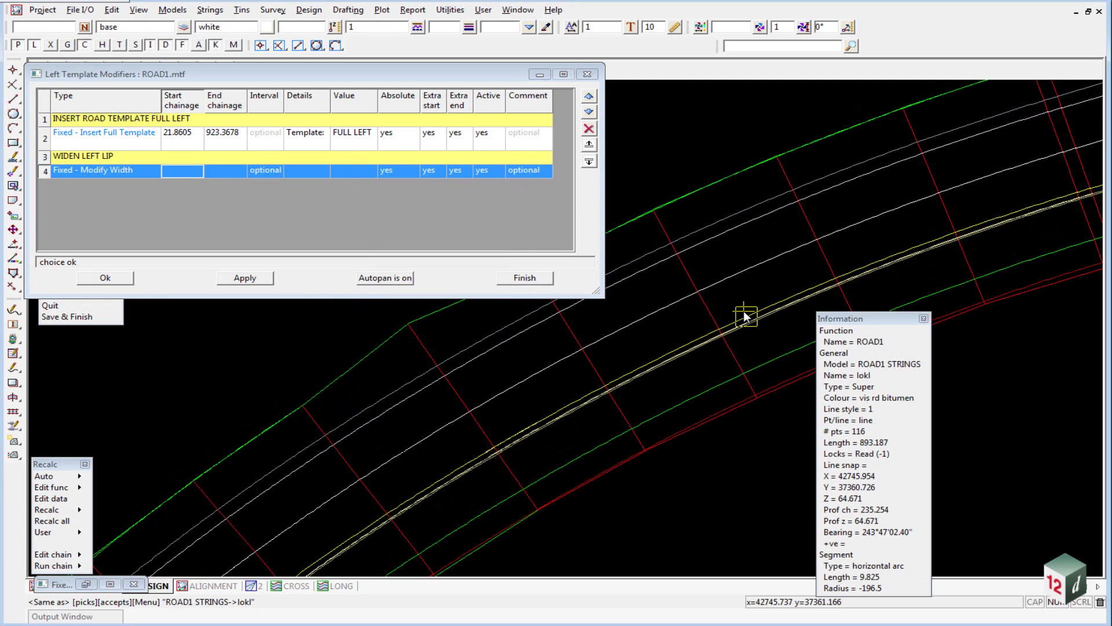
middle_click(744, 313)
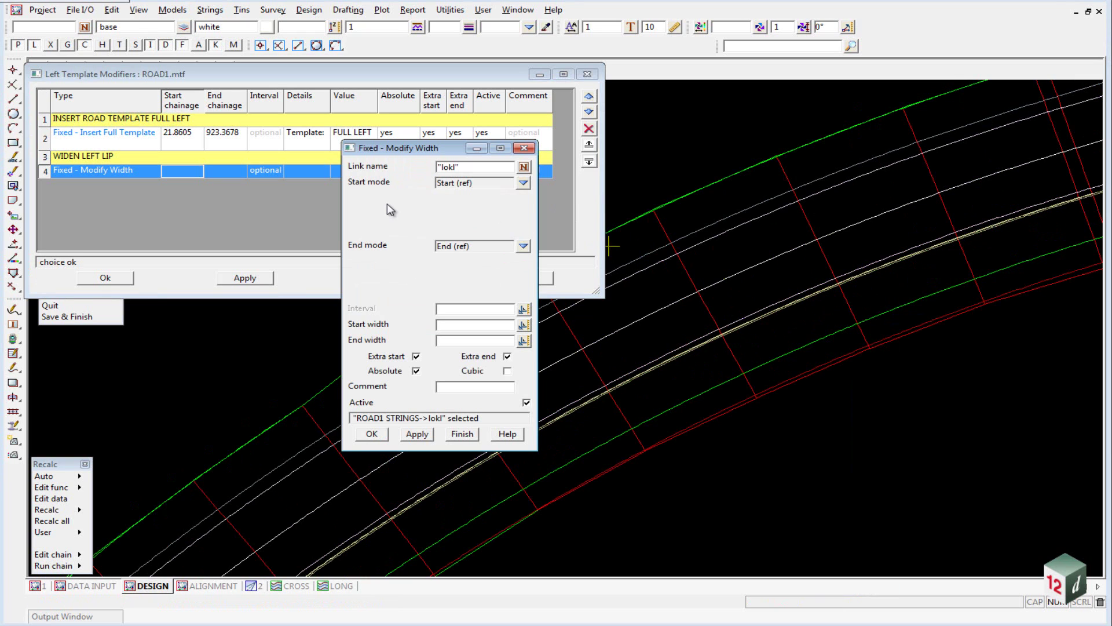
Set the width modifier's start mode to Typed and pick start chainage 439.1771 at the ROAD1 alignment's TS point in the ALIGNMENT view.
click(523, 182)
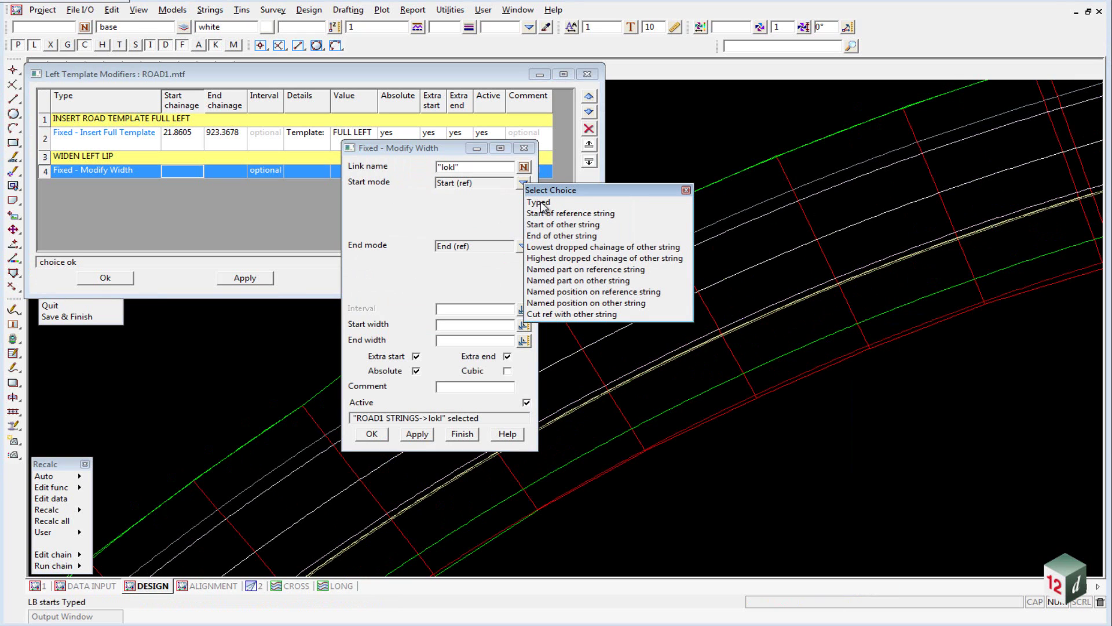
click(541, 204)
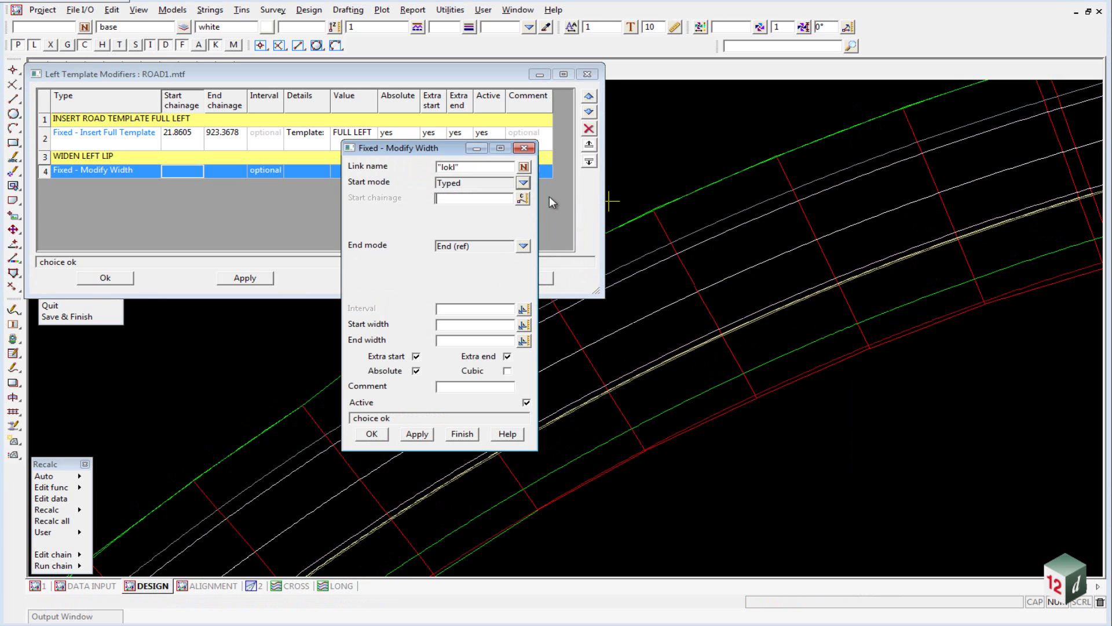
click(524, 200)
scroll(871, 186, down, 4)
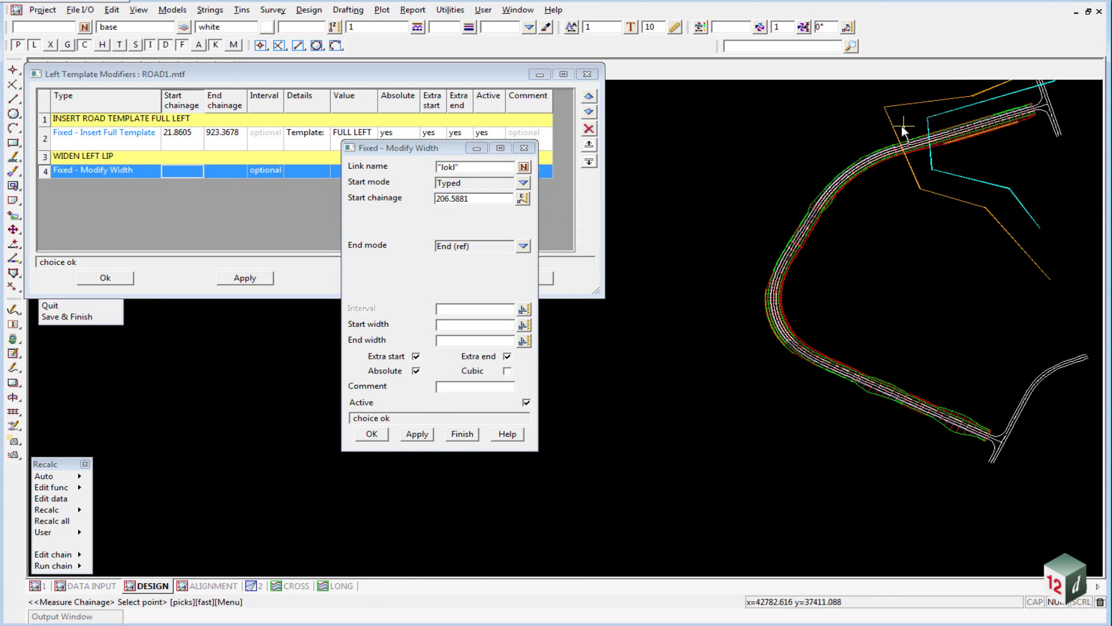
scroll(795, 311, up, 6)
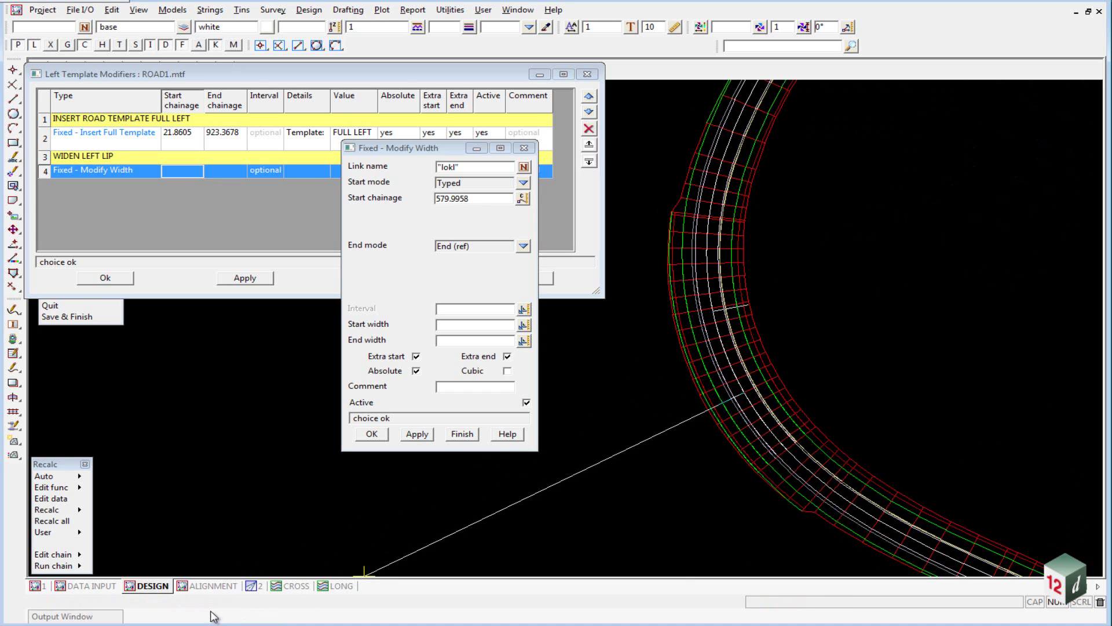
click(197, 587)
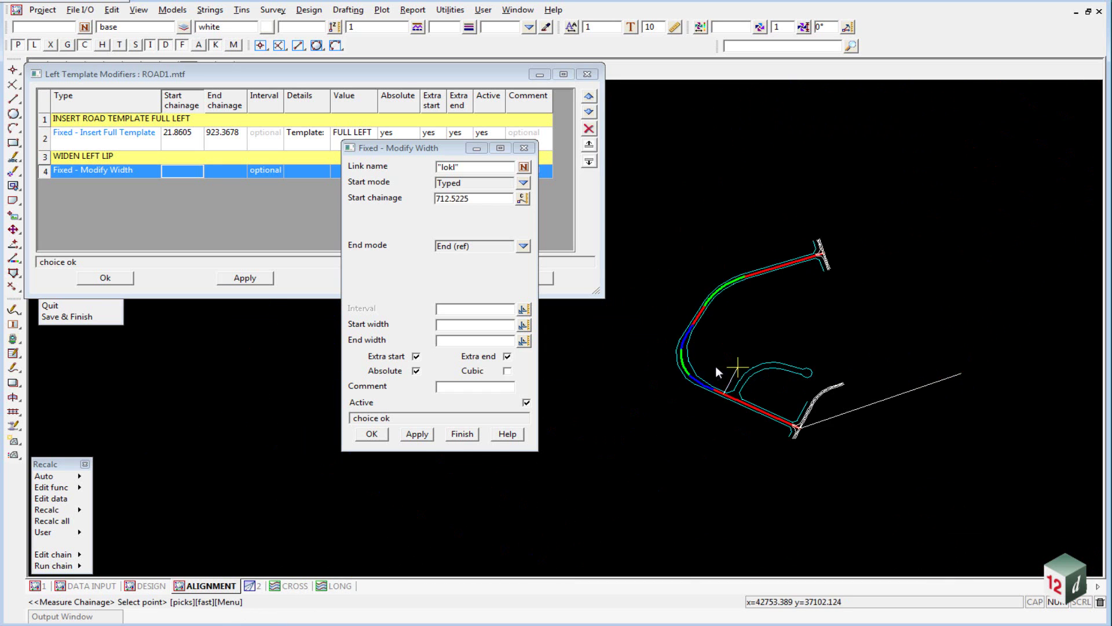
scroll(681, 347, up, 5)
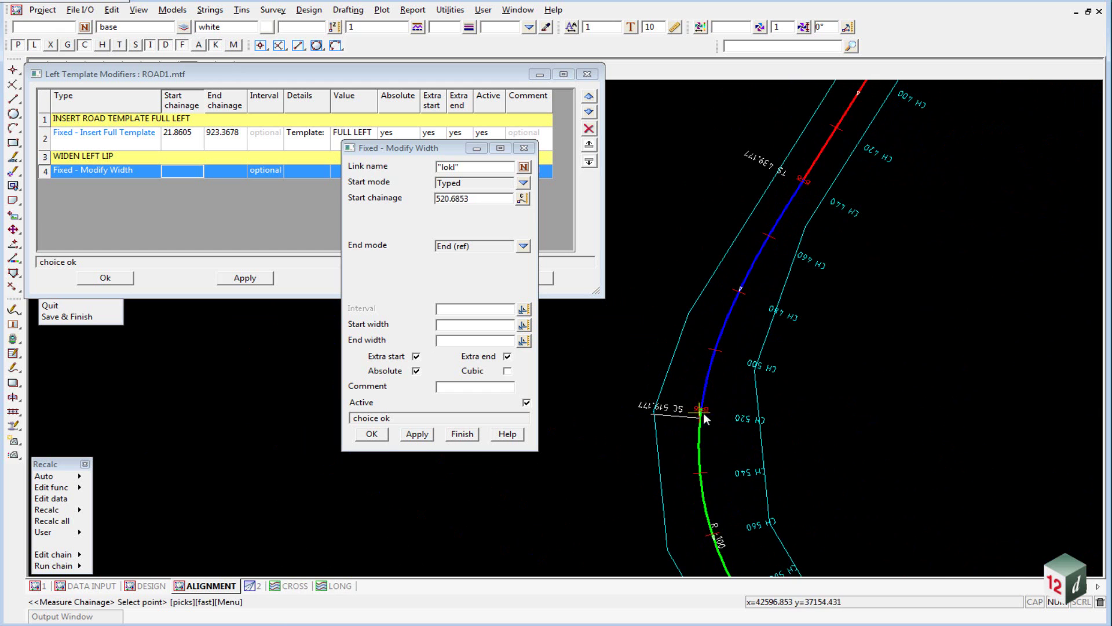
scroll(696, 377, down, 3)
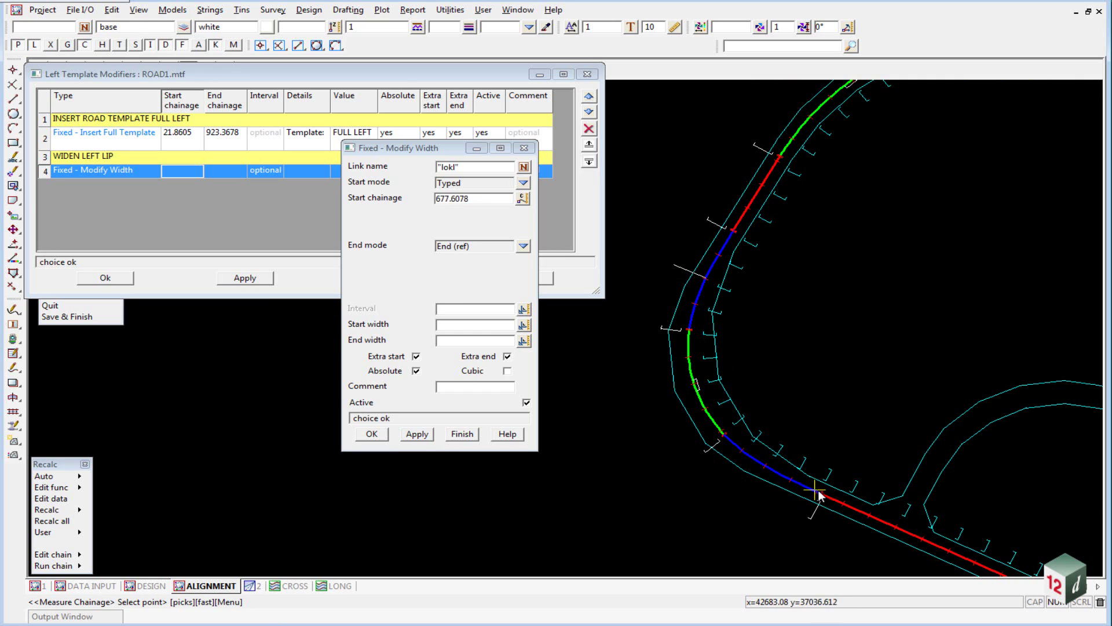
scroll(727, 238, up, 3)
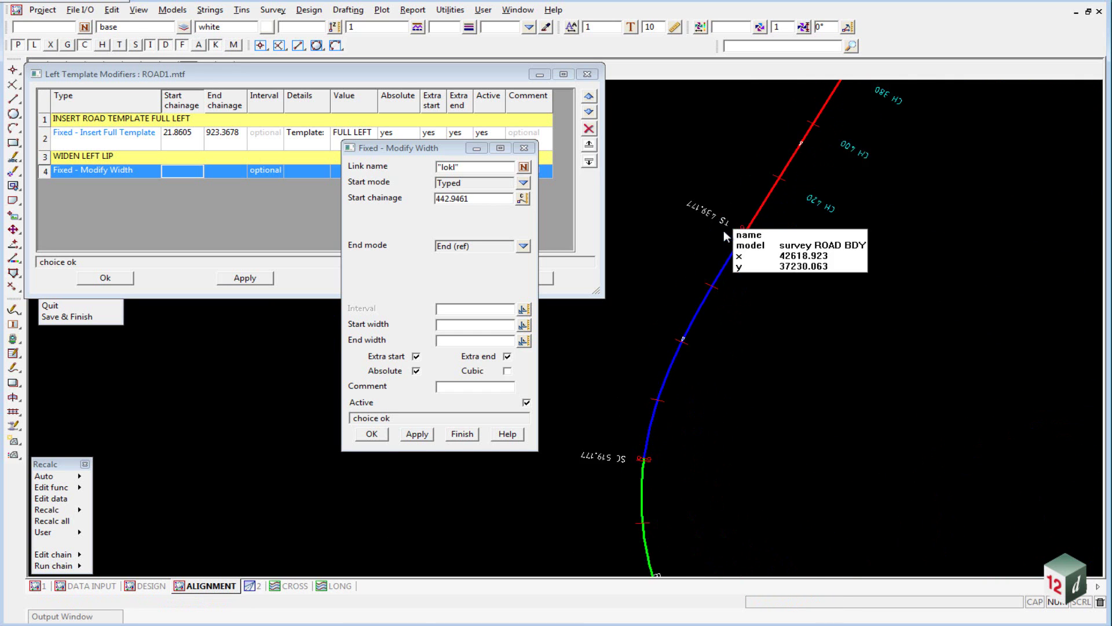
click(752, 232)
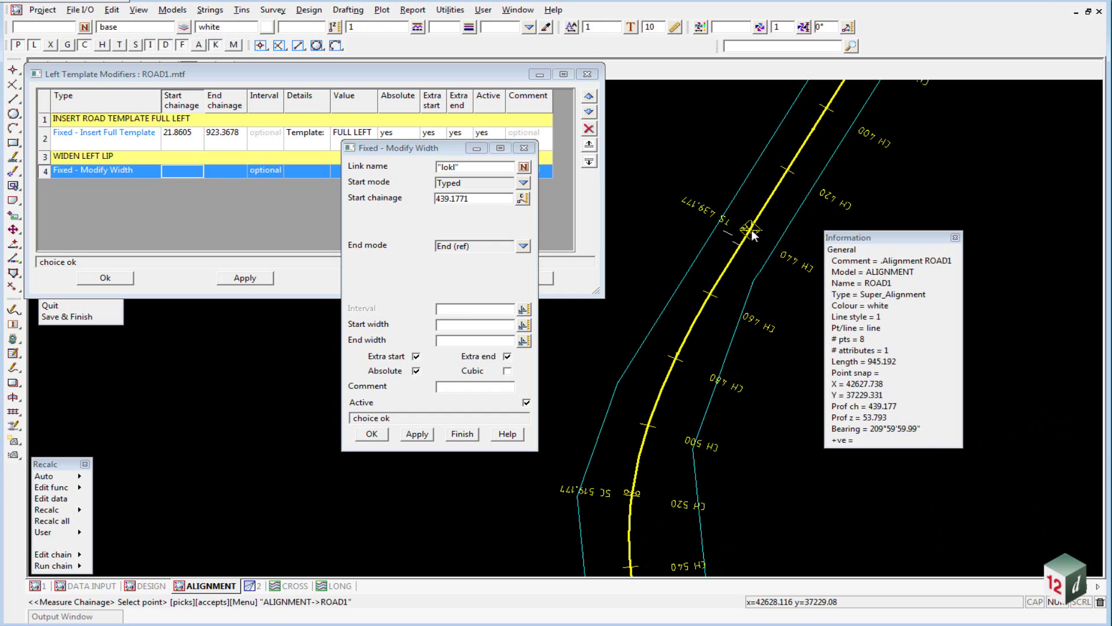
scroll(750, 232, up, 3)
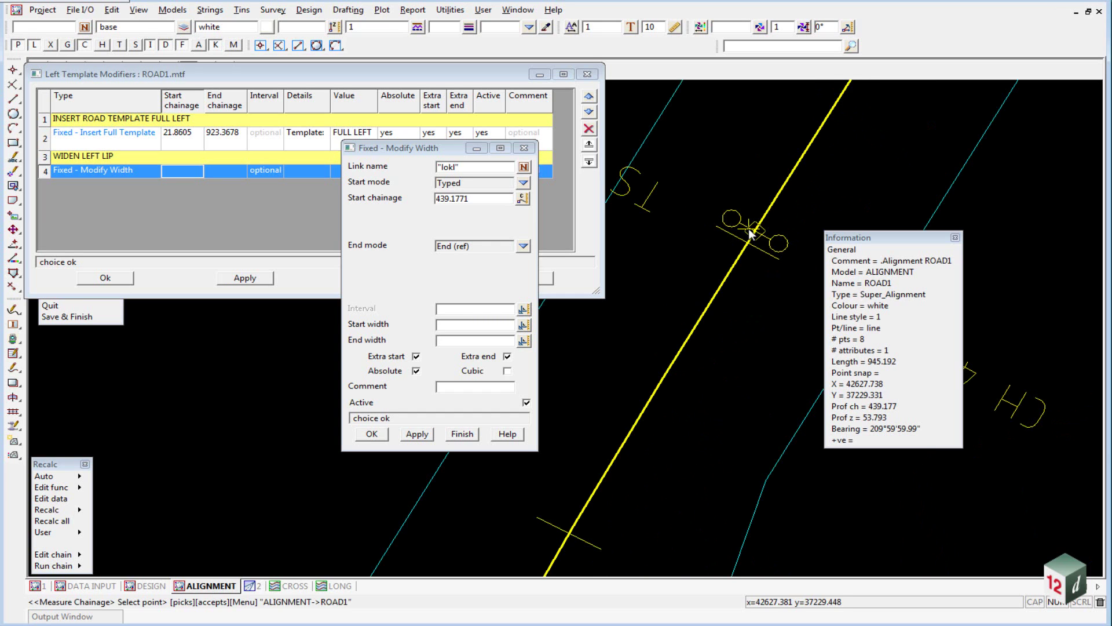
middle_click(763, 296)
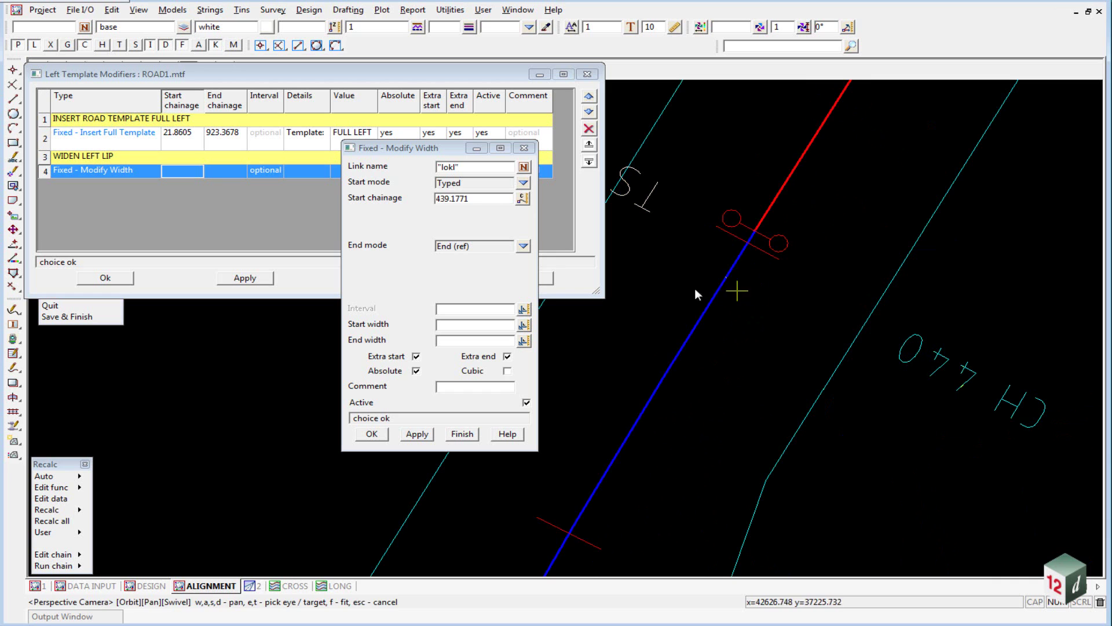
Set the end mode to Typed and pick end chainage 519.1771 at the alignment's SC point.
click(523, 246)
click(556, 265)
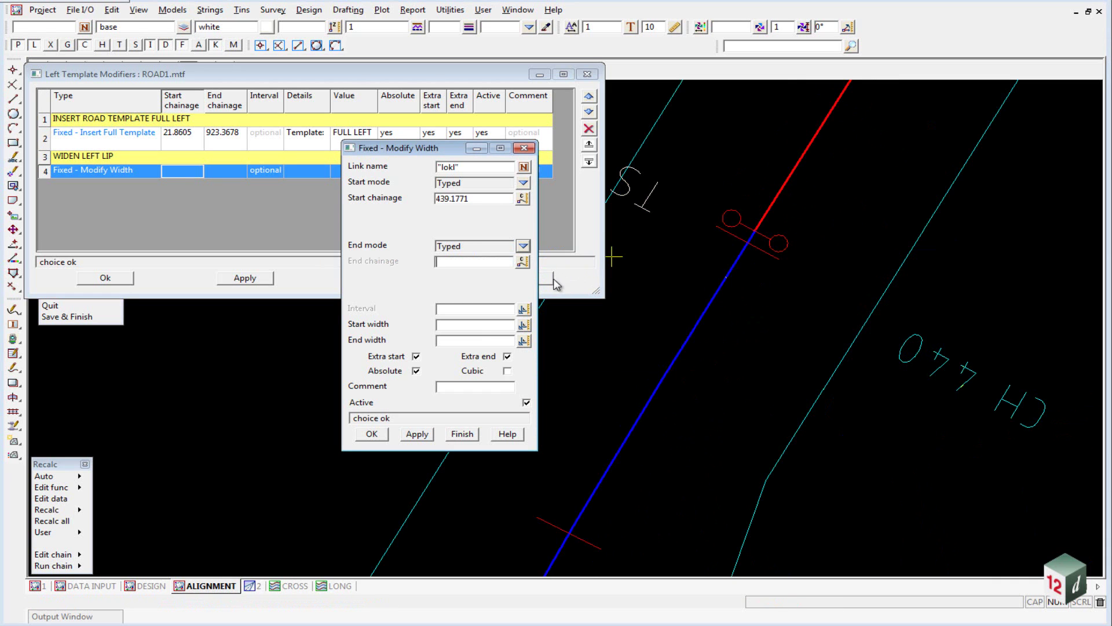
click(523, 261)
scroll(816, 197, down, 2)
scroll(817, 198, down, 2)
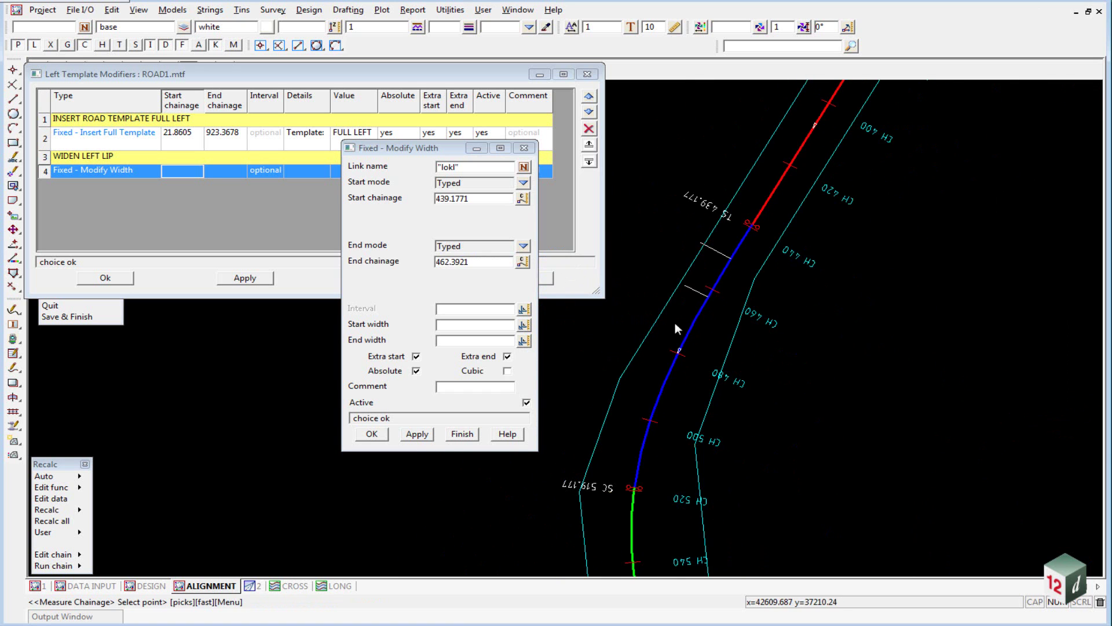
scroll(624, 500, up, 4)
click(718, 390)
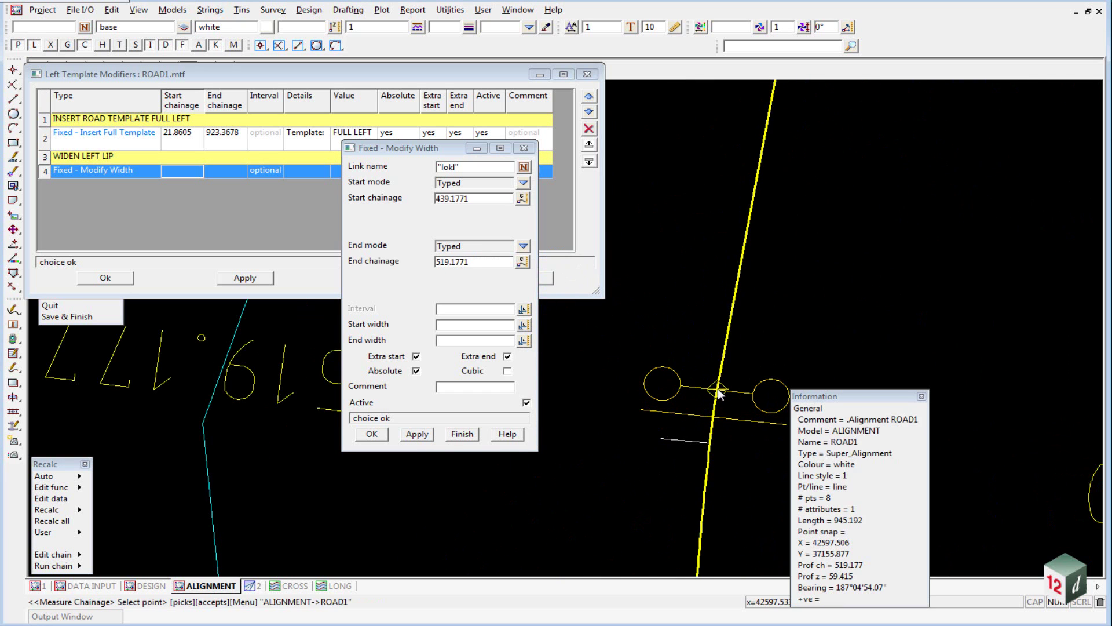
middle_click(718, 393)
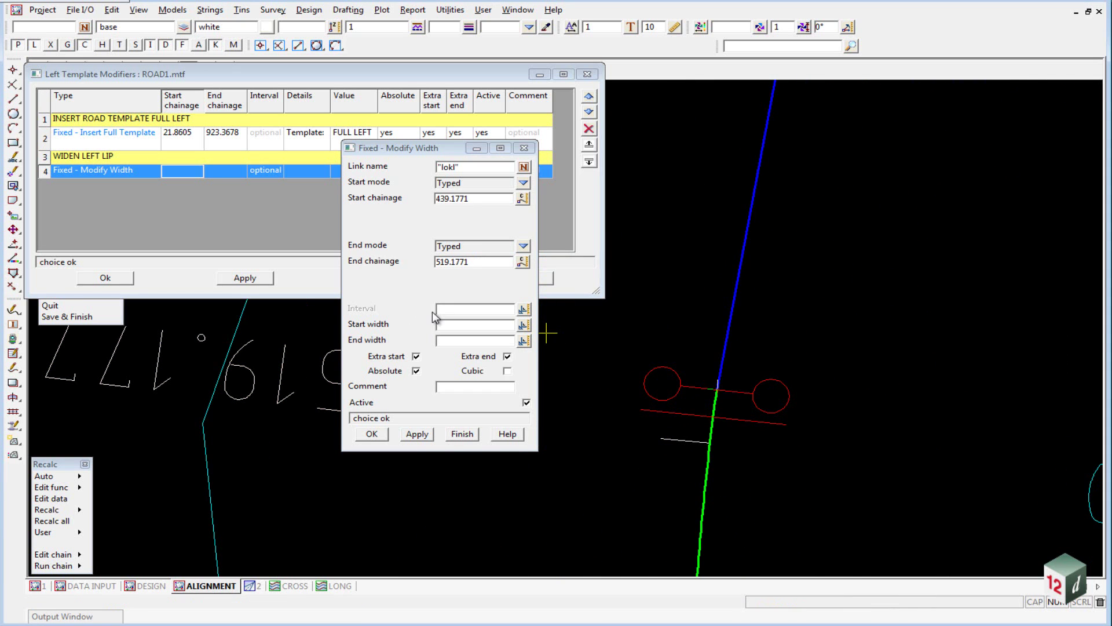
Give the width modifier interval 2, start width 0 and end width 3, turn off Absolute, and accept it.
click(453, 308)
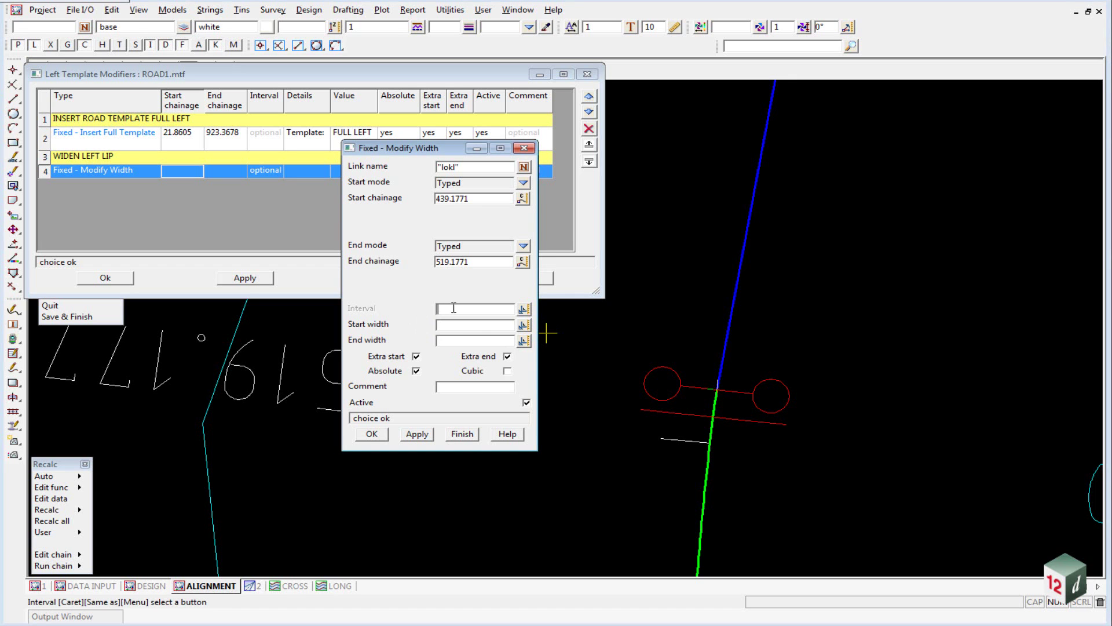
text(2)
click(460, 322)
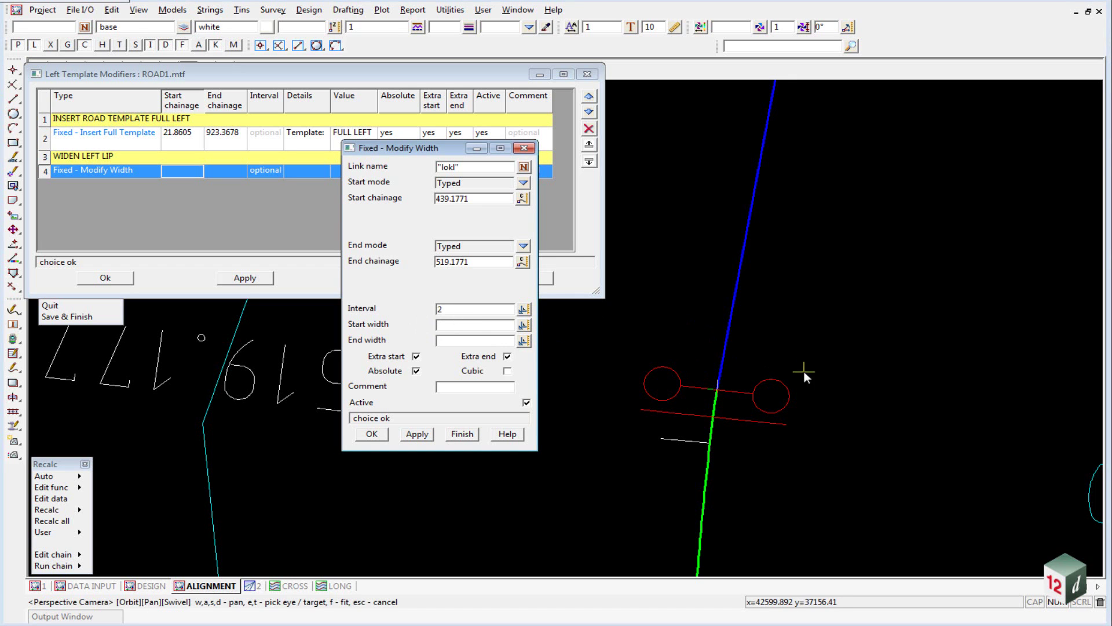
scroll(805, 314, down, 5)
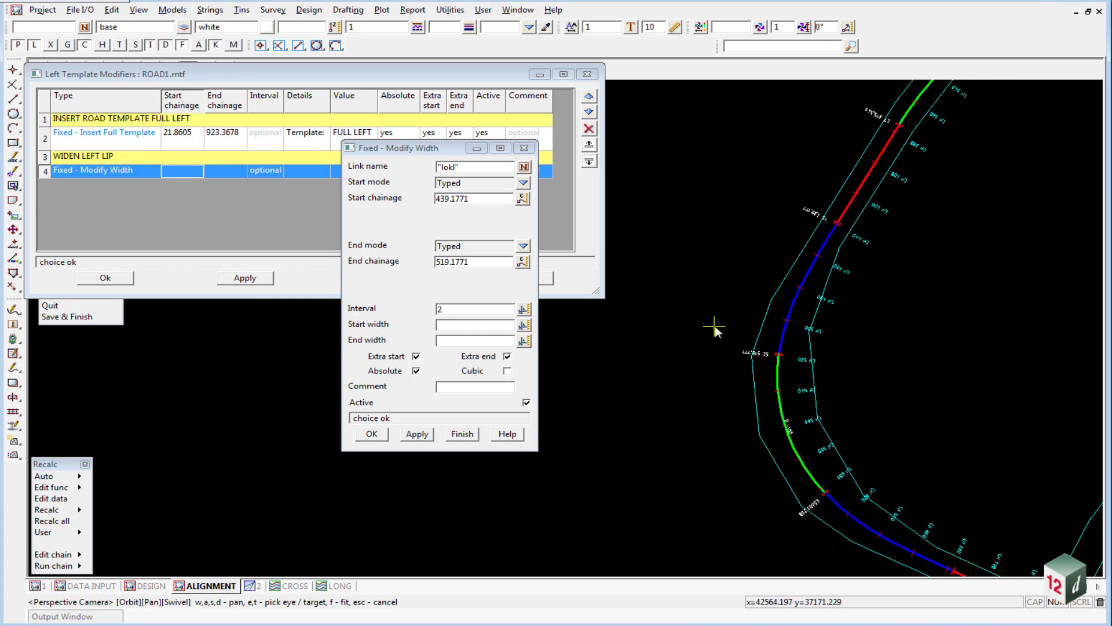
click(153, 586)
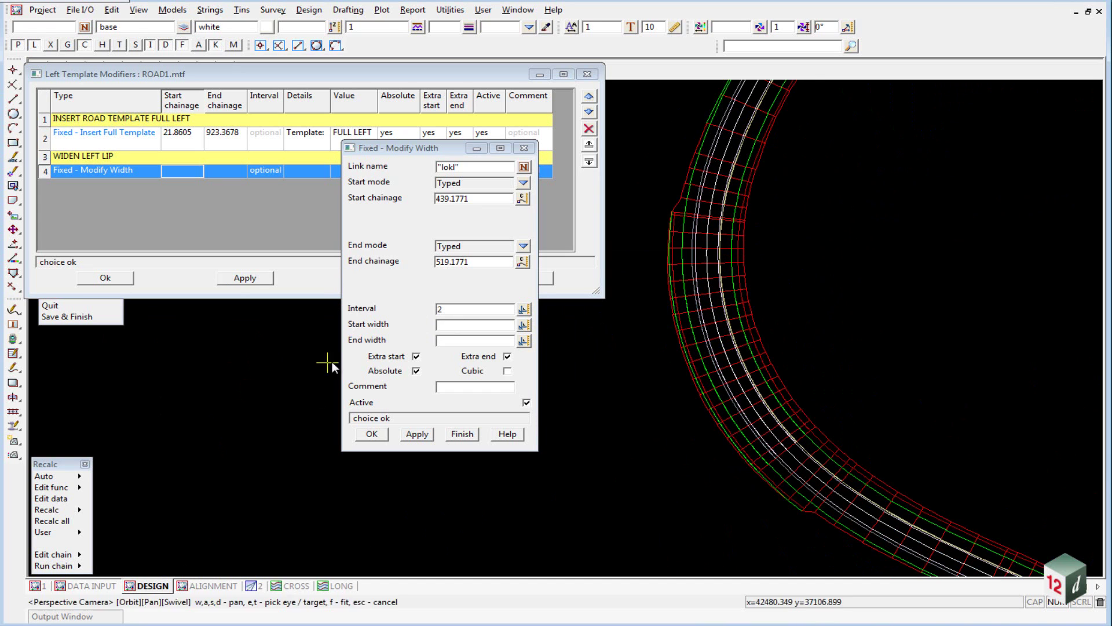
click(210, 588)
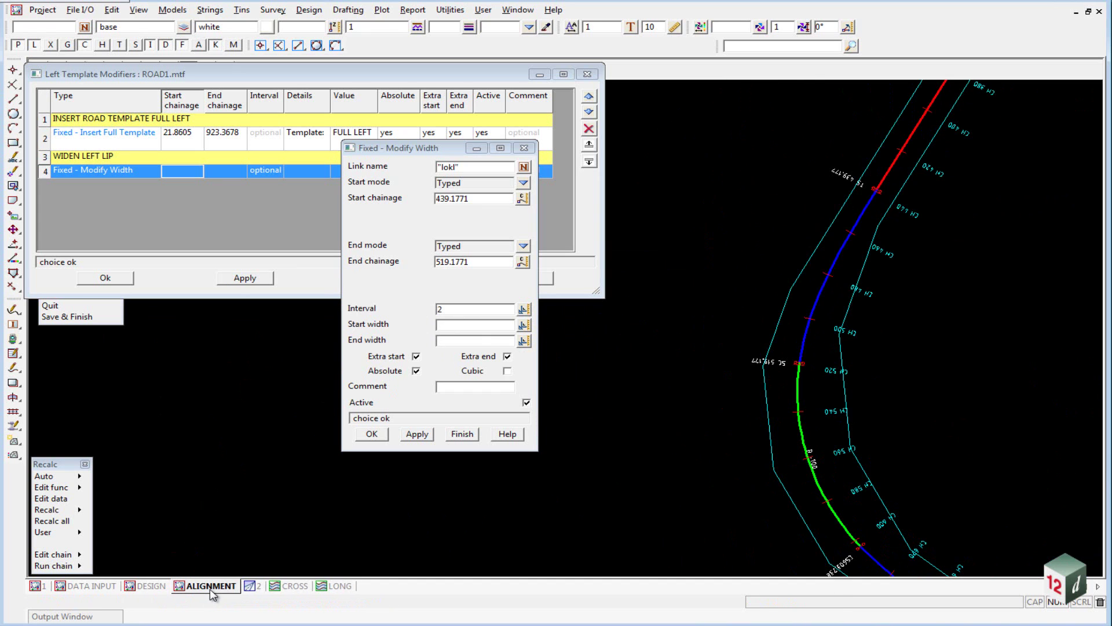
click(442, 324)
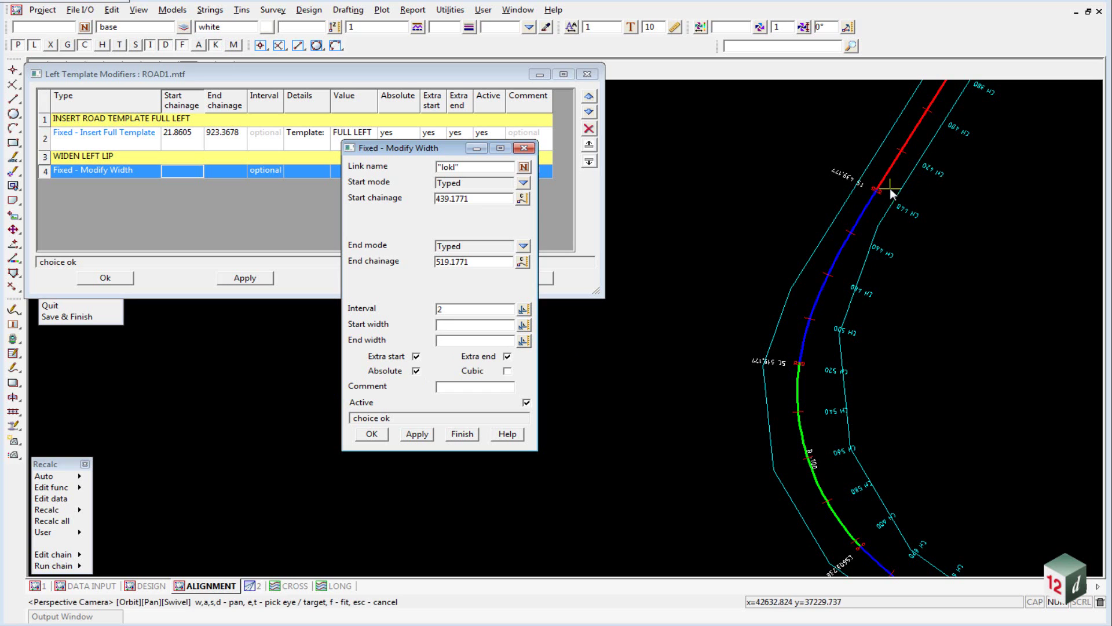
click(416, 370)
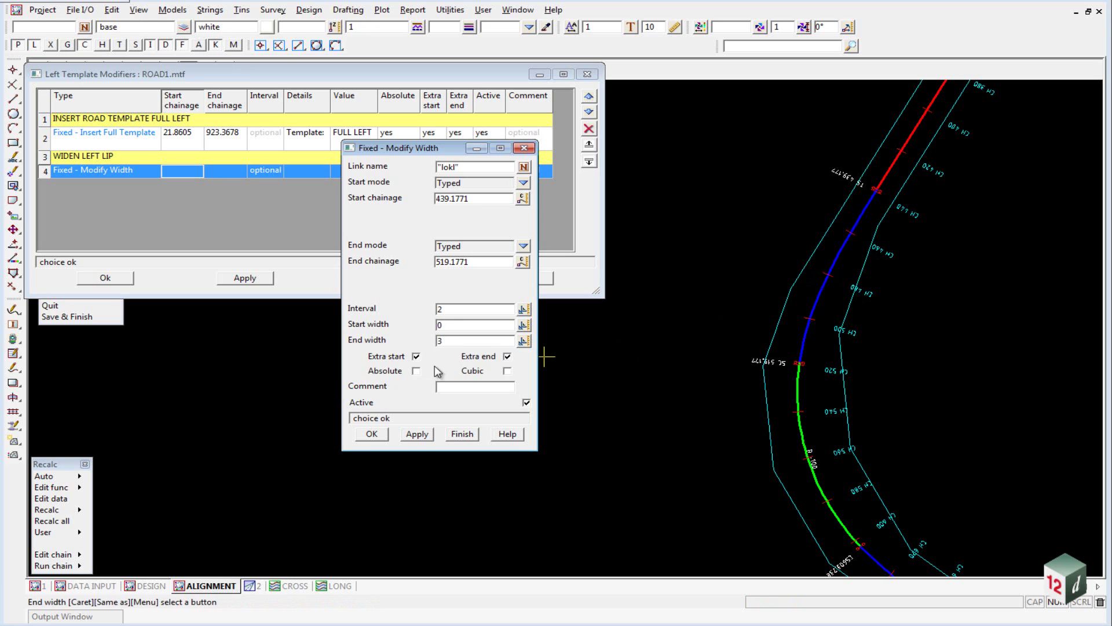
click(371, 435)
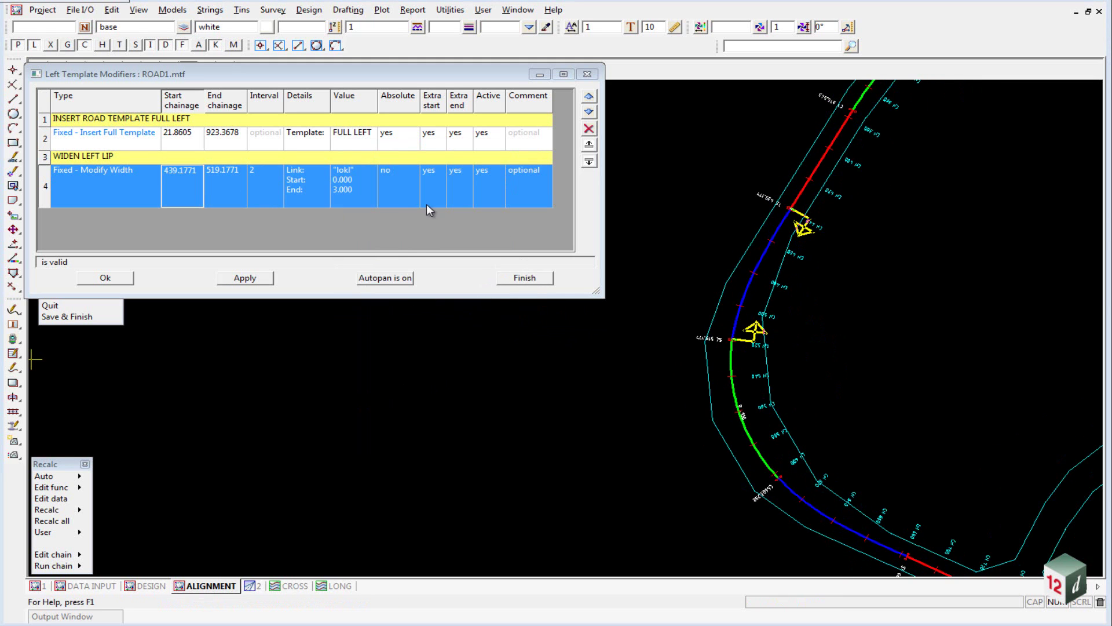
Copy the Fixed - Modify Width row and paste it into a new row 5 directly below.
right_click(47, 190)
click(58, 260)
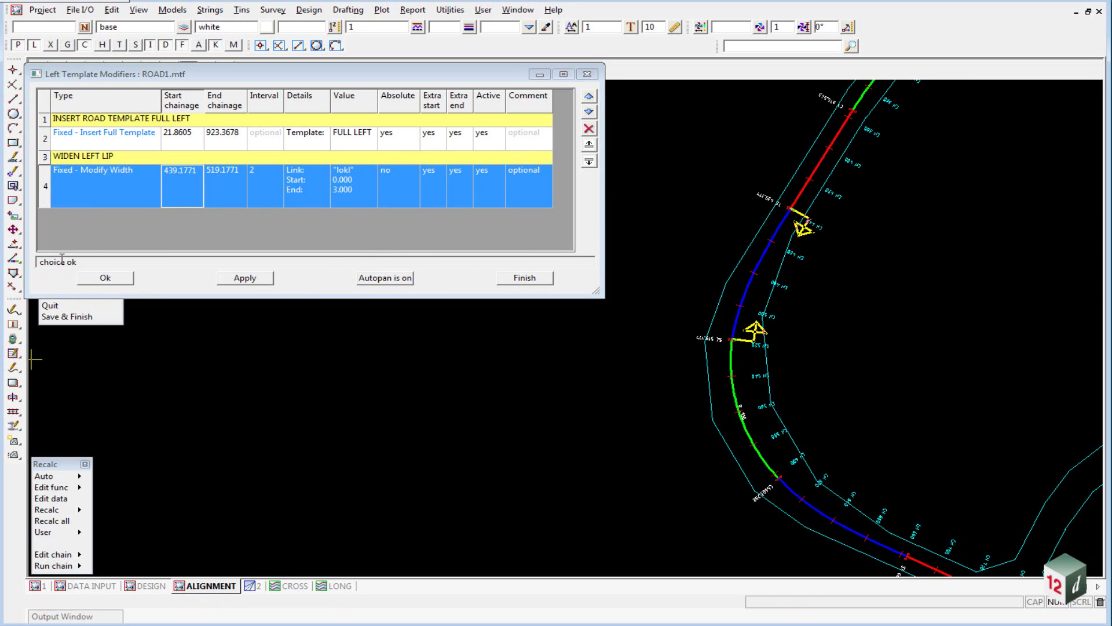
click(589, 162)
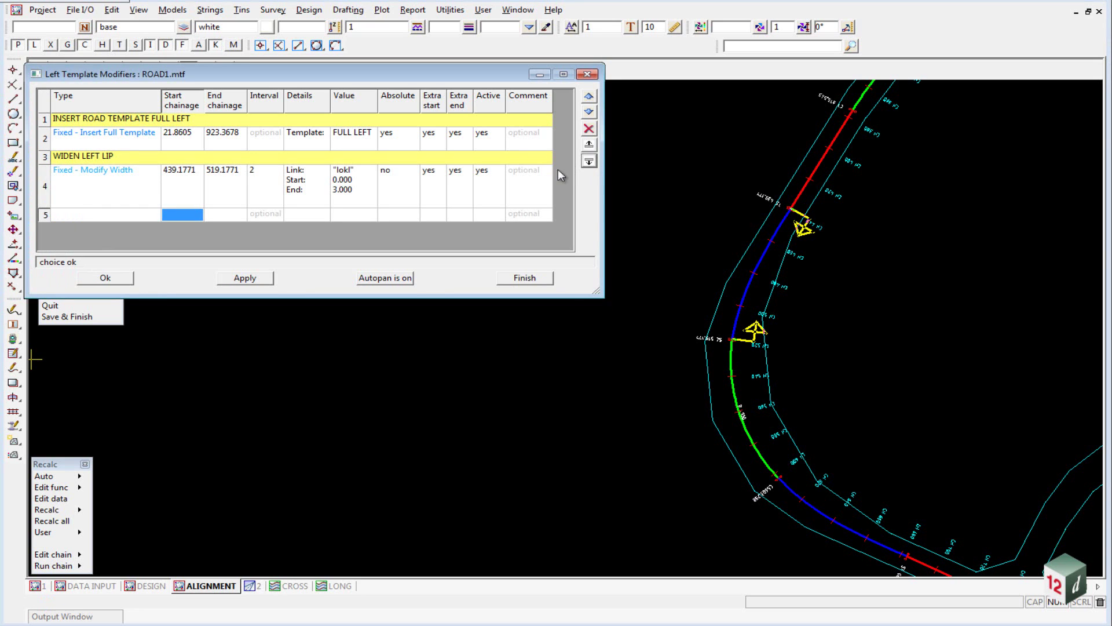
click(48, 215)
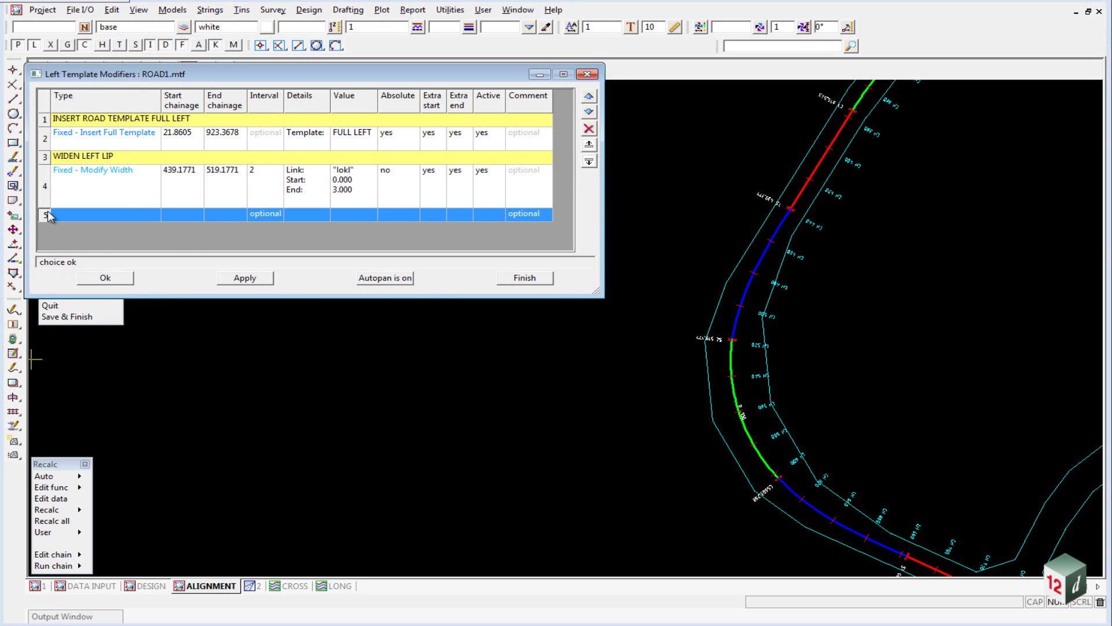
right_click(43, 217)
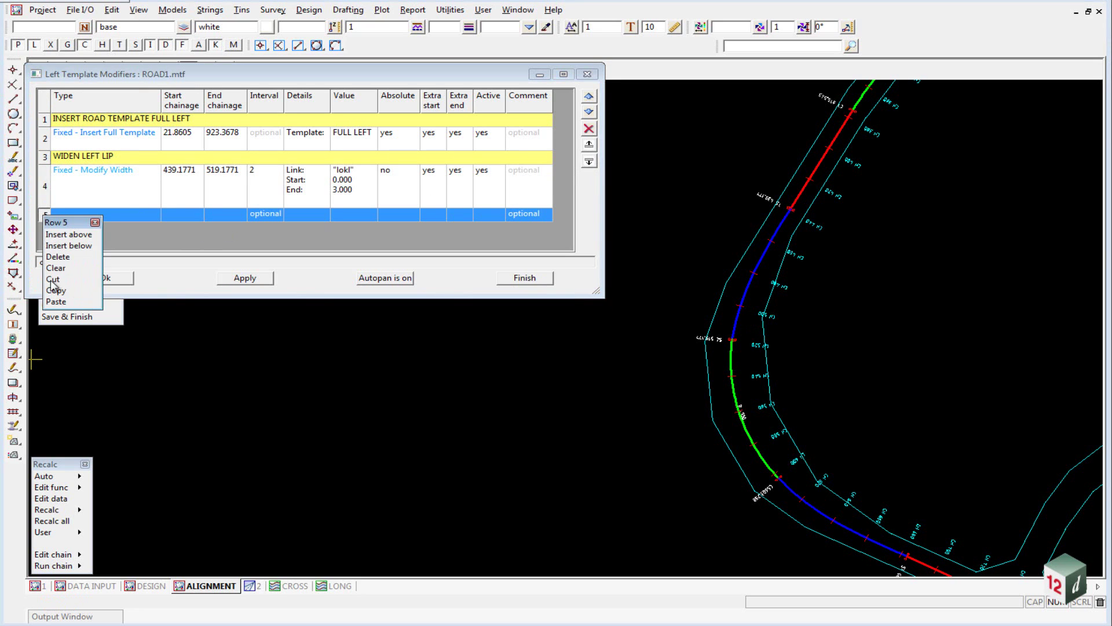
click(57, 302)
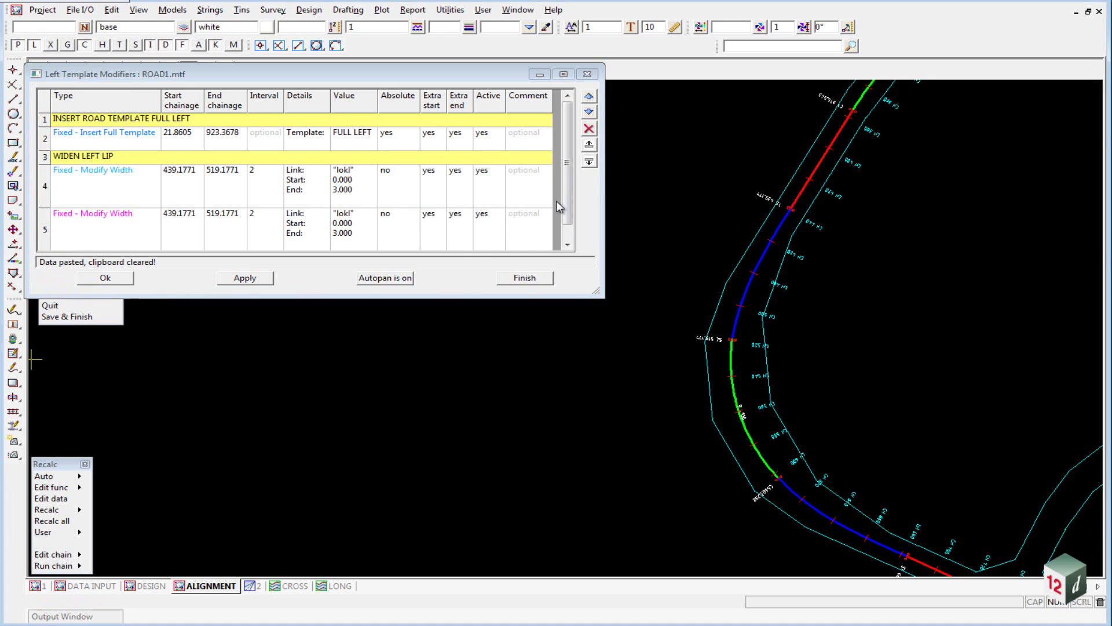
Add row 6 and paste into it a copy of the row 5 width modifier.
scroll(561, 200, down, 2)
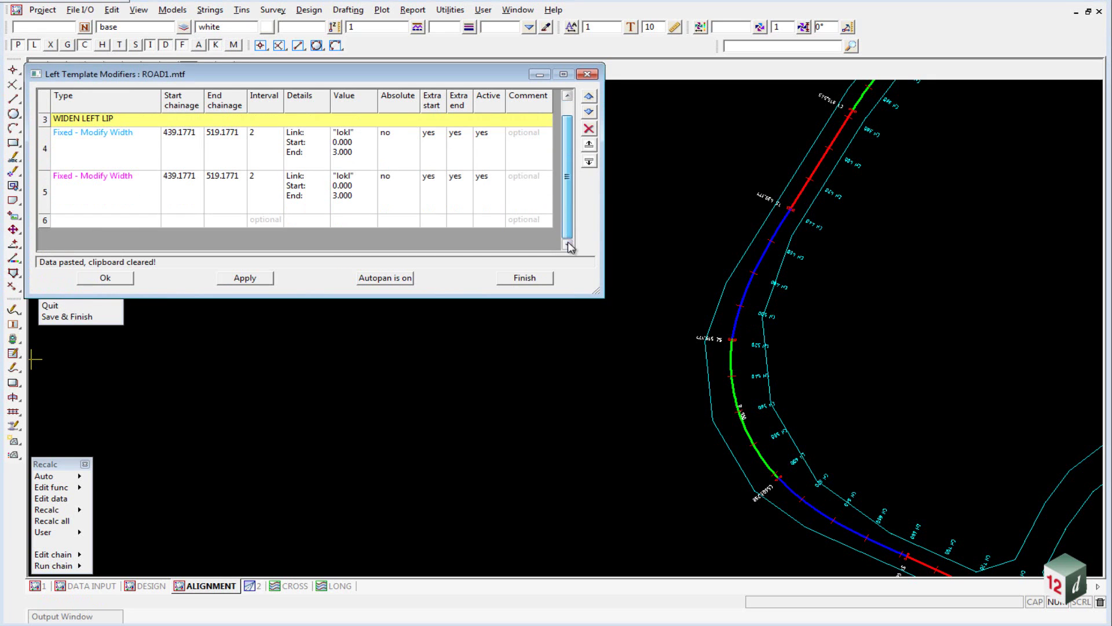
click(46, 191)
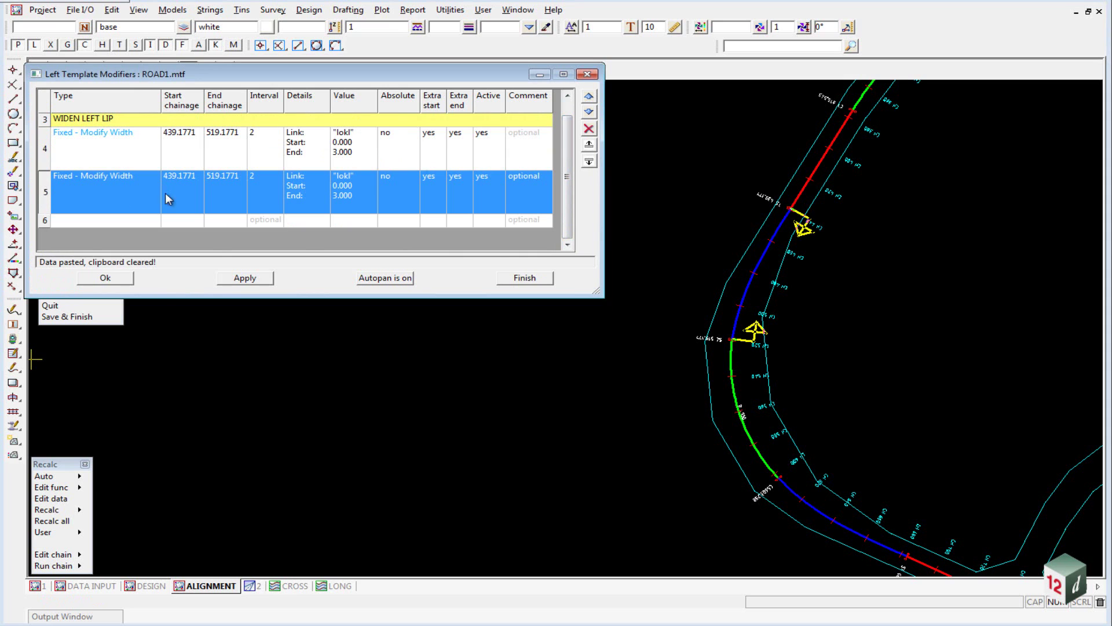
right_click(43, 194)
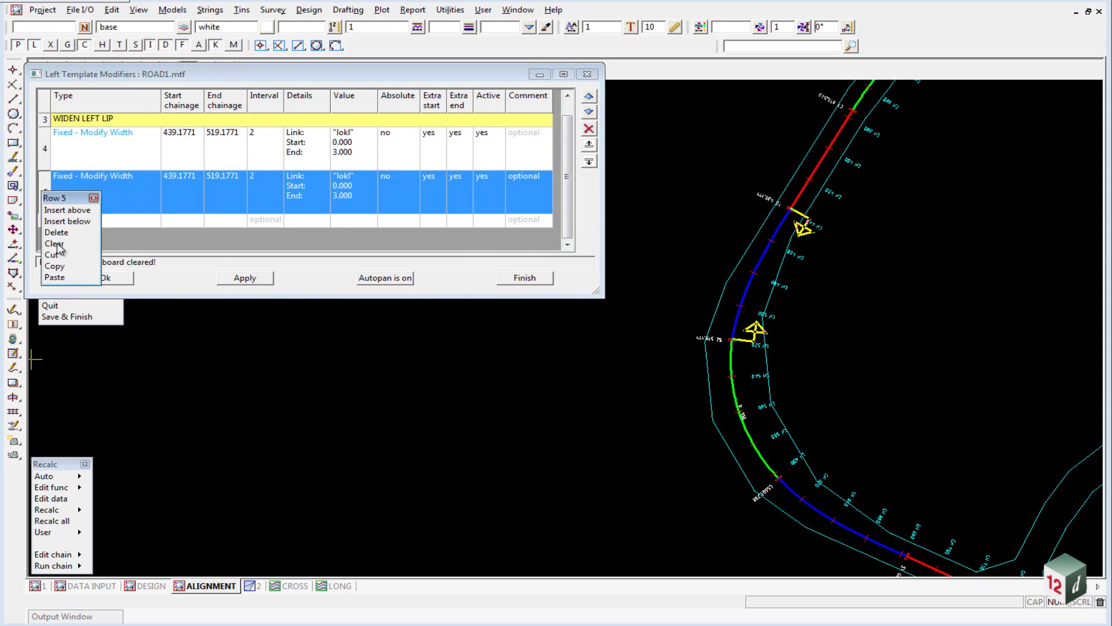
click(60, 268)
click(41, 225)
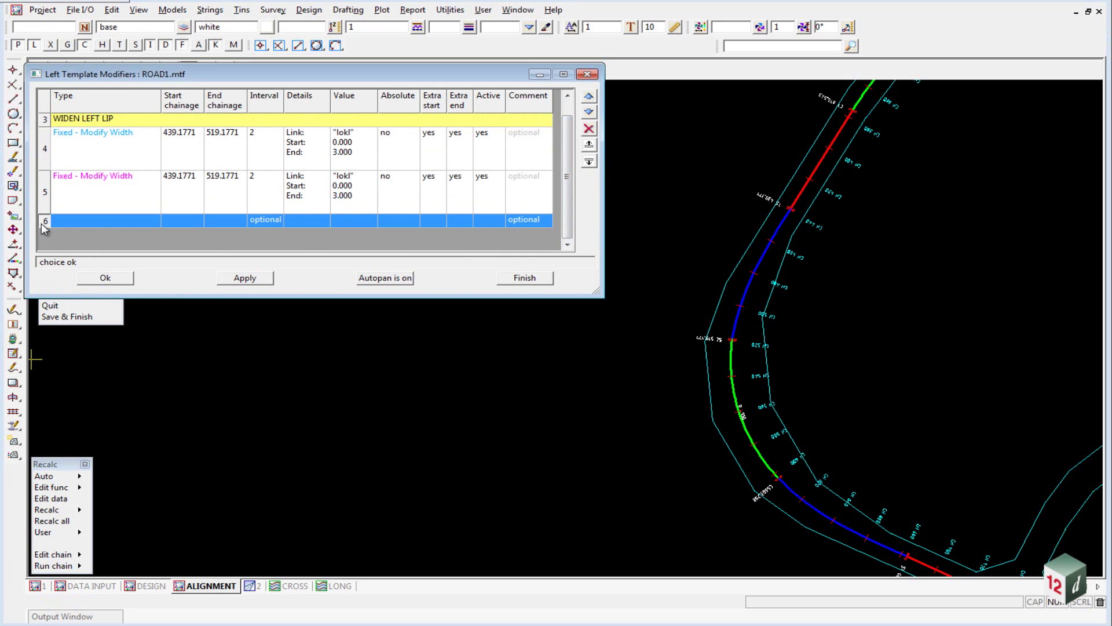
right_click(41, 224)
click(65, 305)
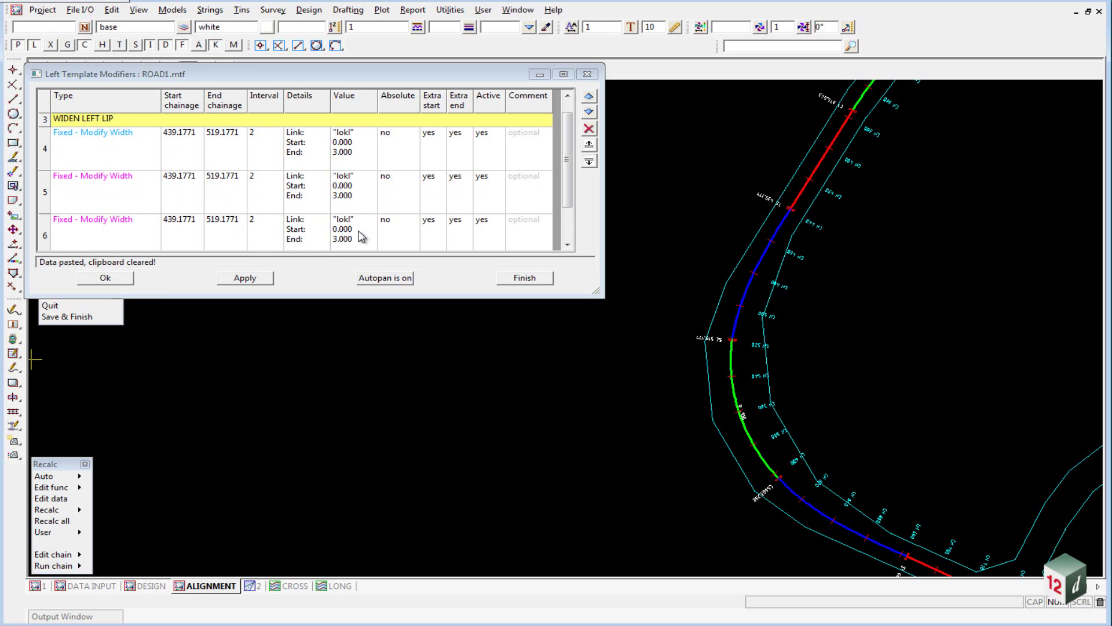
Open the row 5 width modifier and pick start chainage 519.1771 at the alignment's SC point.
double_click(82, 185)
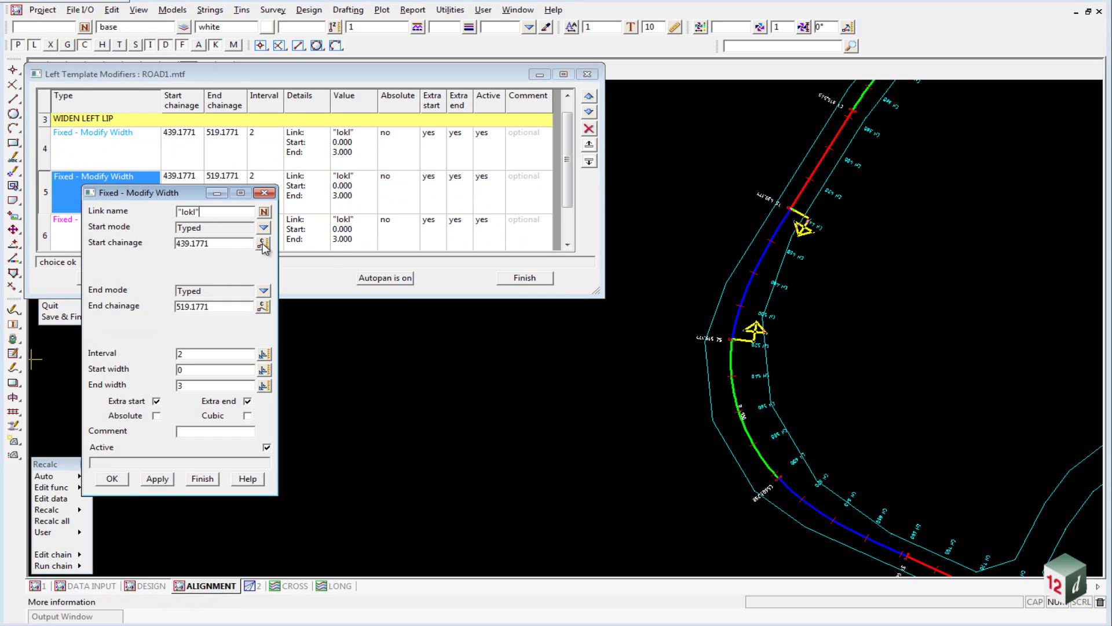
click(263, 243)
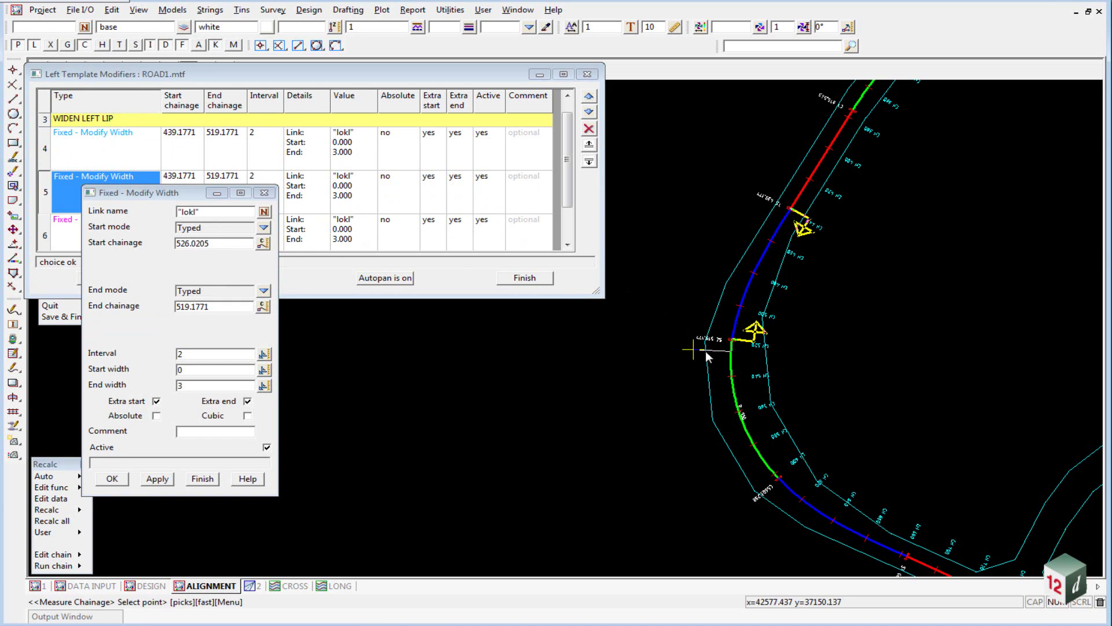
scroll(732, 348, up, 5)
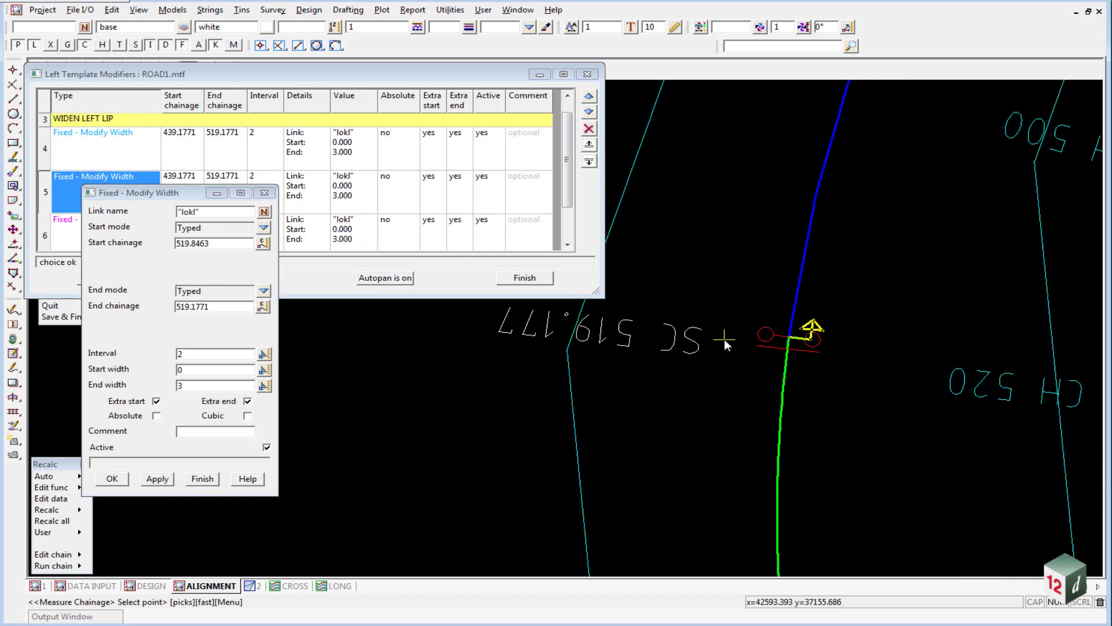
click(783, 329)
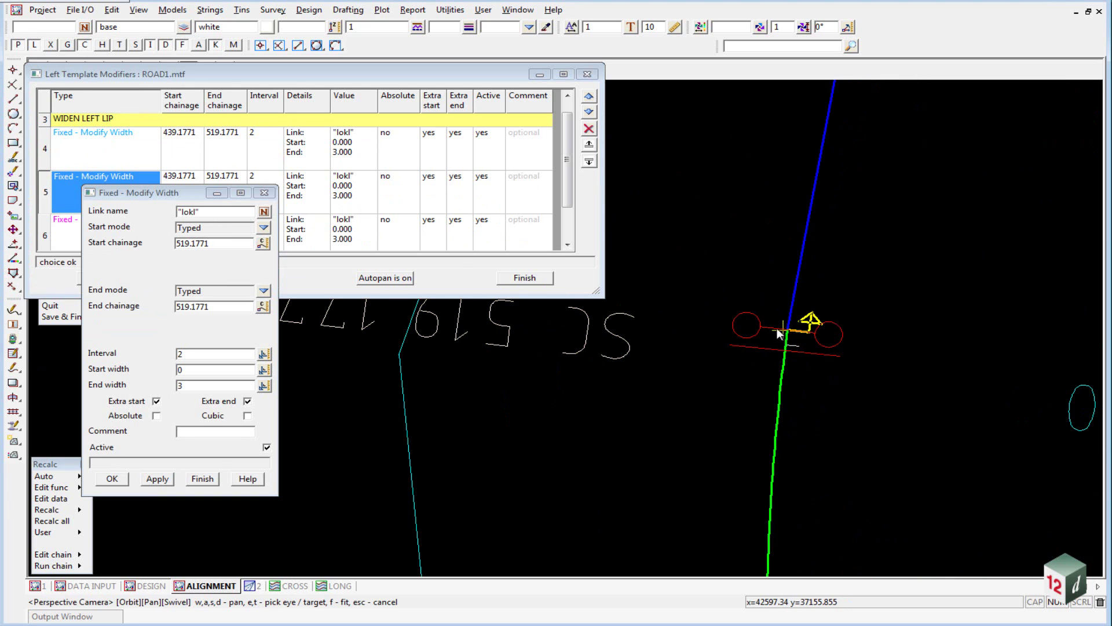
scroll(745, 206, down, 5)
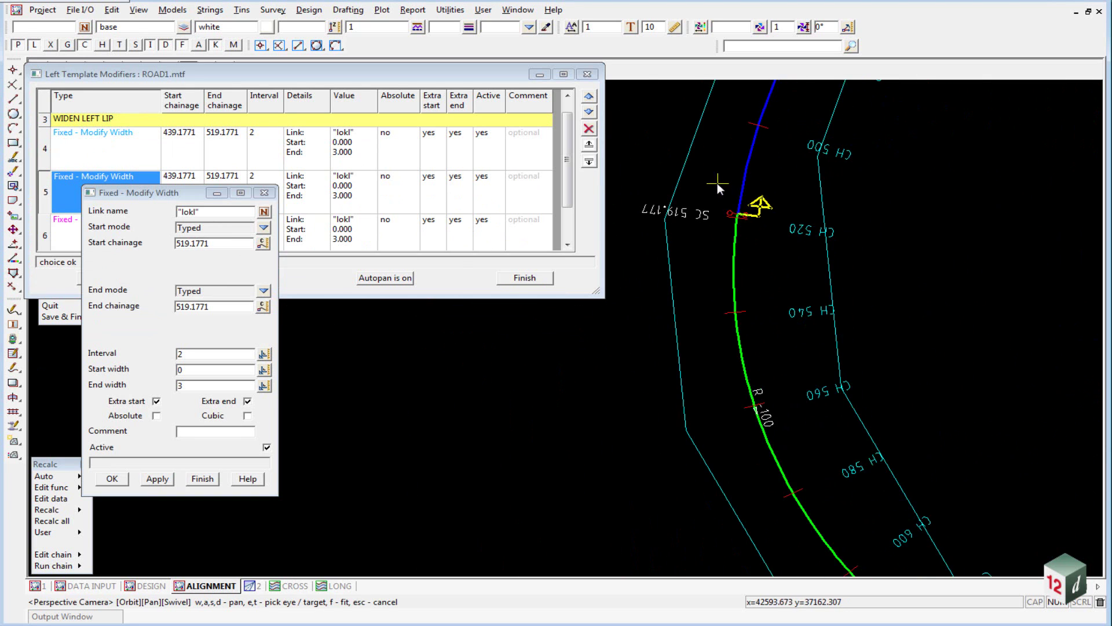
Pick end chainage 603.238 for the row 5 modifier at the alignment's CS point.
click(263, 305)
scroll(808, 489, up, 3)
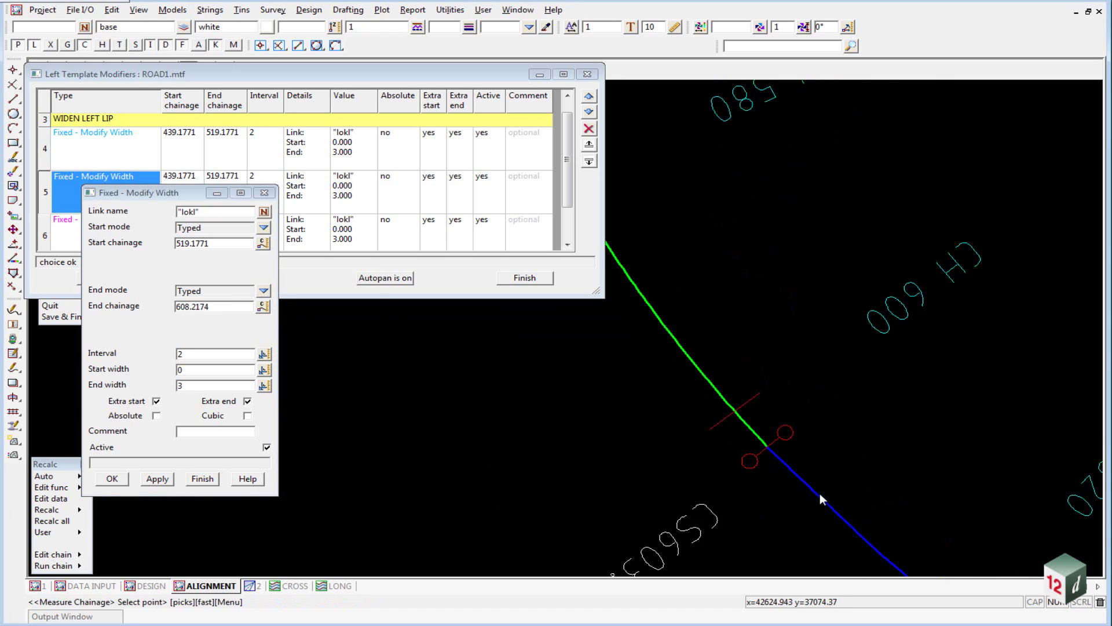
click(752, 430)
middle_click(751, 430)
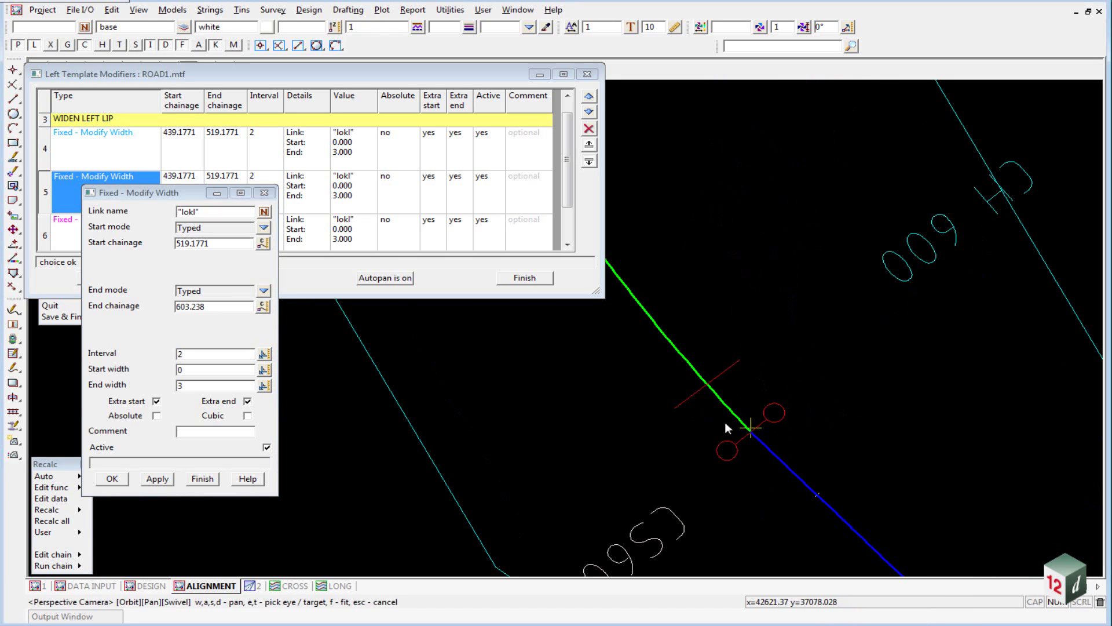
Set the row 5 modifier's start width to 3 and accept it.
click(188, 353)
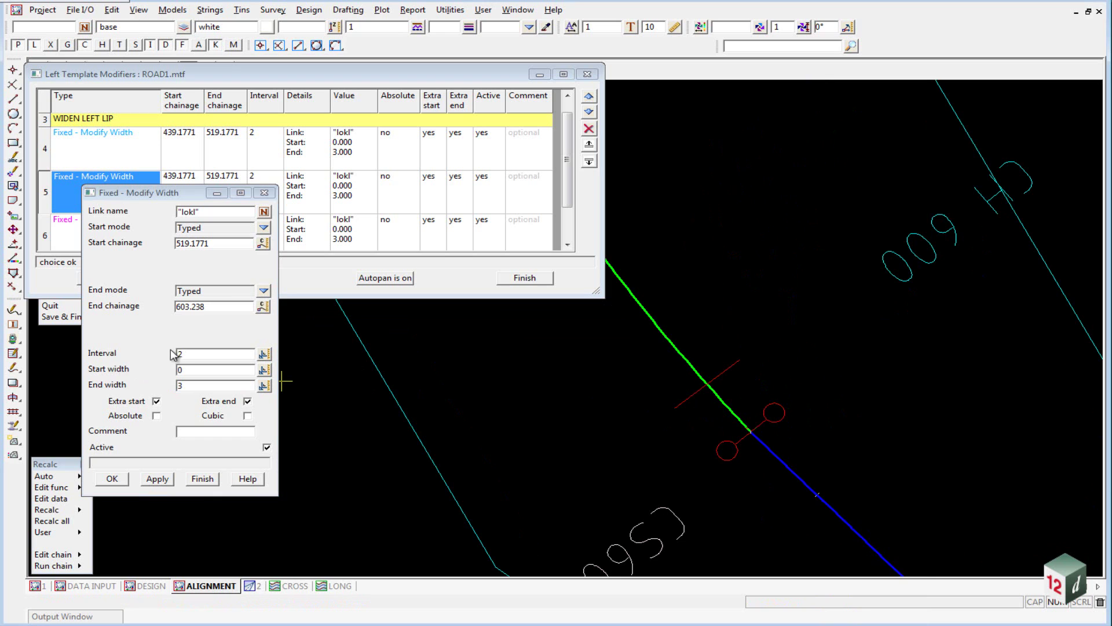
click(175, 373)
double_click(176, 371)
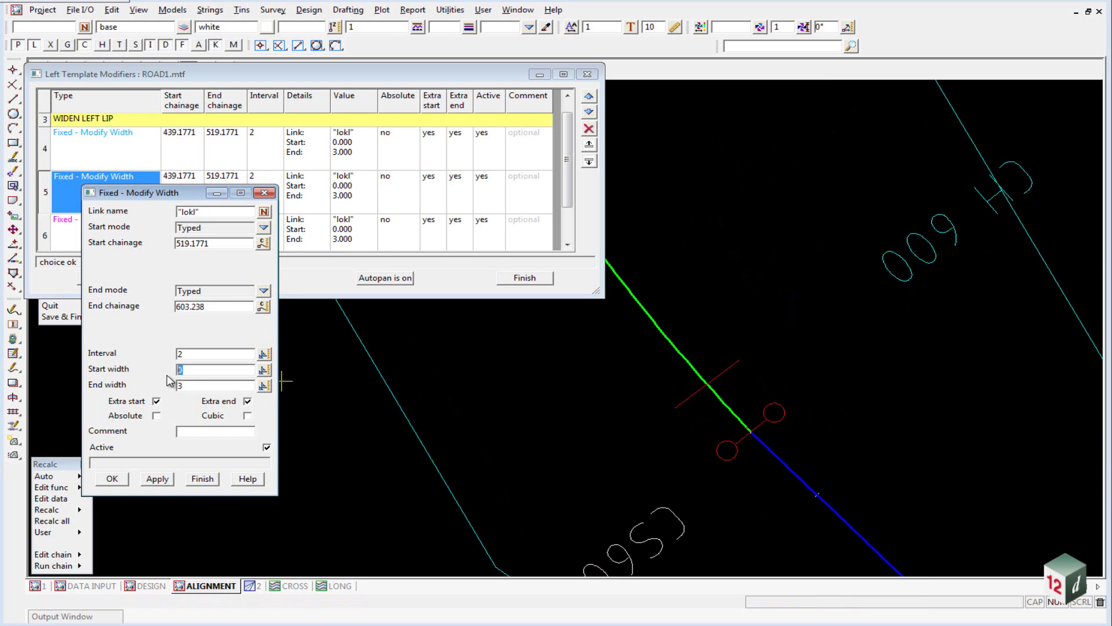
text(3)
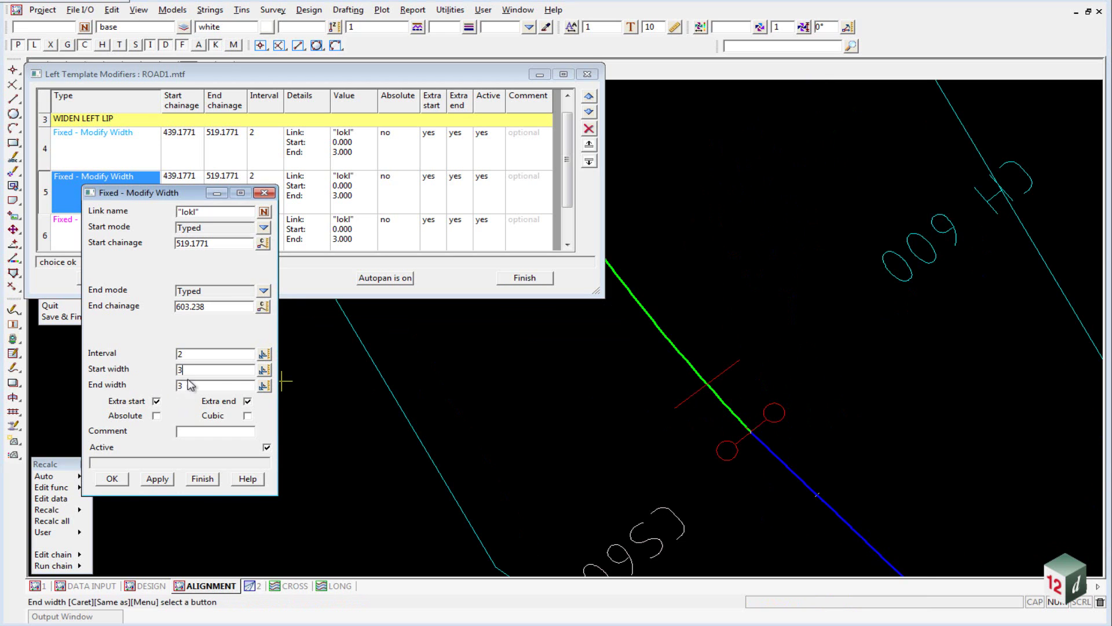
click(112, 479)
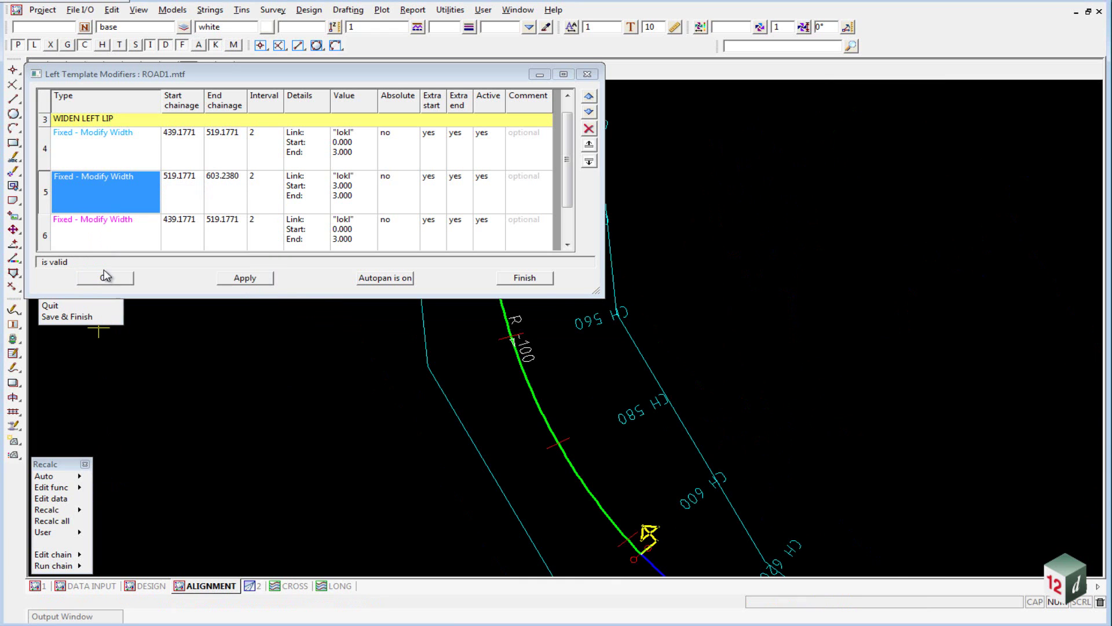
Open the row 6 width modifier and pick start chainage 603.238 at the alignment's CS point.
double_click(107, 230)
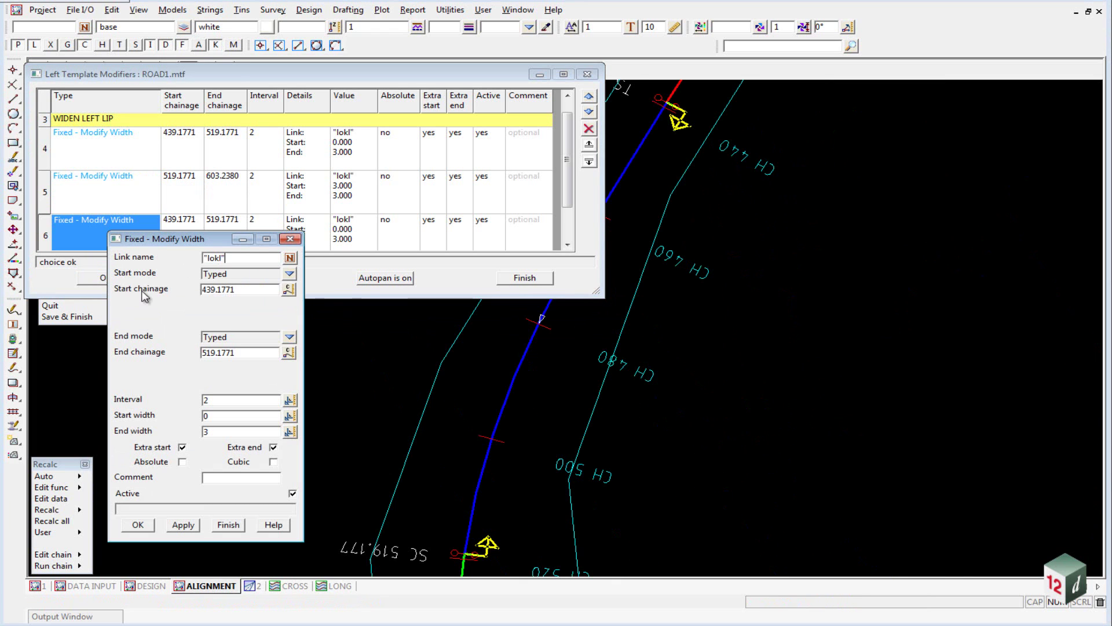
click(288, 289)
scroll(863, 434, up, 5)
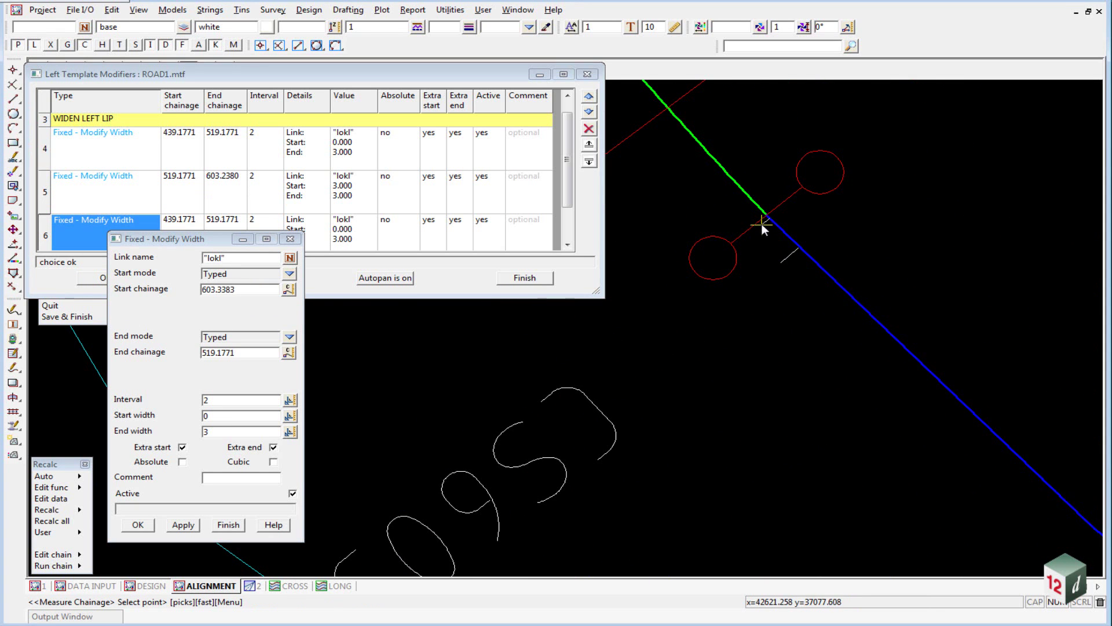
click(765, 216)
middle_click(765, 215)
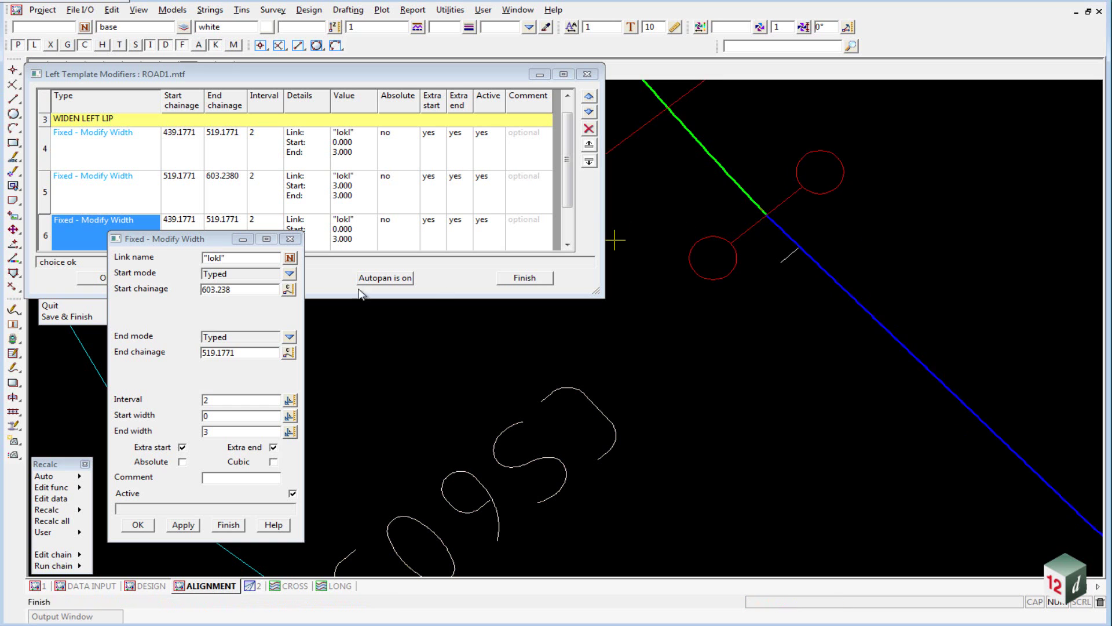
Pick end chainage 683.238 for the row 6 modifier where the blue spiral meets the red straight.
click(289, 352)
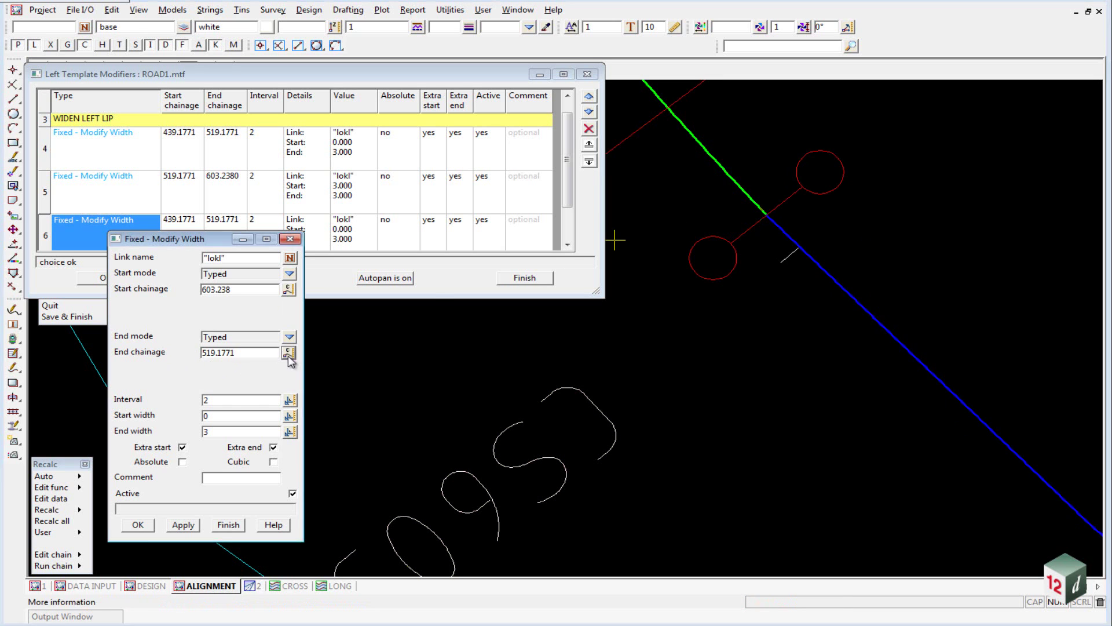
scroll(782, 289, down, 5)
scroll(888, 353, up, 5)
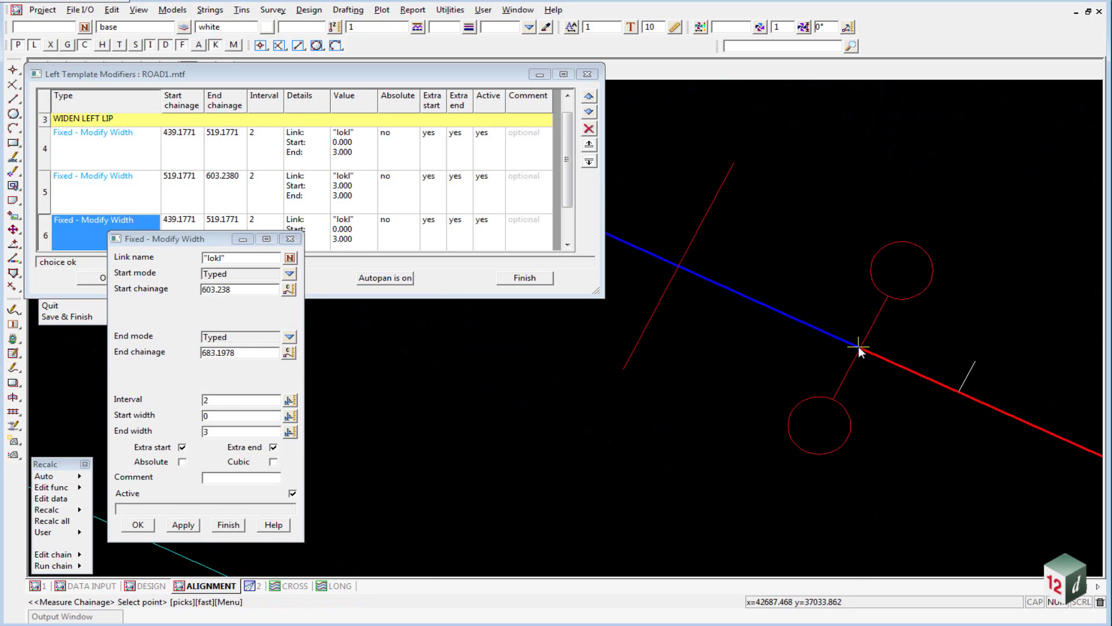
click(859, 346)
middle_click(862, 347)
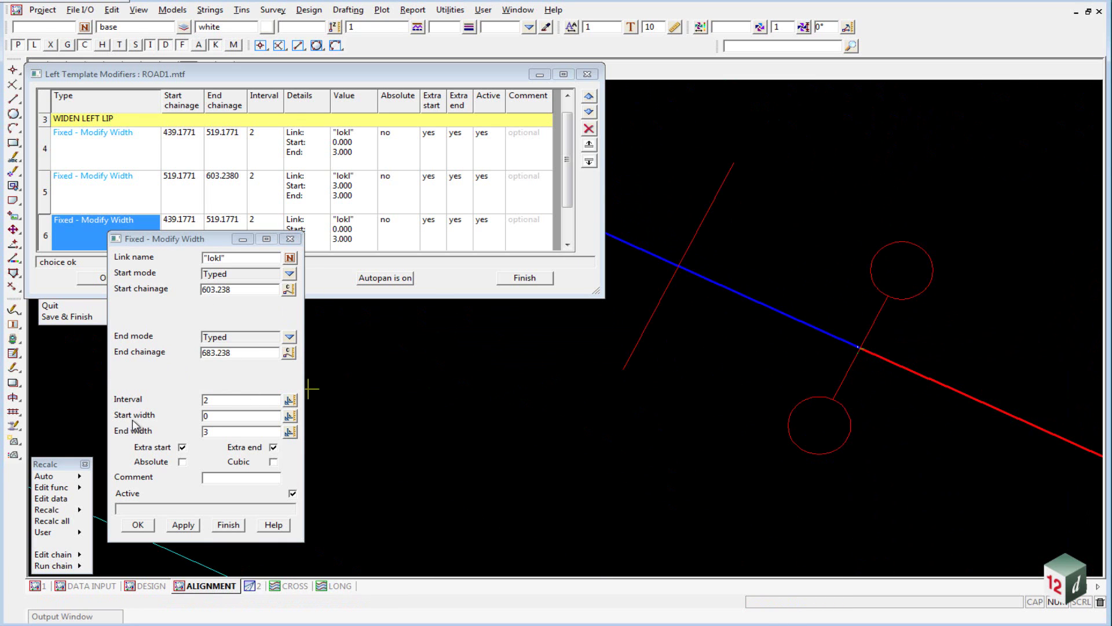
Set the row 6 modifier's start width to 3 and end width to 0, and accept it.
click(193, 416)
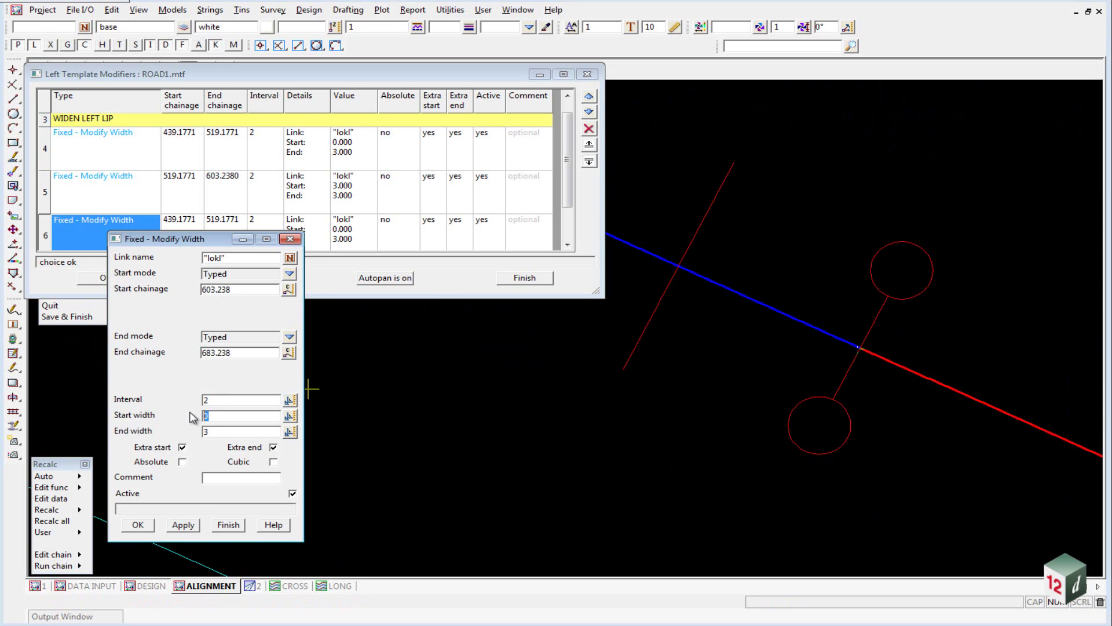
click(208, 431)
click(137, 524)
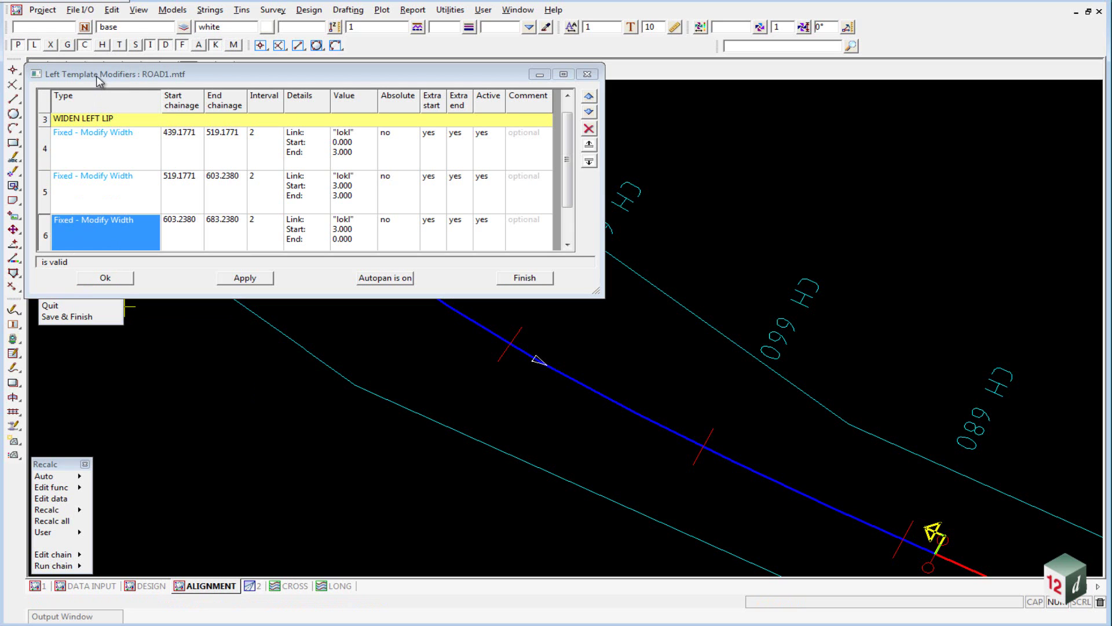
Accept the left template modifiers, recalculate the ROAD1 MTF and dismiss the Apply Templates report.
click(105, 277)
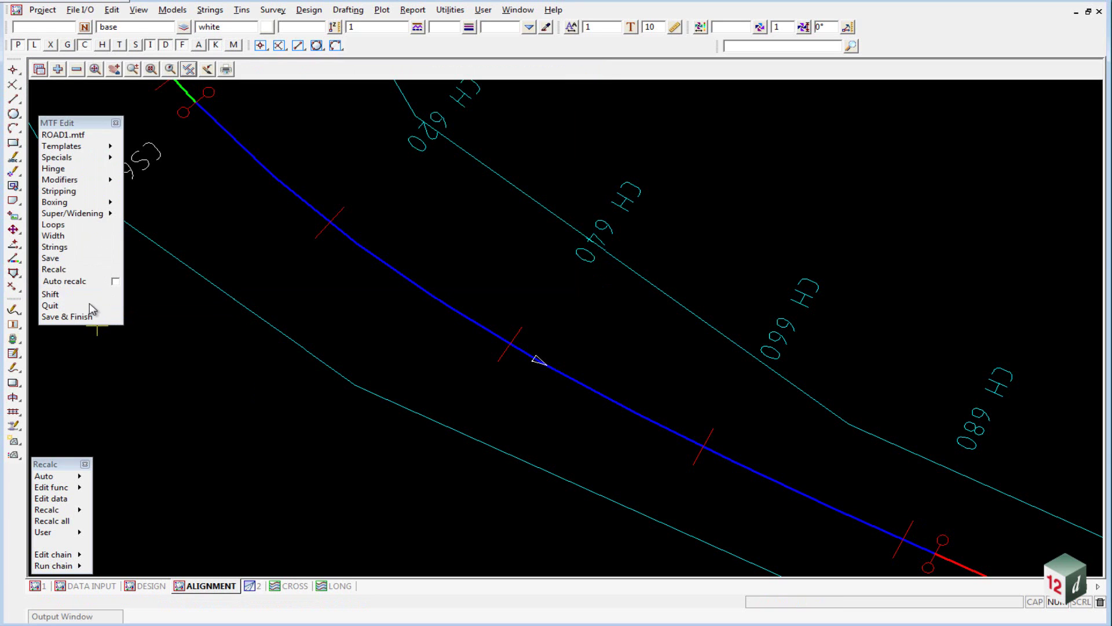
click(51, 269)
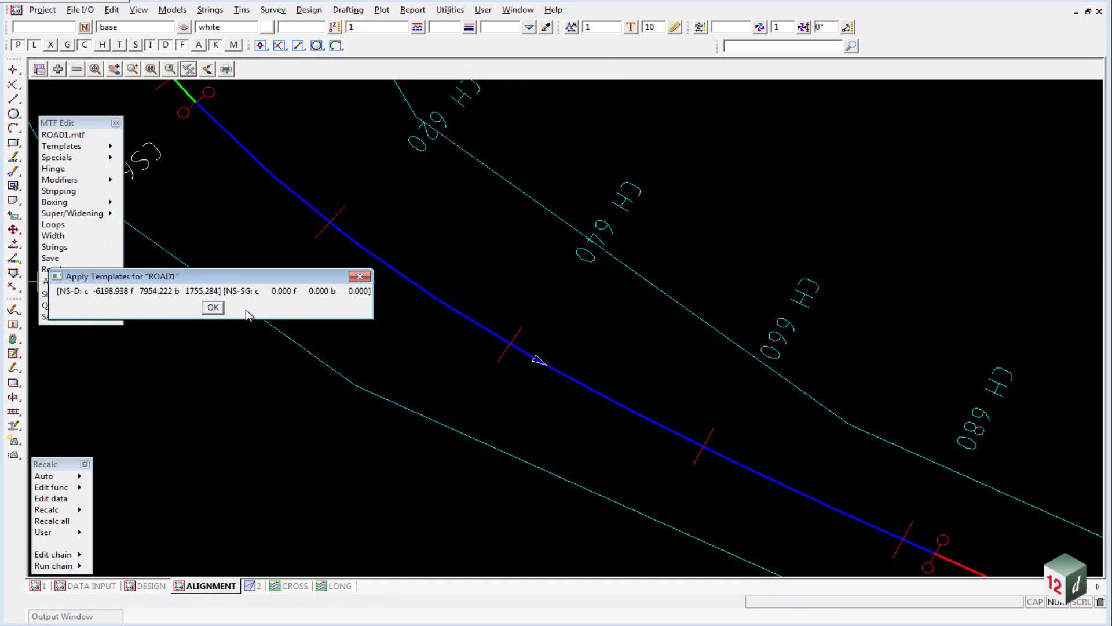
click(213, 307)
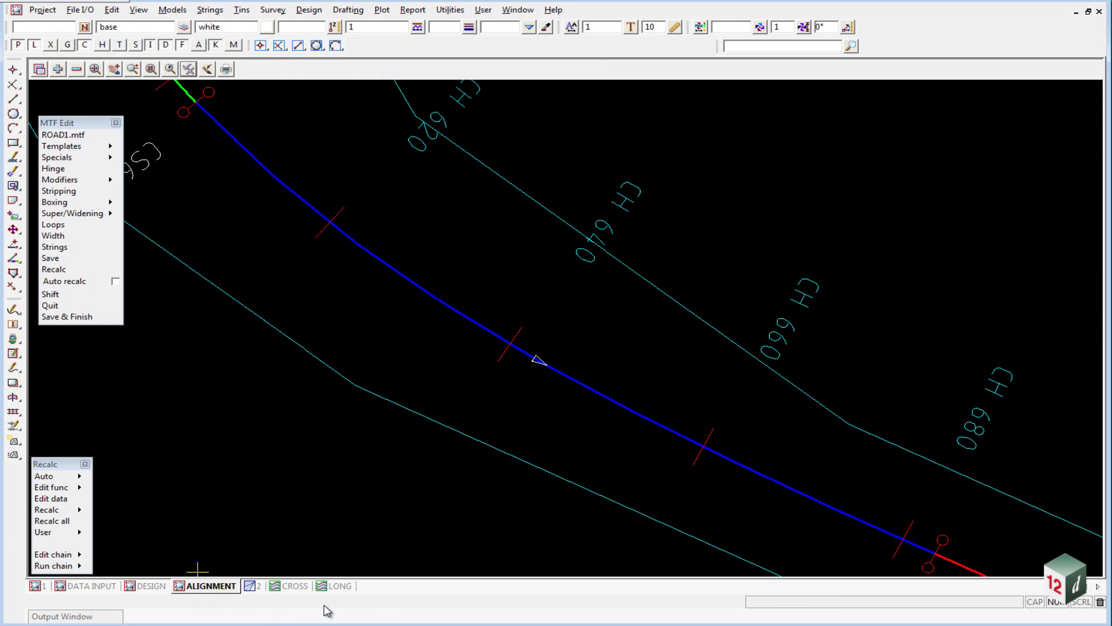
Examine the left lip widening around the curve in the DESIGN plan view.
click(141, 586)
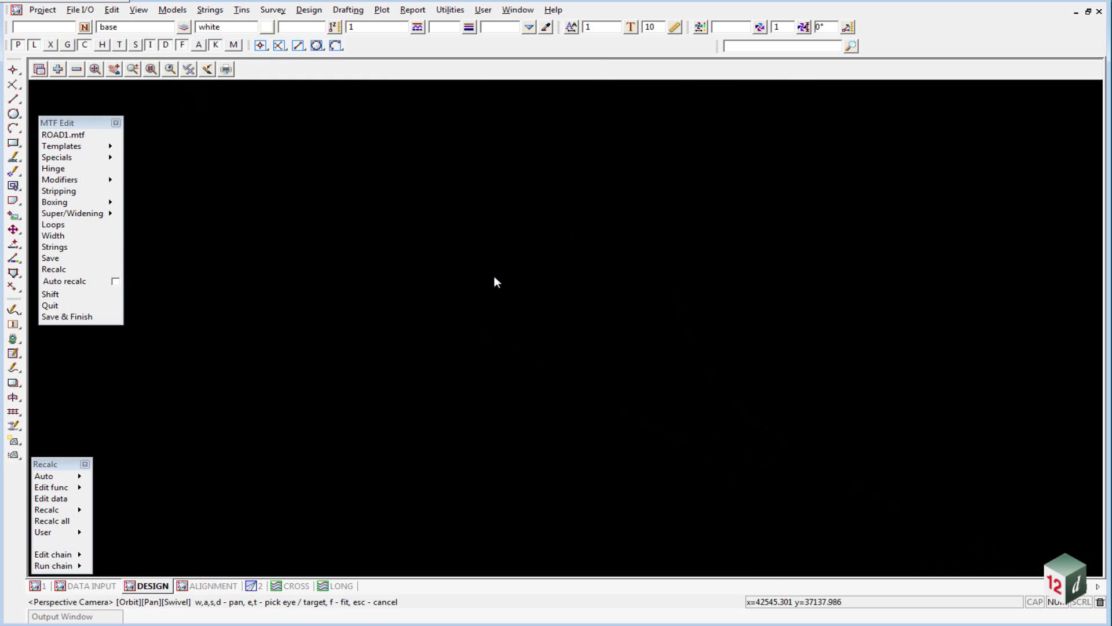
scroll(574, 196, up, 5)
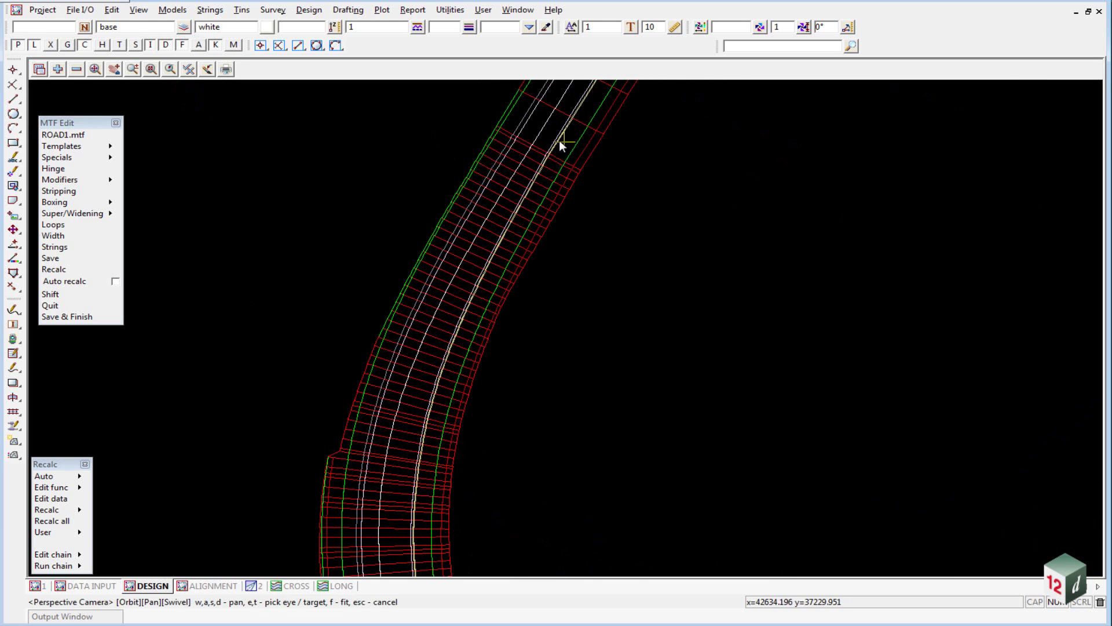
mouse_move(534, 144)
mouse_down()
mouse_move(483, 165)
mouse_move(519, 137)
mouse_move(537, 147)
mouse_move(516, 133)
mouse_move(526, 145)
mouse_up()
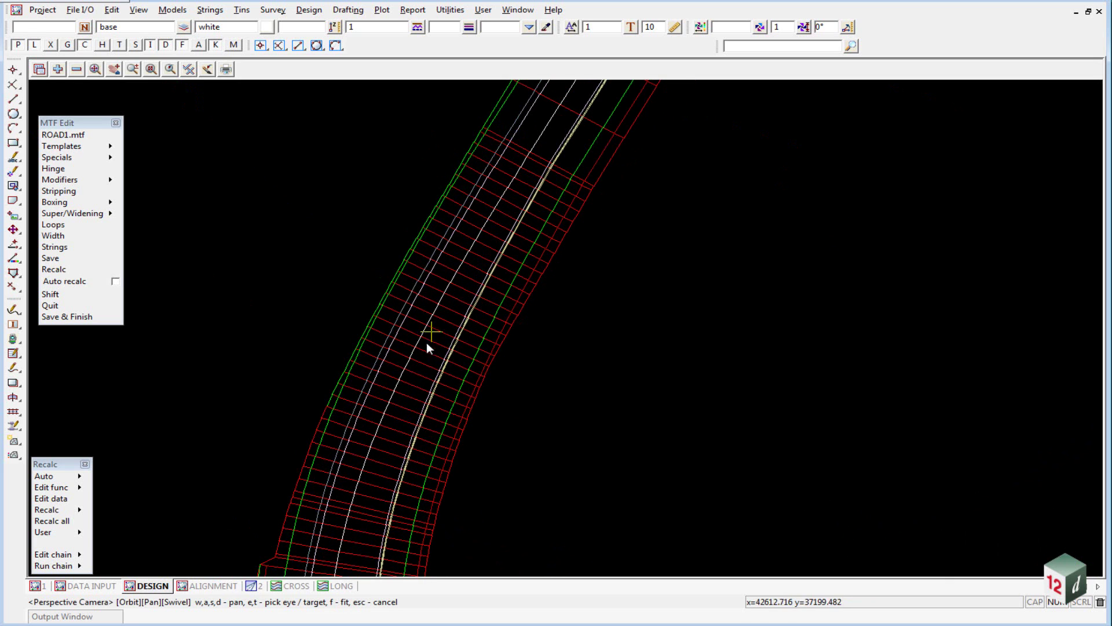
drag(366, 482, 402, 349)
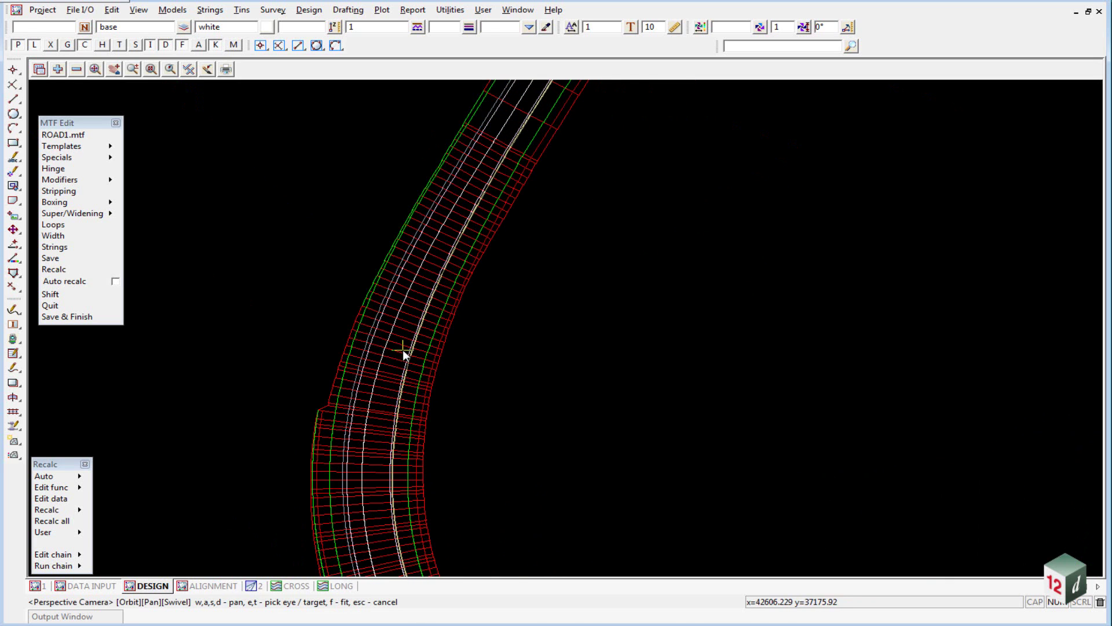
drag(354, 248, 379, 275)
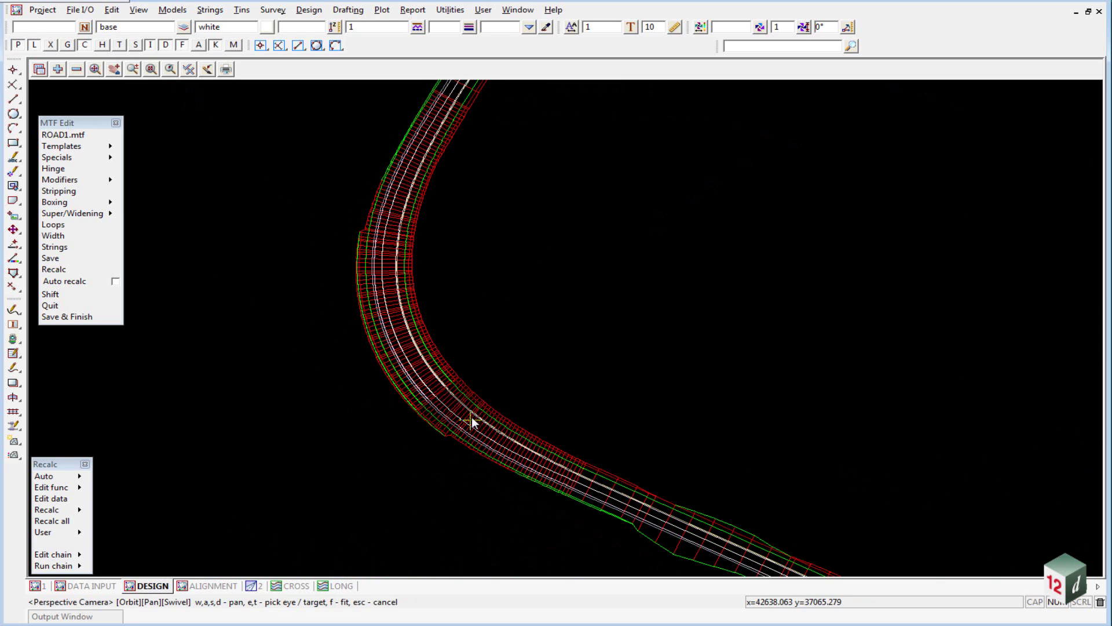
scroll(475, 415, up, 3)
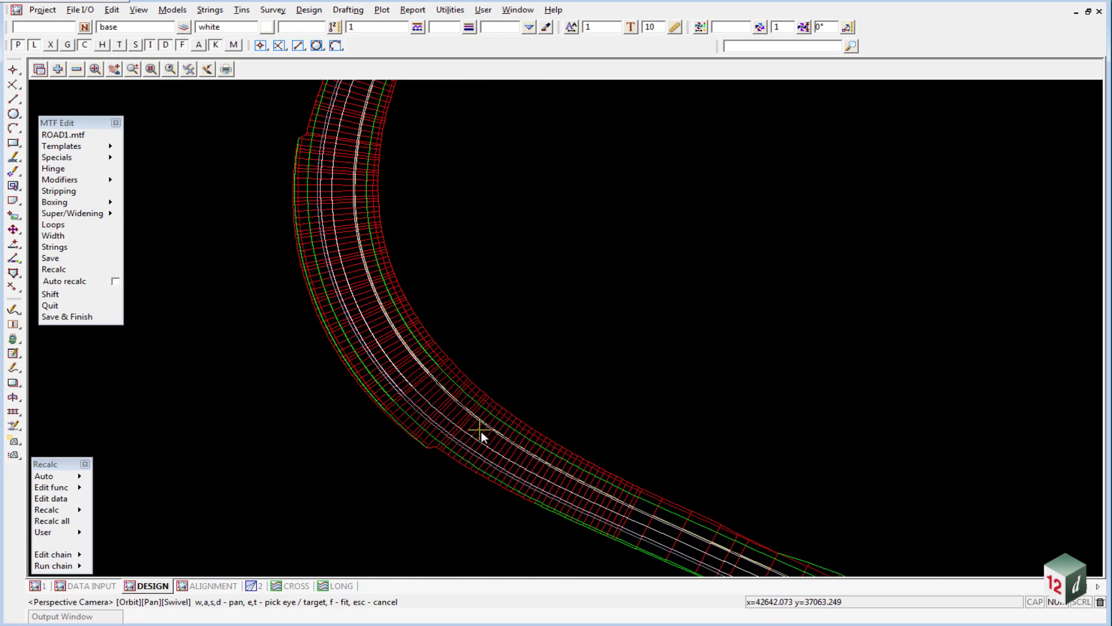
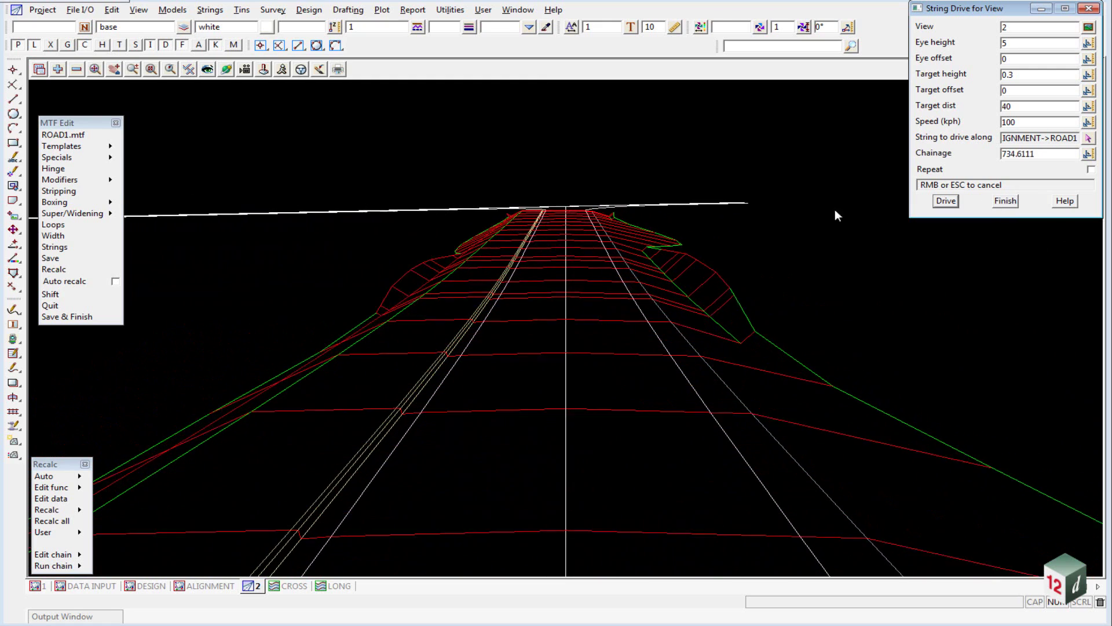
Stop the string drive along ROAD1 in perspective view 2 and close its settings.
right_click(753, 225)
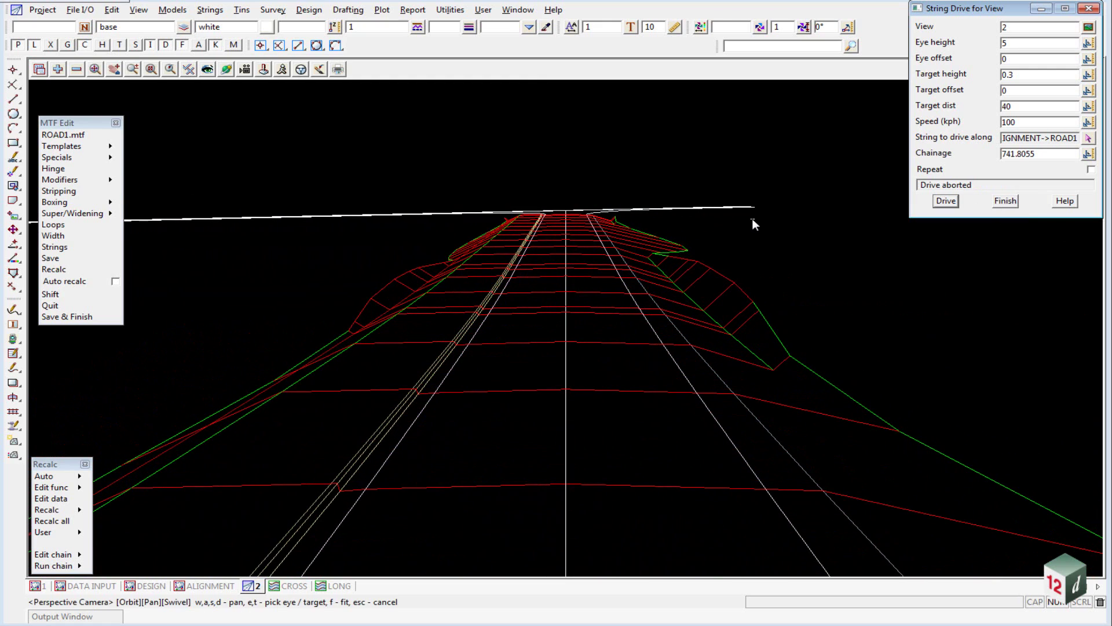
click(1006, 200)
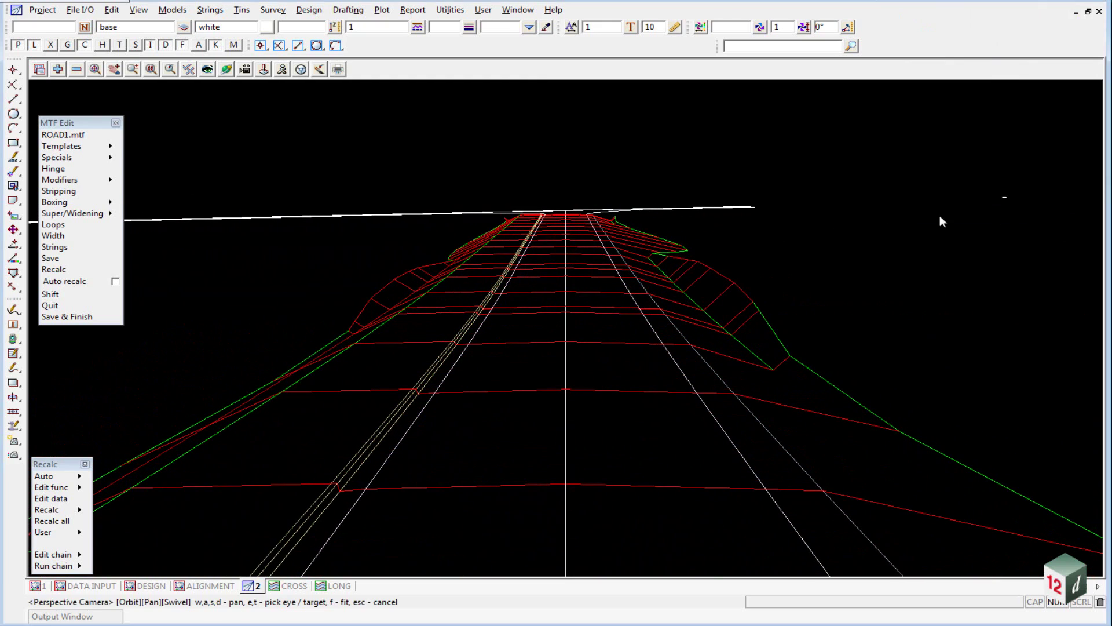
Profile the ROAD1 design section at chainage 480 in the maximised CROSS section view.
click(1088, 11)
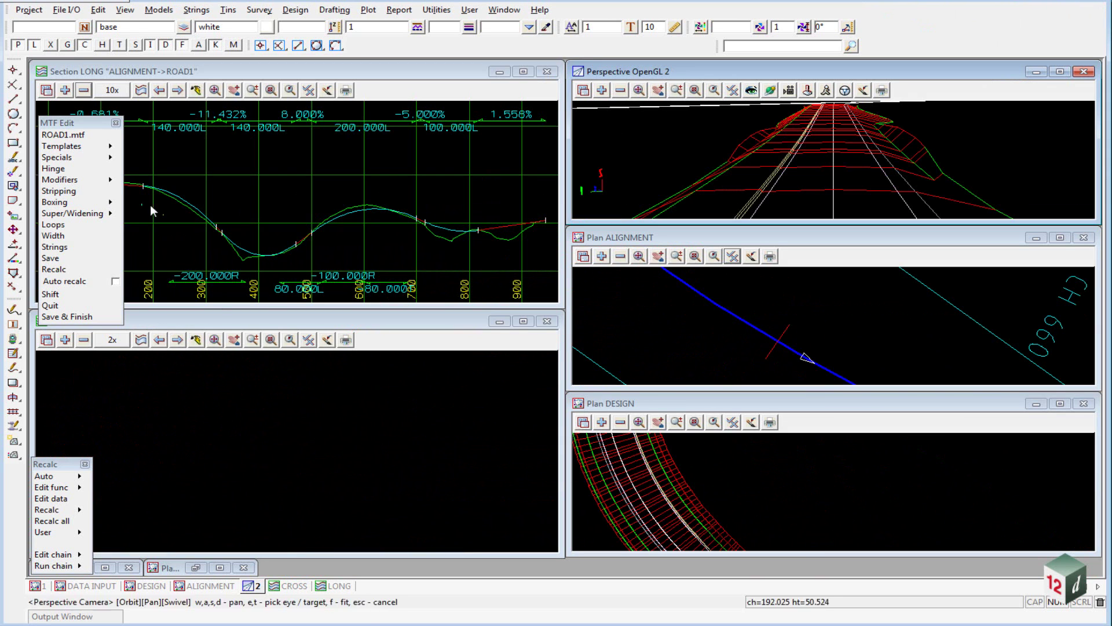
double_click(296, 320)
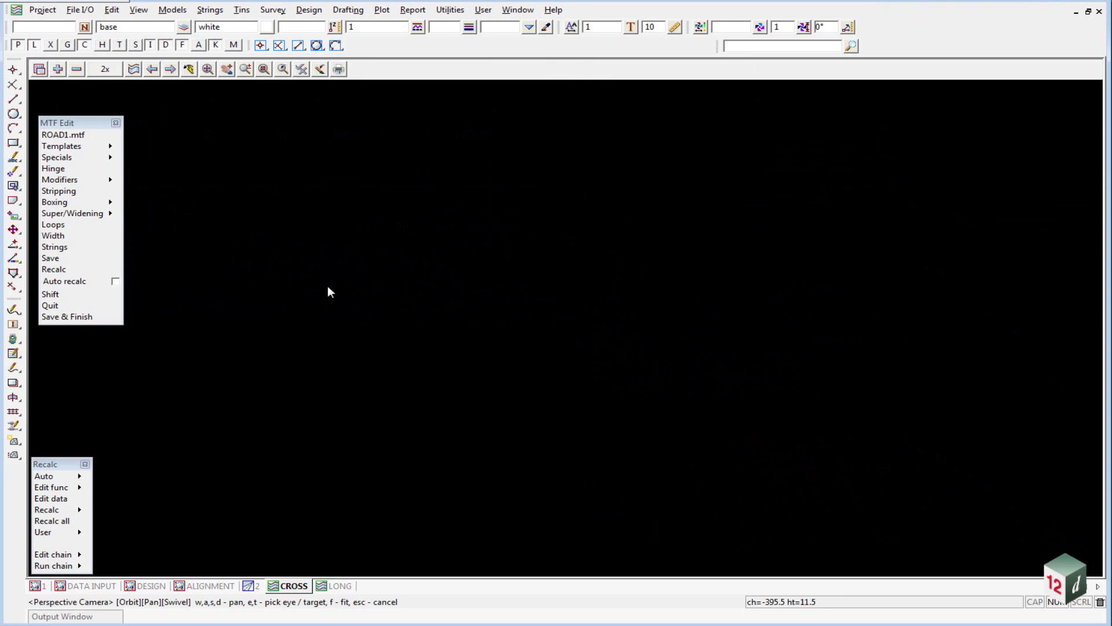
click(80, 565)
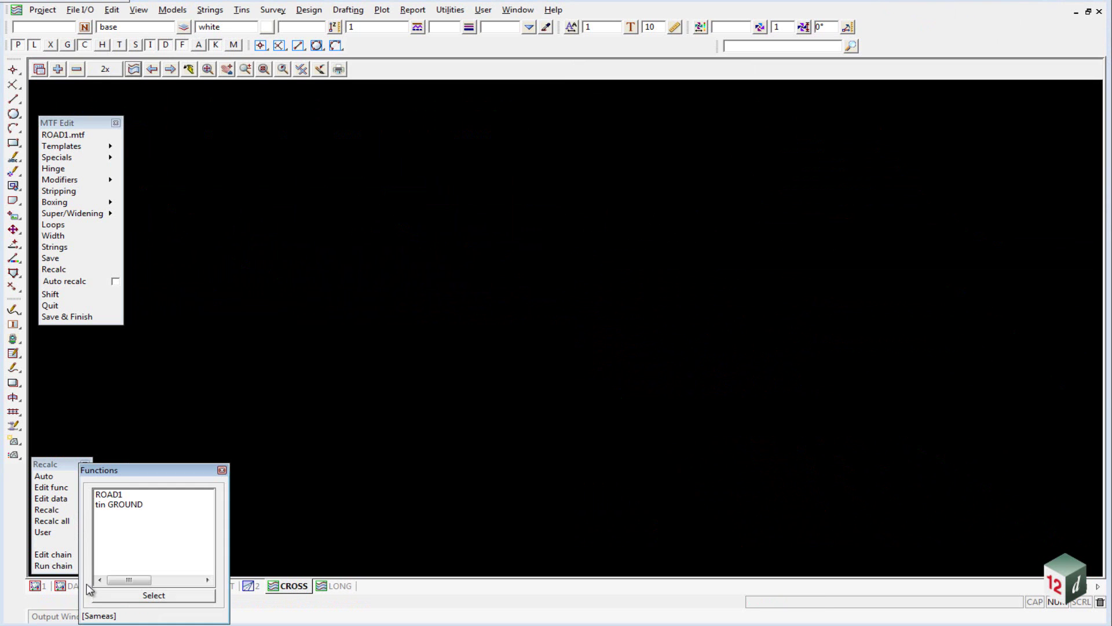
double_click(109, 494)
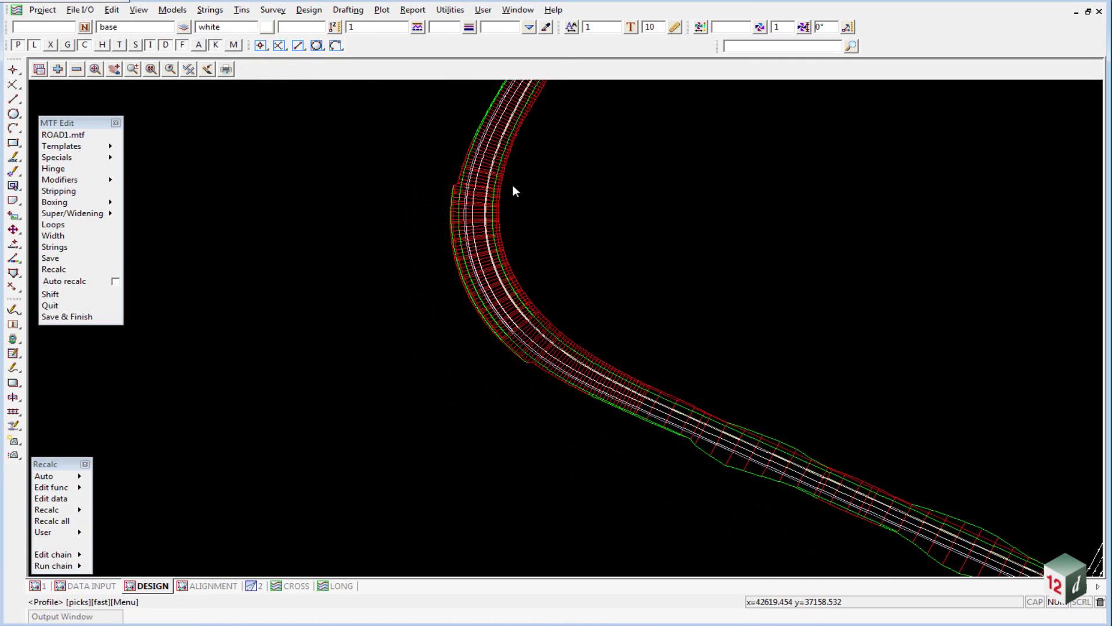
scroll(417, 383, up, 3)
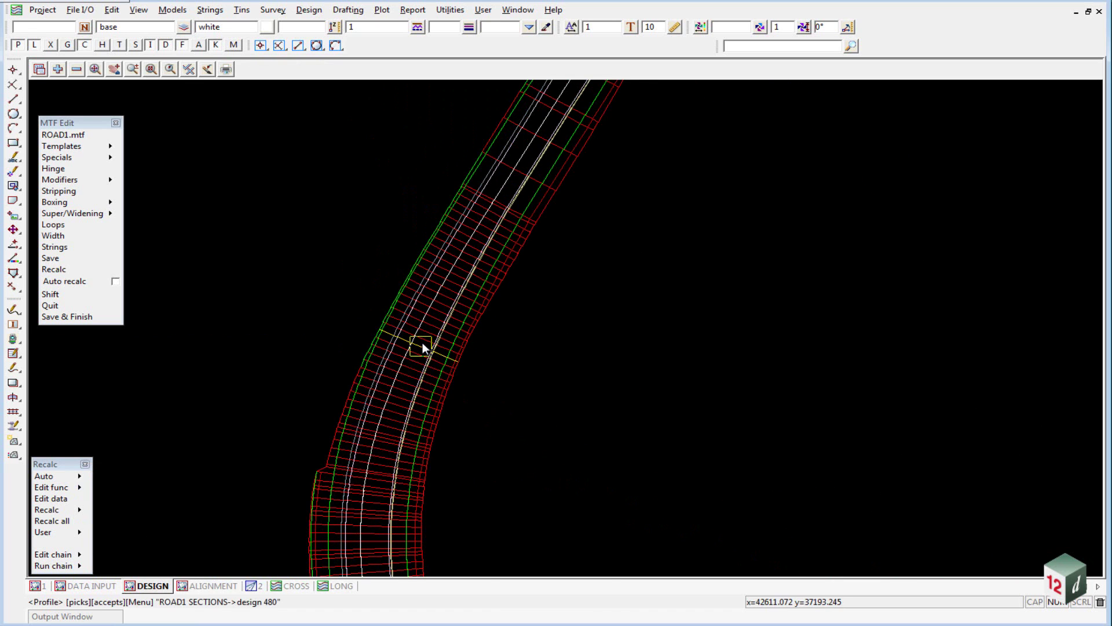
click(422, 342)
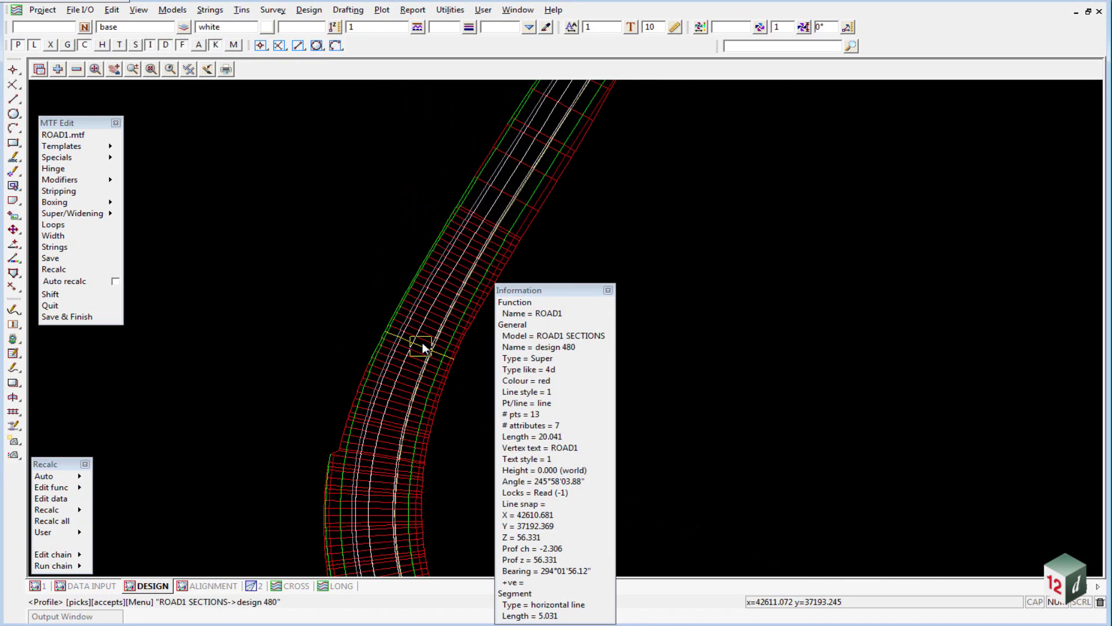
middle_click(422, 342)
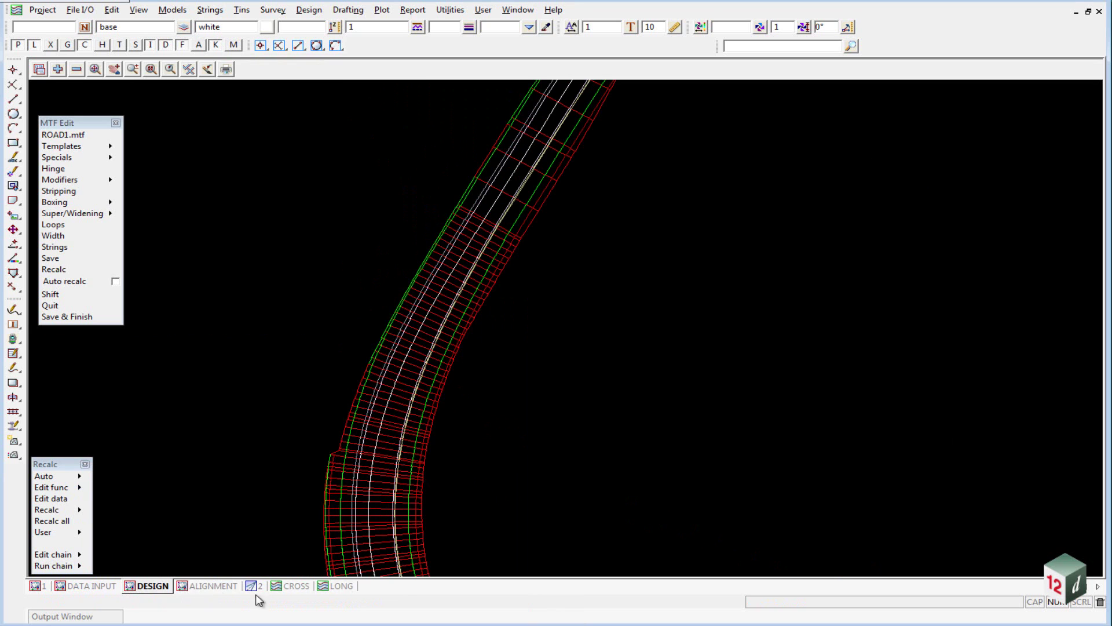
click(293, 586)
scroll(580, 246, up, 3)
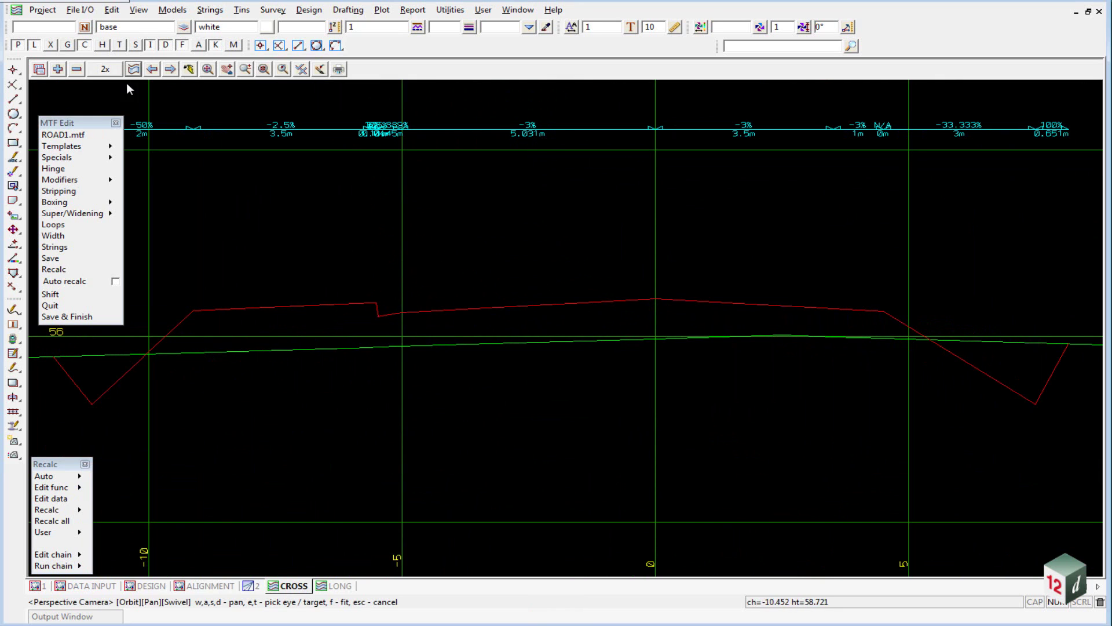
Step forward through the successive ROAD1 cross sections from chainage 480 to examine the left lip widening into the curve.
click(170, 69)
click(171, 69)
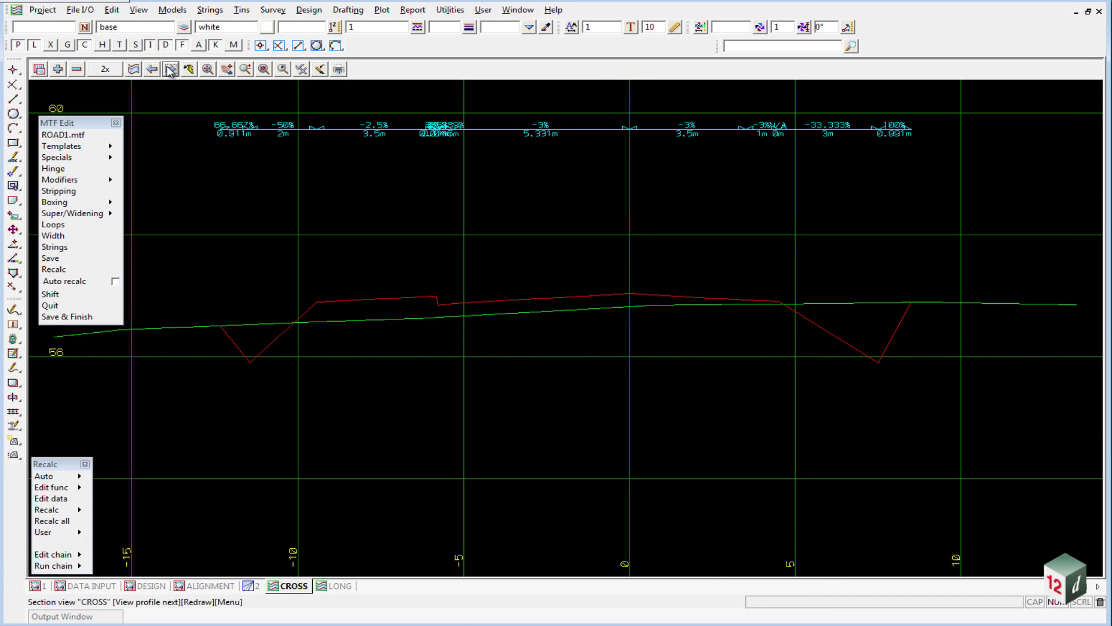
click(170, 69)
click(170, 69)
click(171, 69)
click(170, 69)
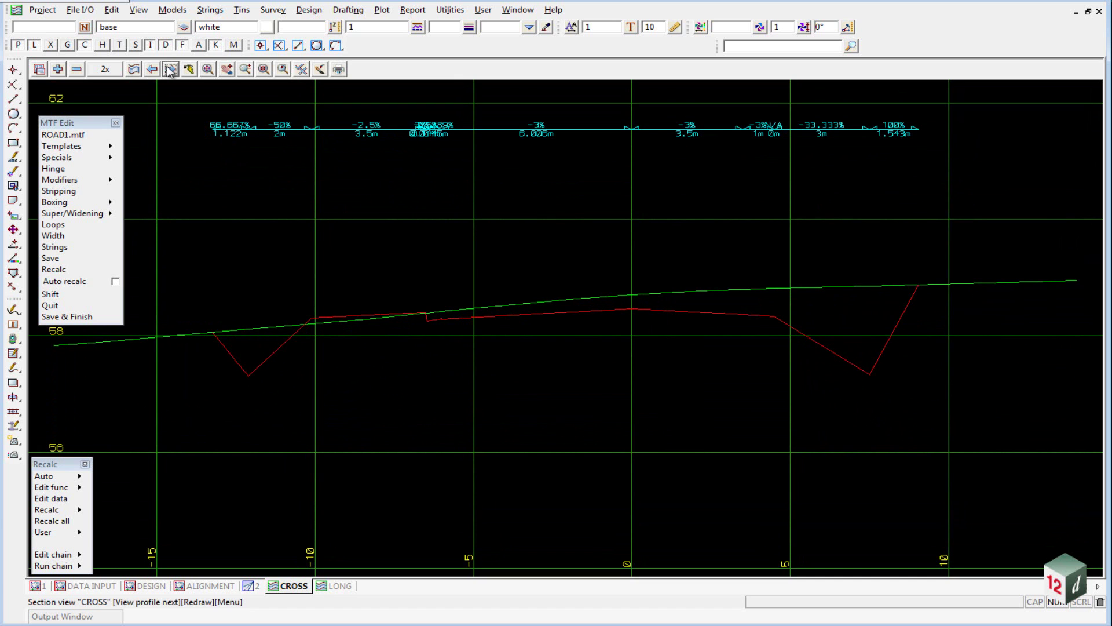
click(170, 69)
click(170, 69)
click(170, 69)
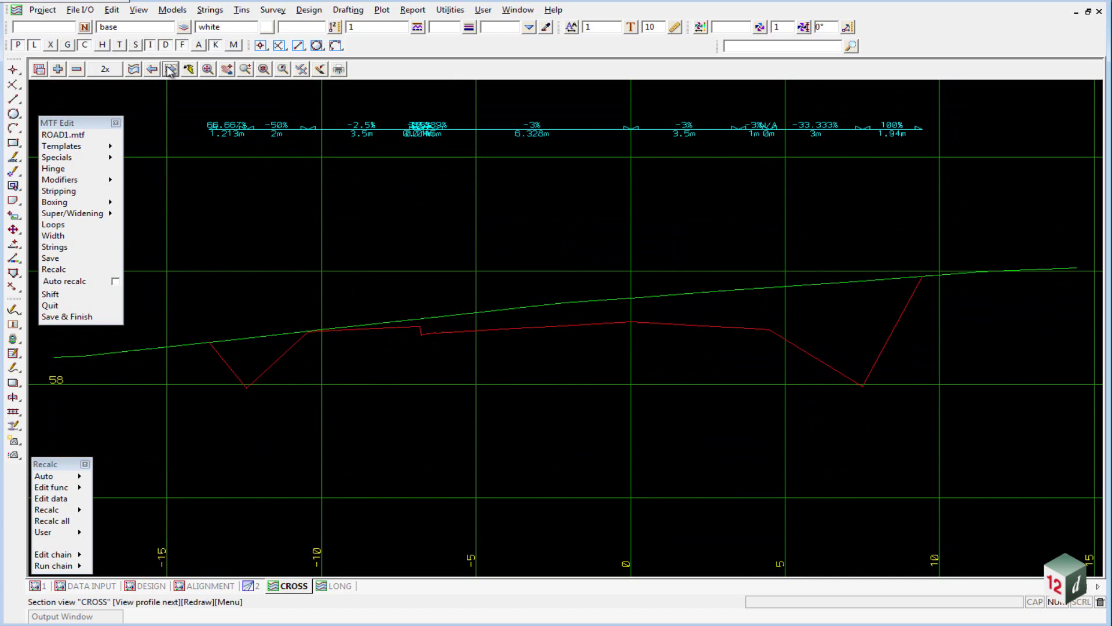
click(170, 69)
click(170, 69)
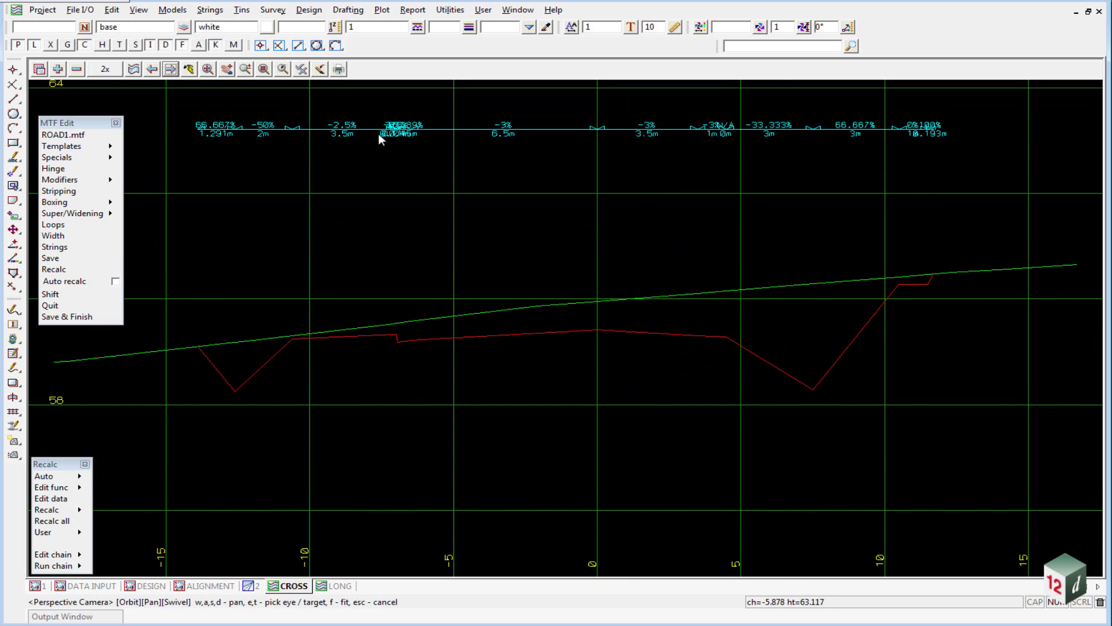
click(170, 69)
click(171, 69)
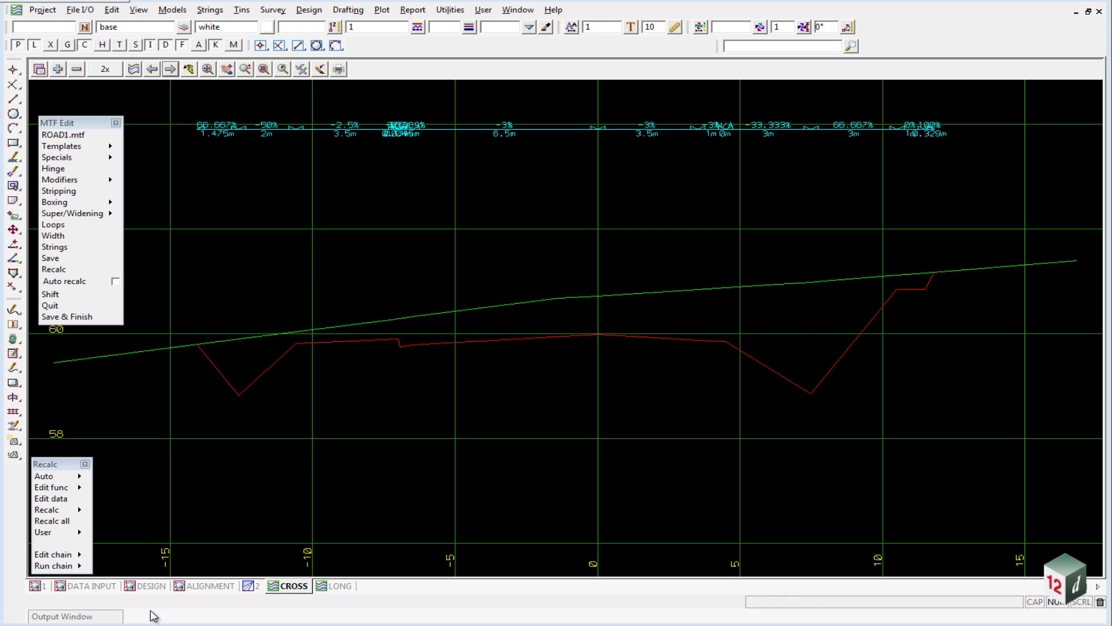
Open ROAD1's left template modifiers over the ALIGNMENT plan view and enlarge the table to show all its rows.
click(229, 586)
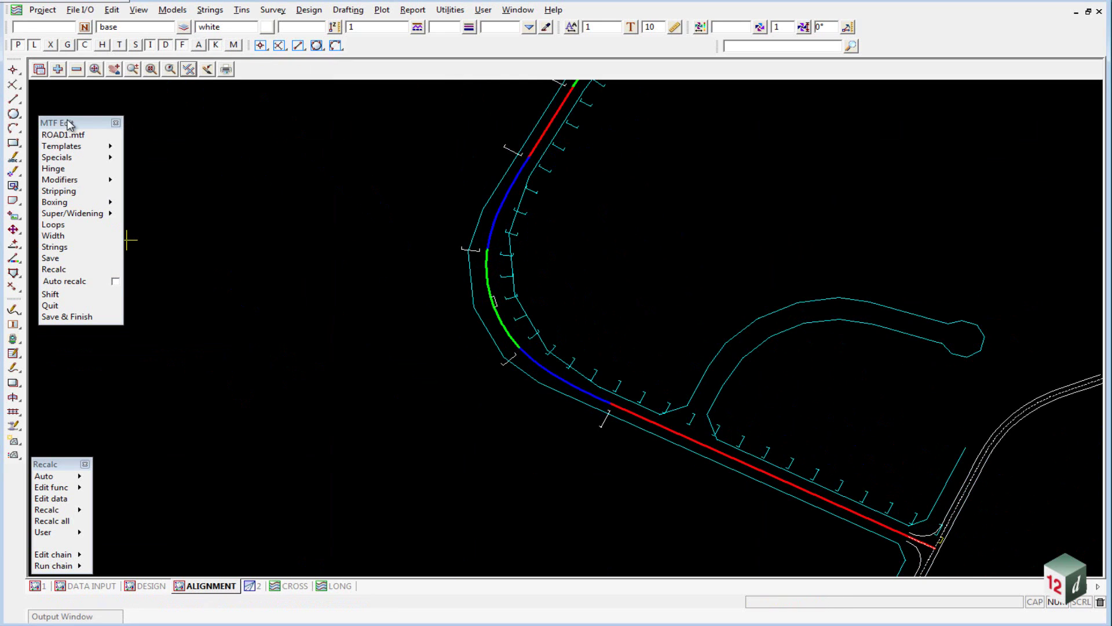
click(110, 180)
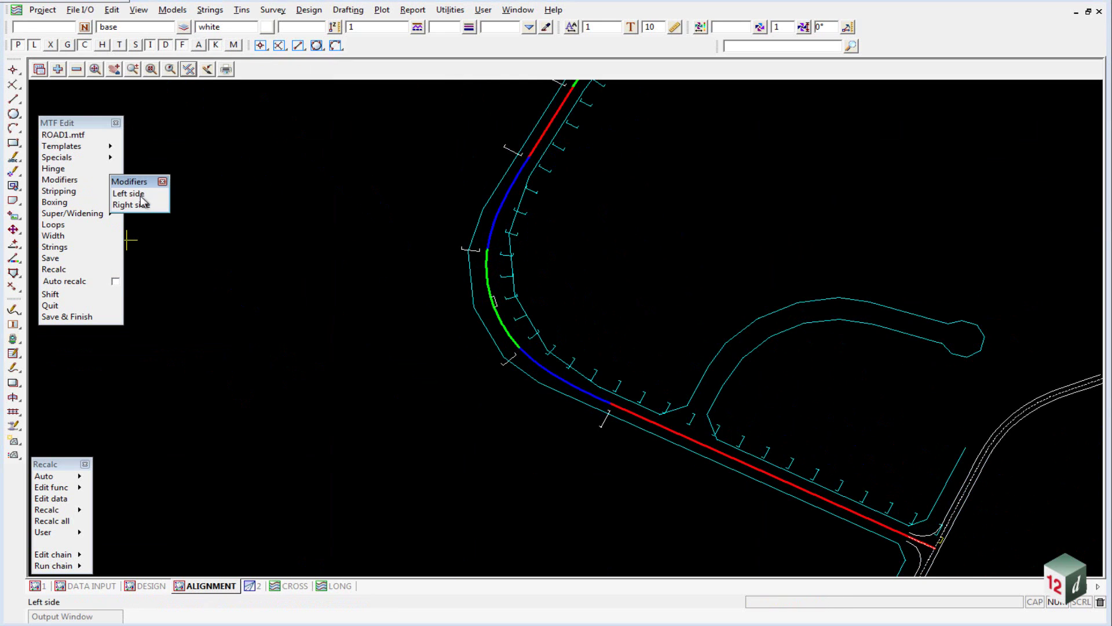
click(140, 194)
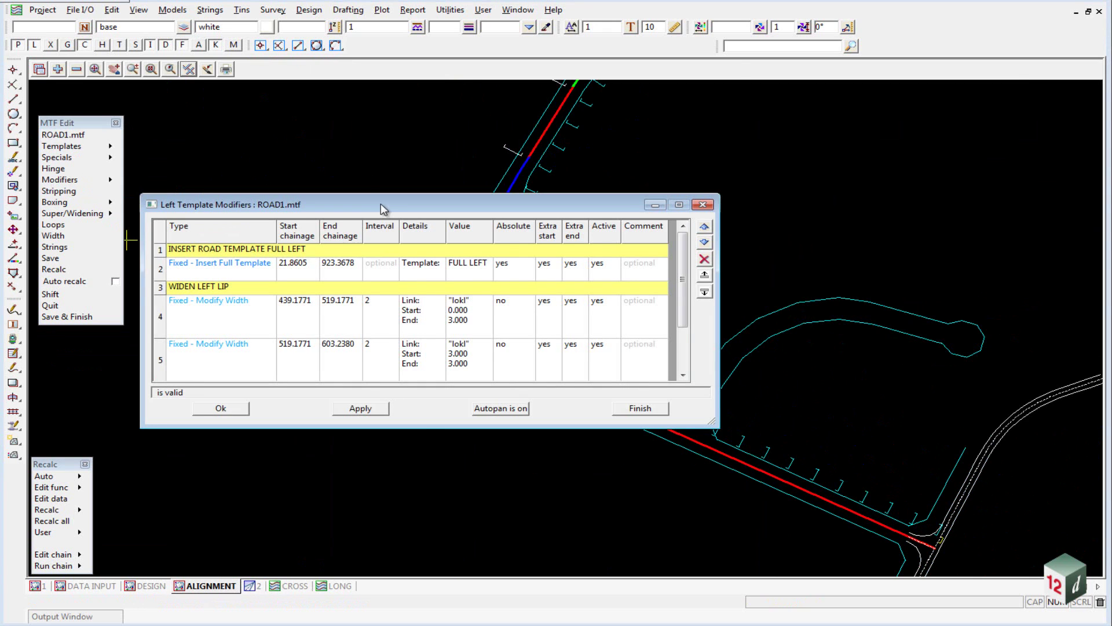
drag(381, 204, 402, 62)
drag(417, 286, 388, 390)
Add a SUPERELEVATION comment in row 7 of the left template modifiers.
click(214, 296)
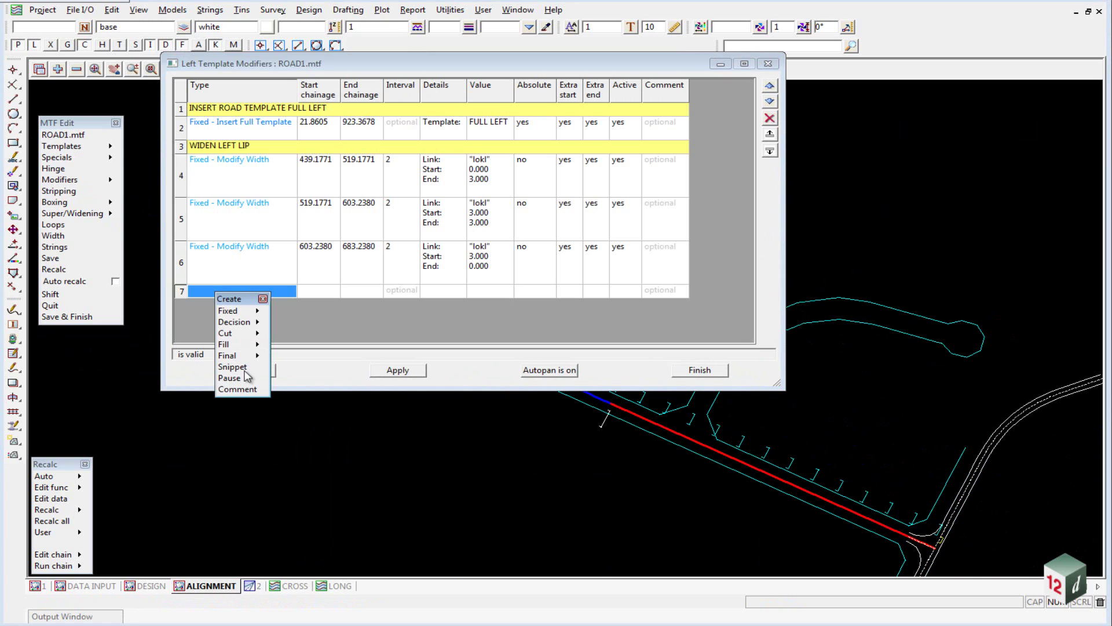
click(238, 389)
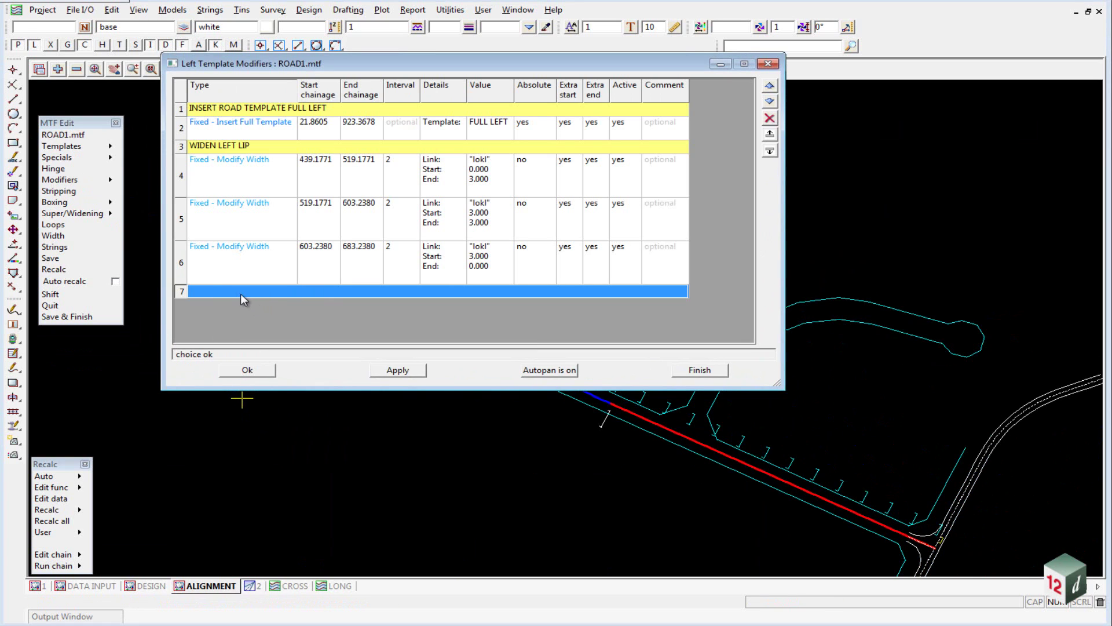
text(SUE)
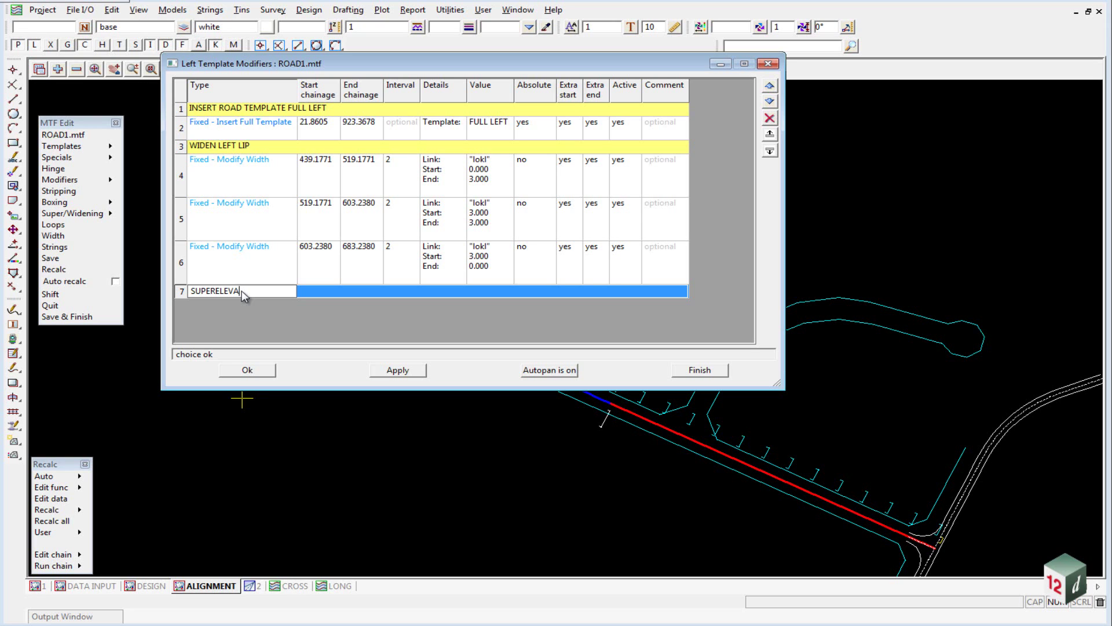
key(Return)
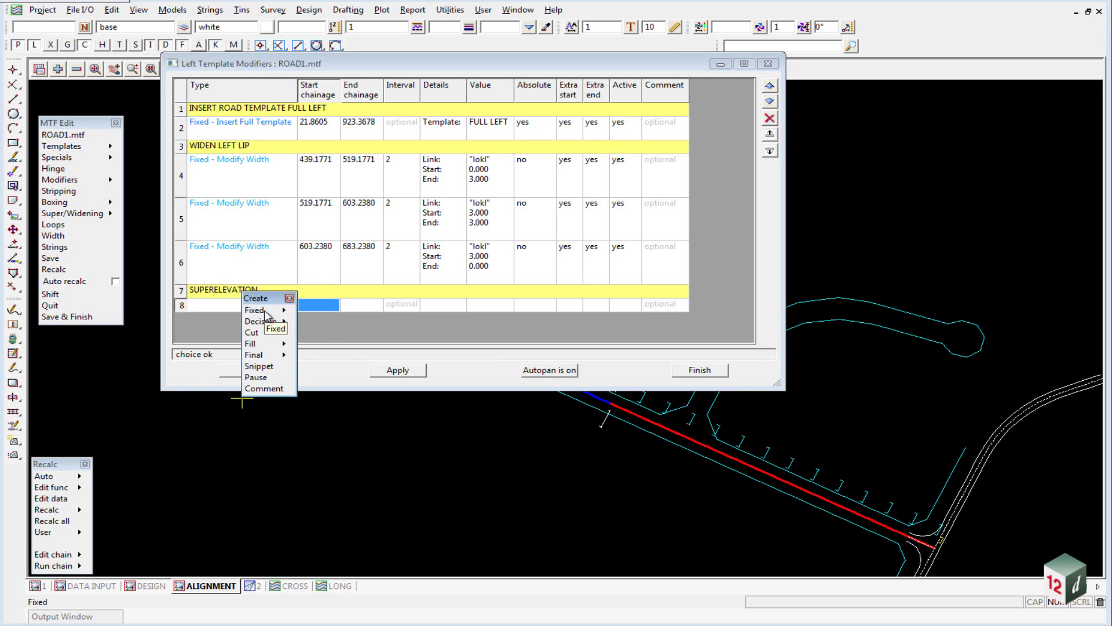
Create a Fixed Modify XFall modifier in row 8 and pick the "lokl" string in the DESIGN plan as its link.
click(265, 311)
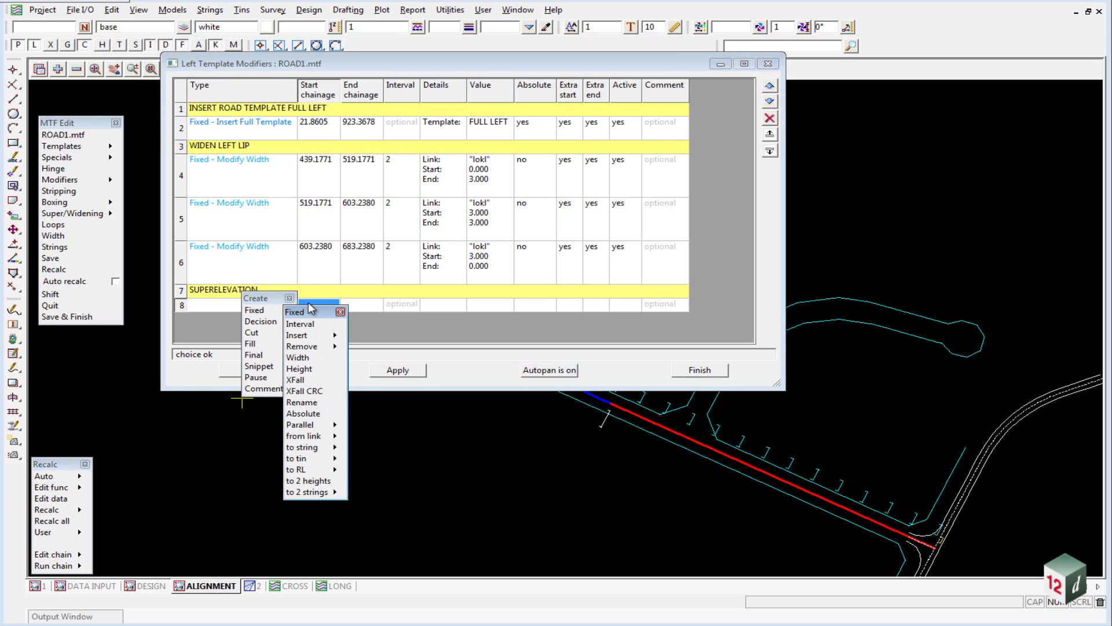
click(297, 381)
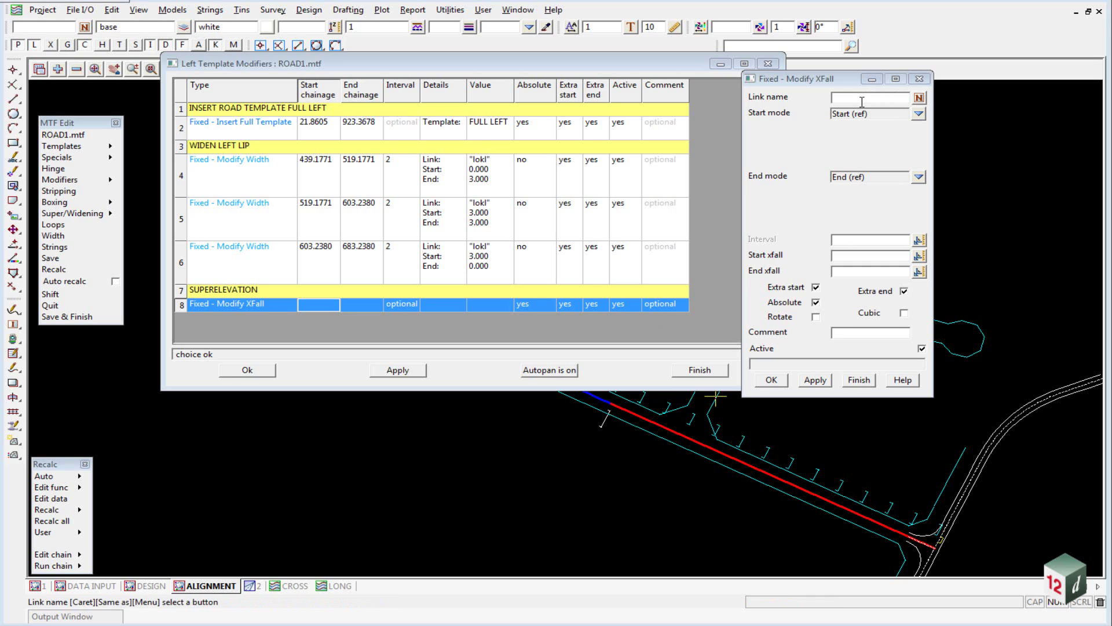
click(871, 78)
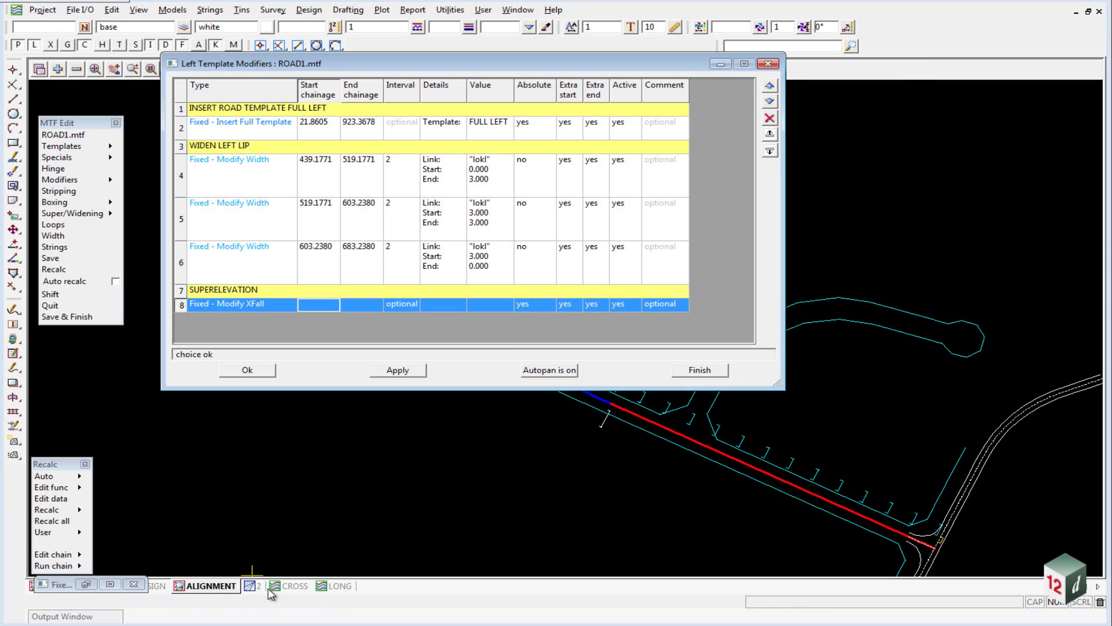
click(157, 586)
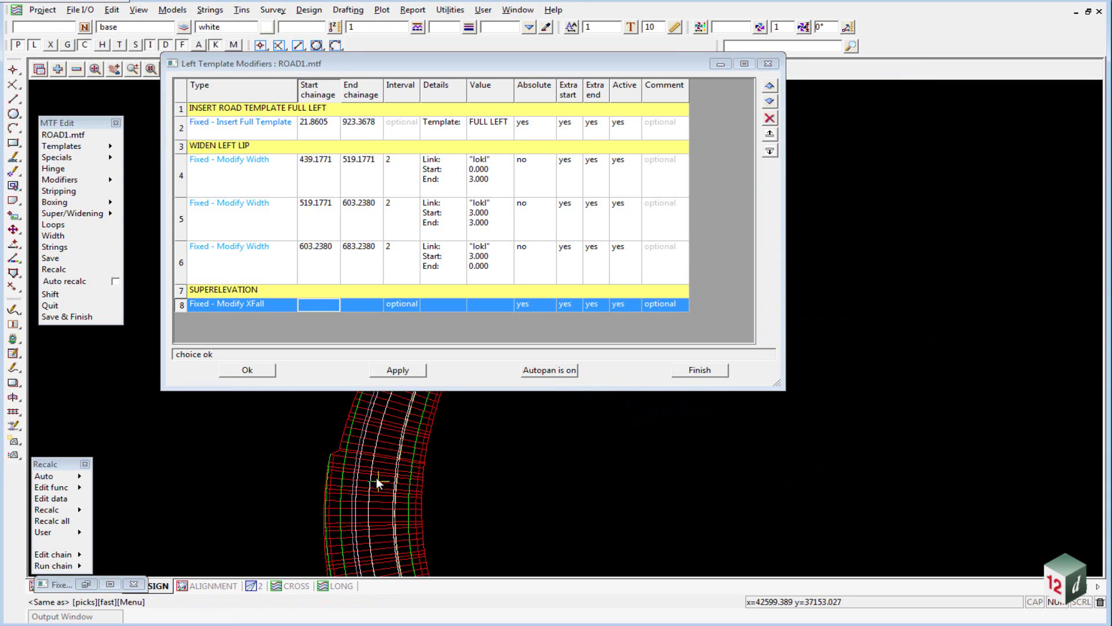
scroll(409, 459, up, 5)
click(328, 422)
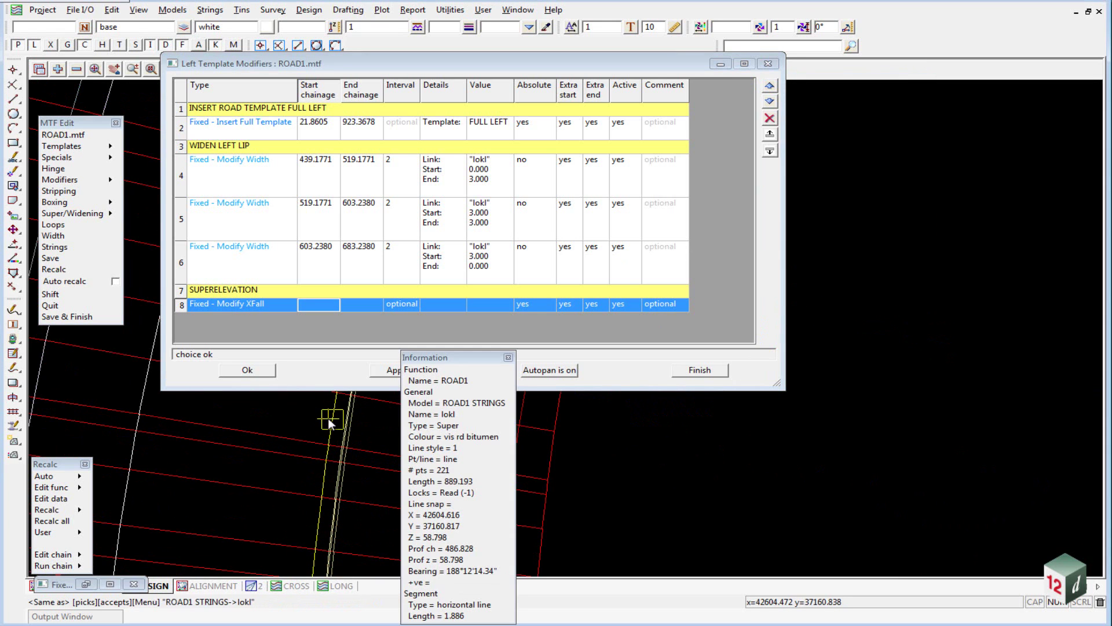
middle_click(328, 422)
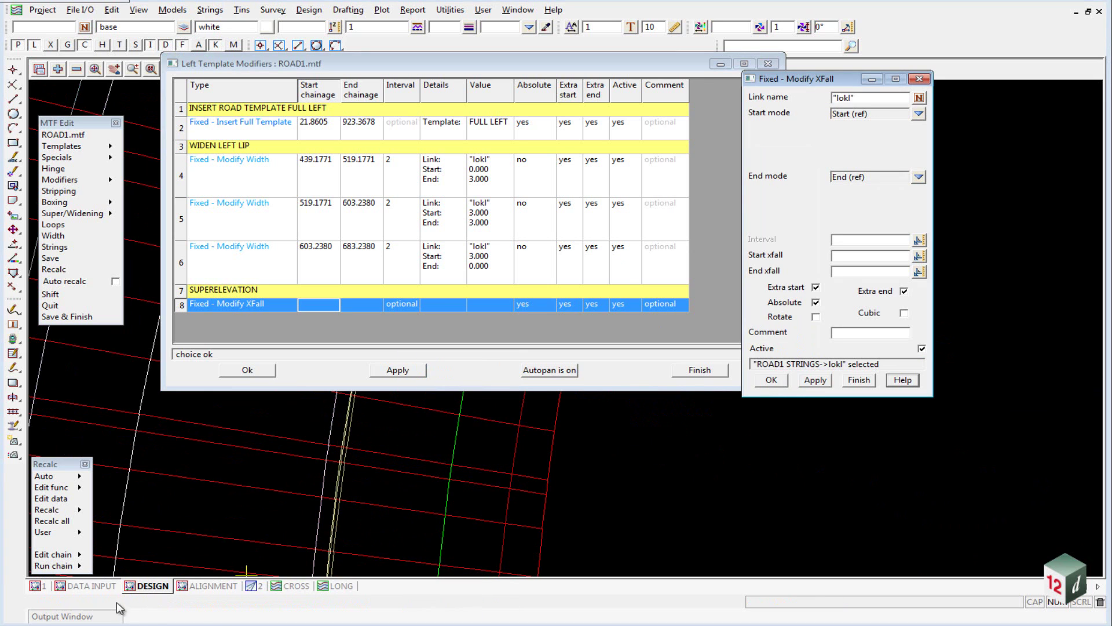
Set the crossfall modifier's start mode to Typed and pick start chainage 439.1771 at the ROAD1 alignment's TS point.
click(207, 586)
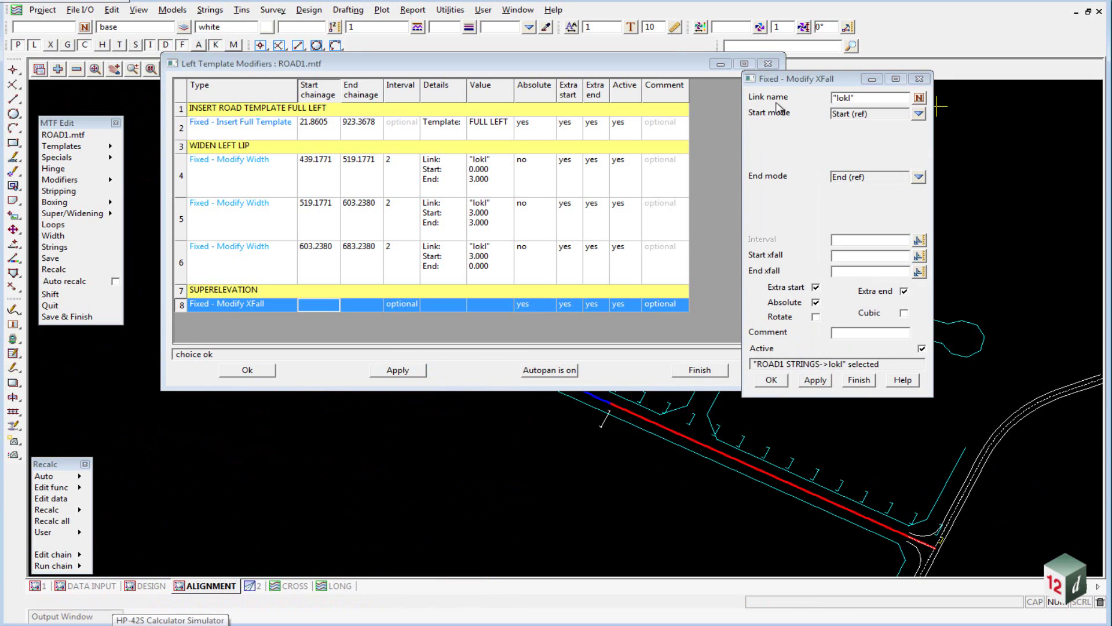
click(918, 114)
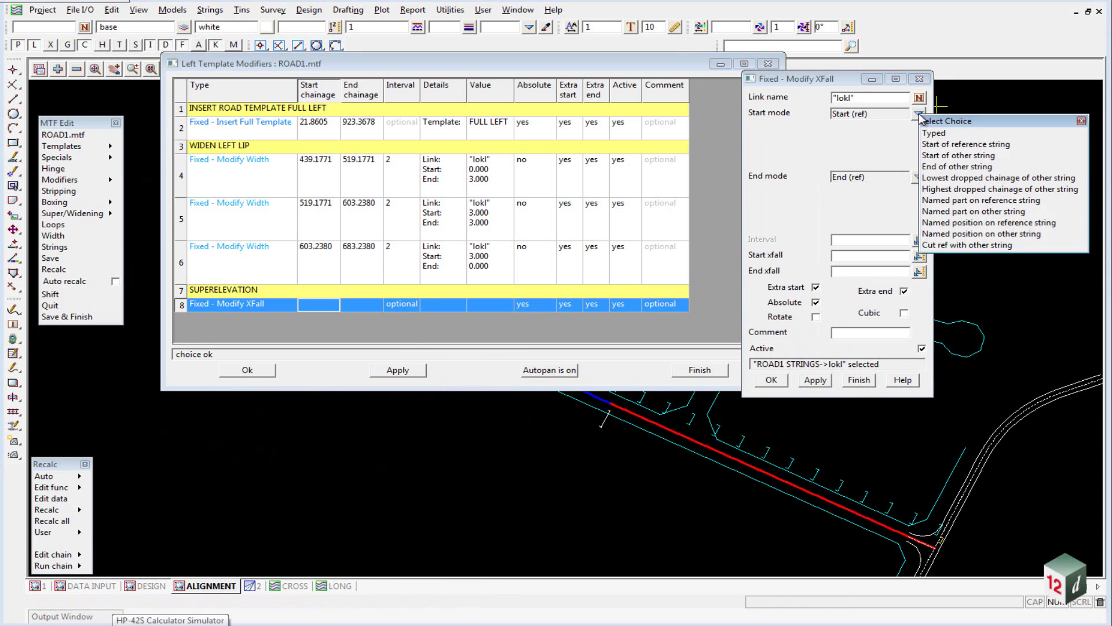
click(928, 129)
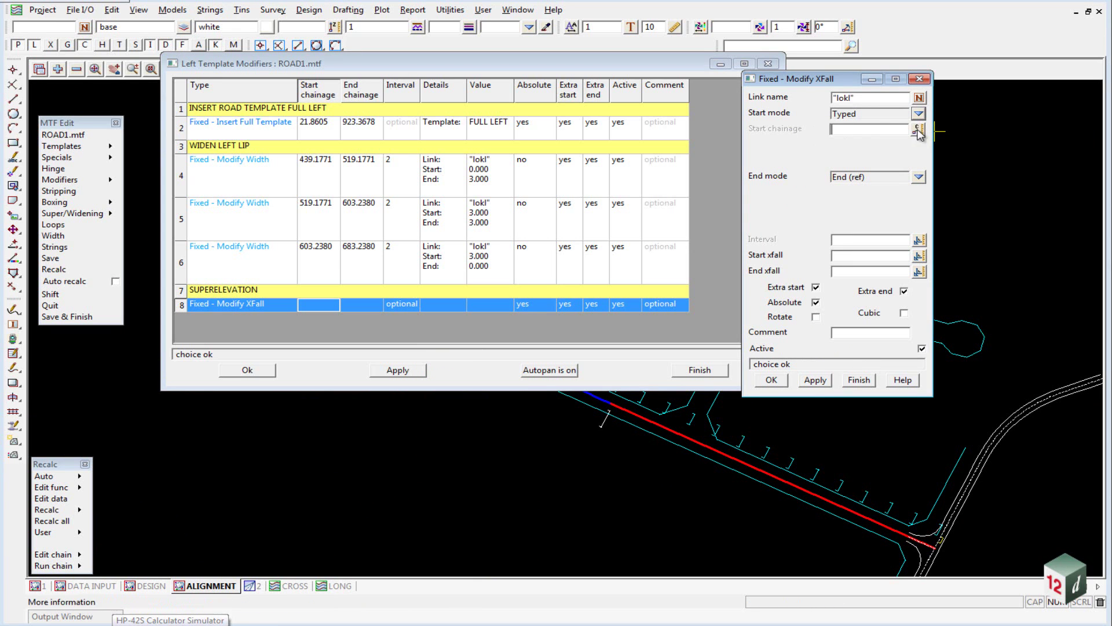
drag(519, 65, 381, 532)
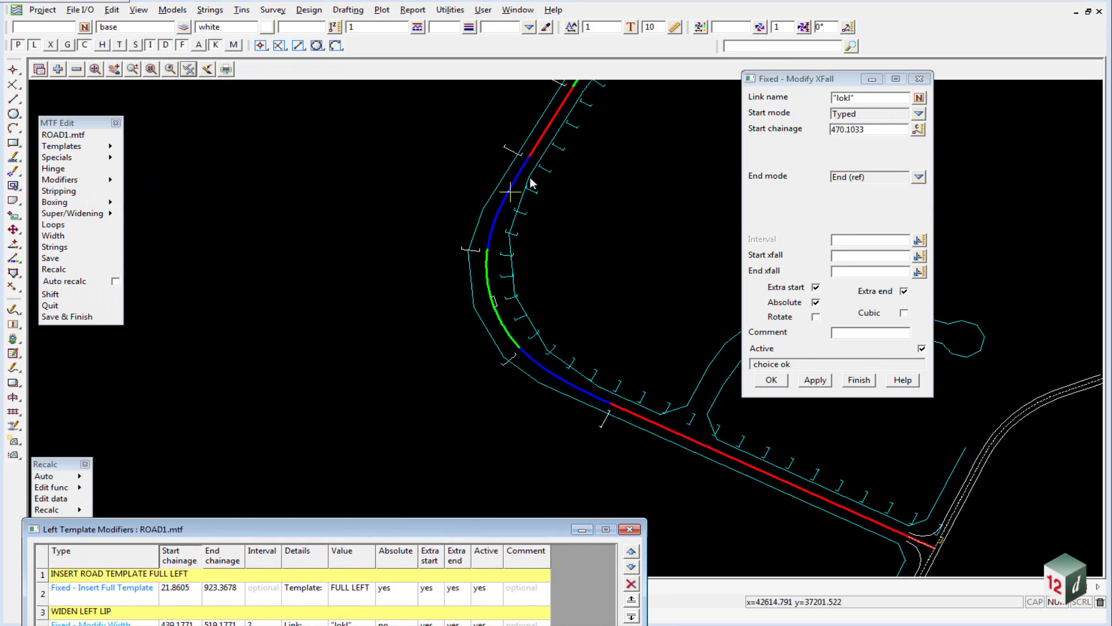
scroll(530, 162, up, 3)
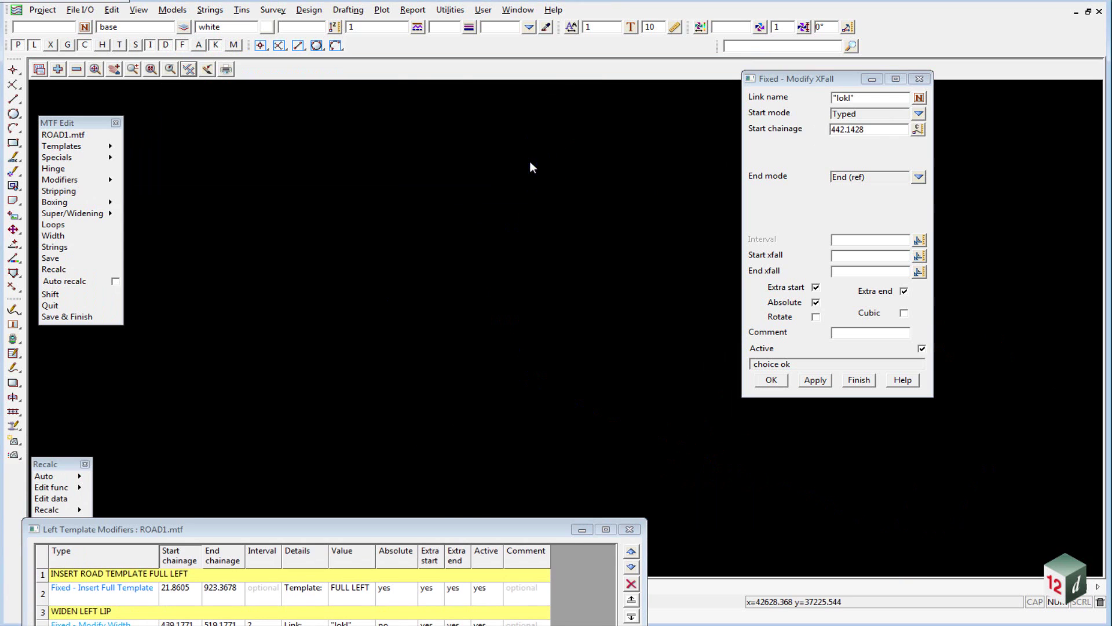
click(538, 141)
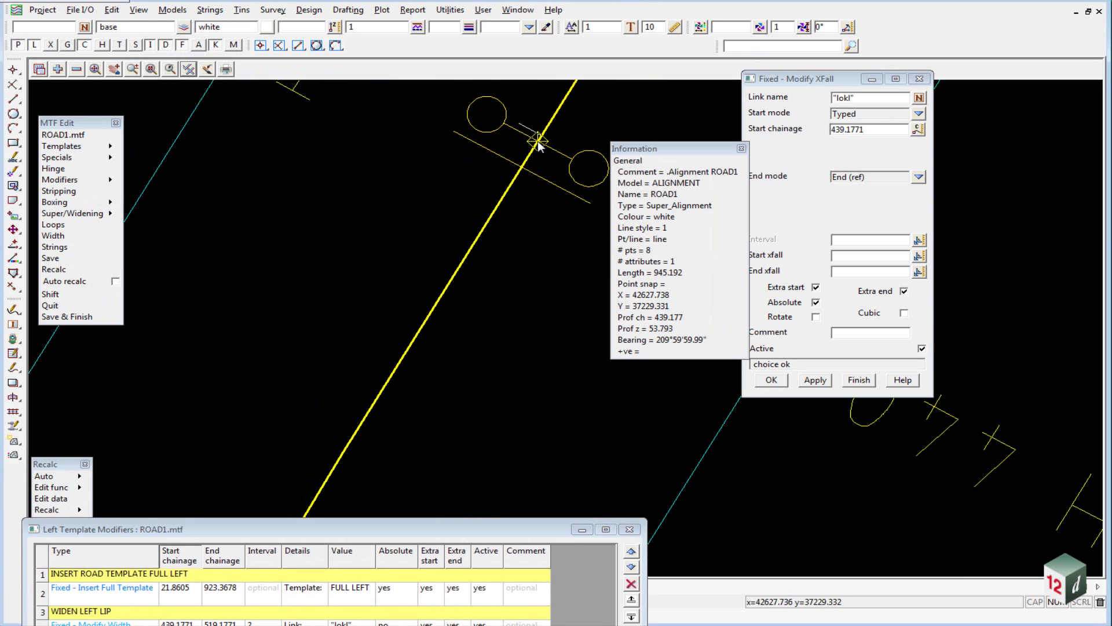
middle_click(538, 141)
Add 40 to the crossfall modifier's start chainage so it starts at 479.1771, midway along the transition.
scroll(565, 133, down, 3)
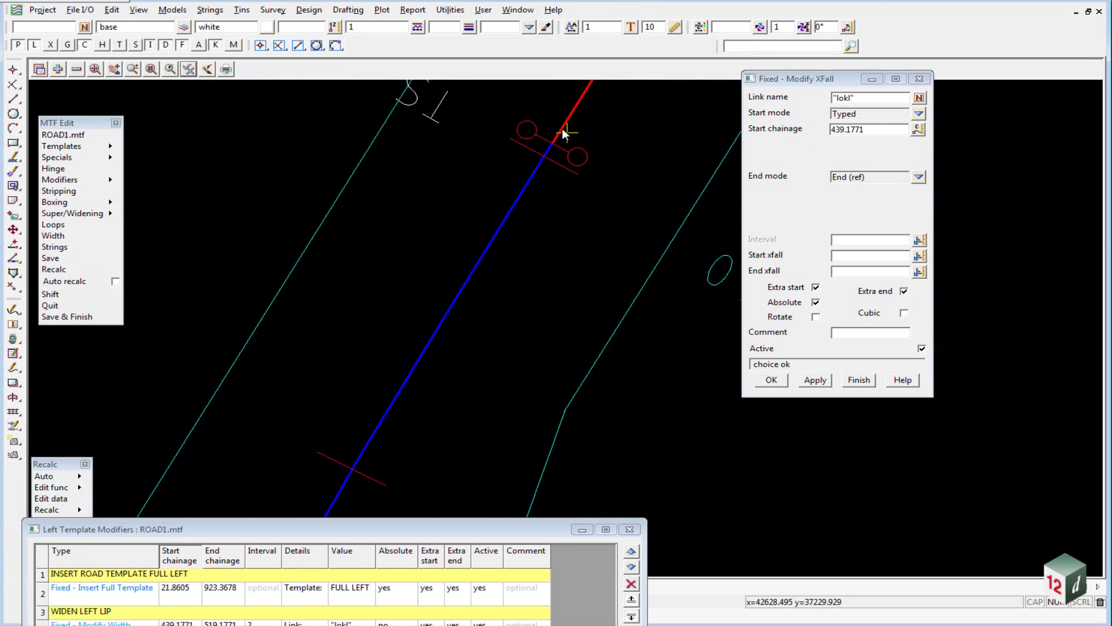
scroll(547, 120, down, 2)
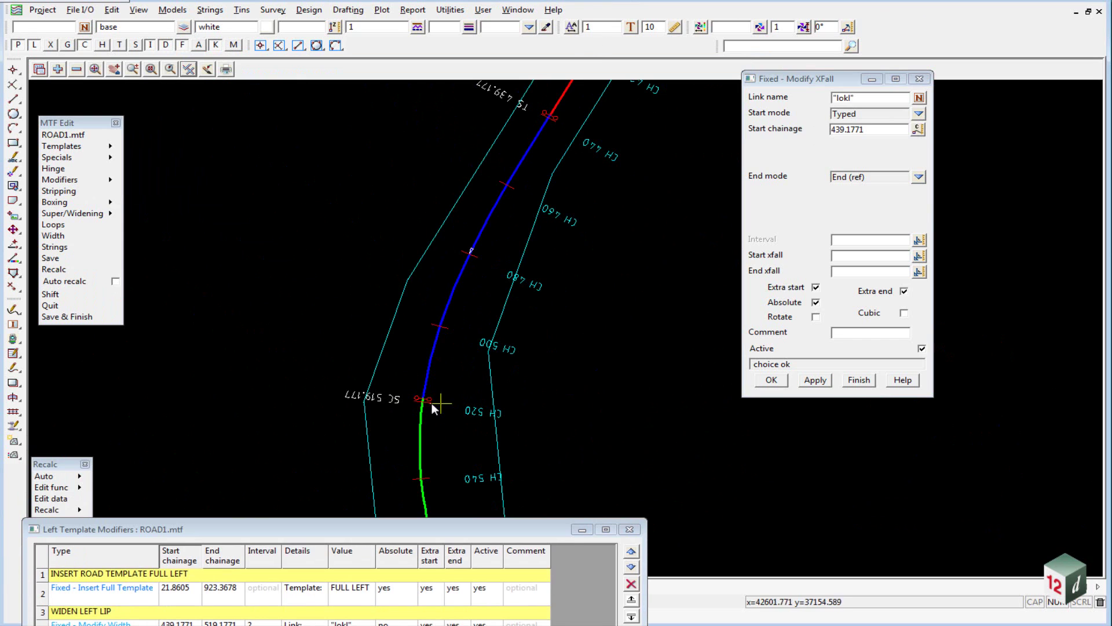
mouse_move(421, 400)
mouse_move(487, 235)
click(879, 128)
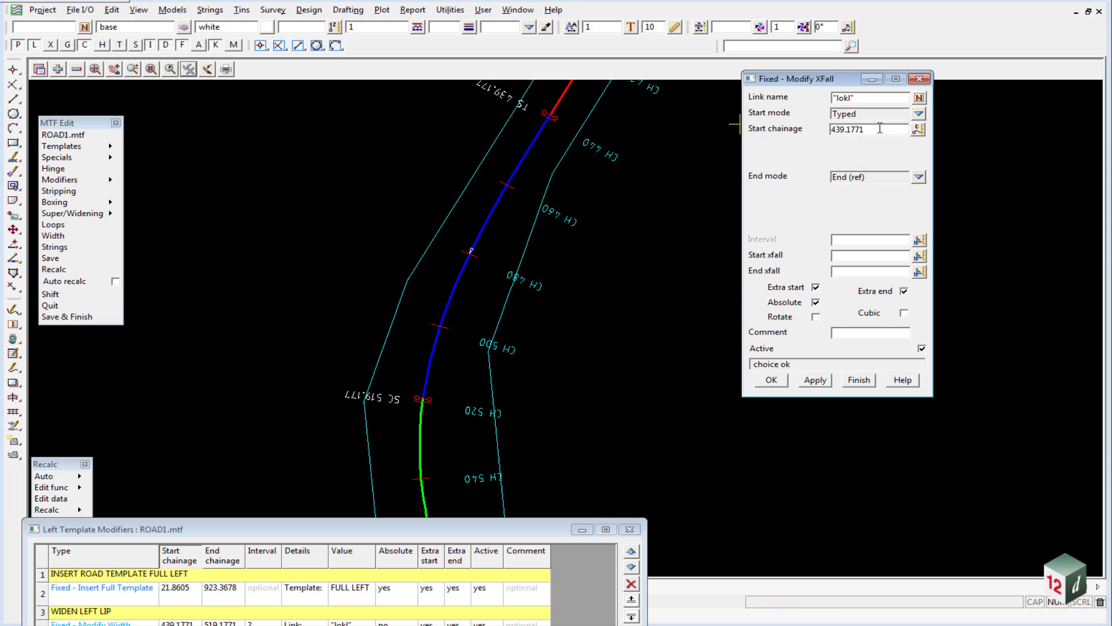
text(+40)
key(Return)
Set the crossfall modifier's end mode to Typed and pick end chainage 519.1771 at the ROAD1 alignment's SC point.
click(918, 176)
click(929, 199)
click(918, 195)
click(422, 398)
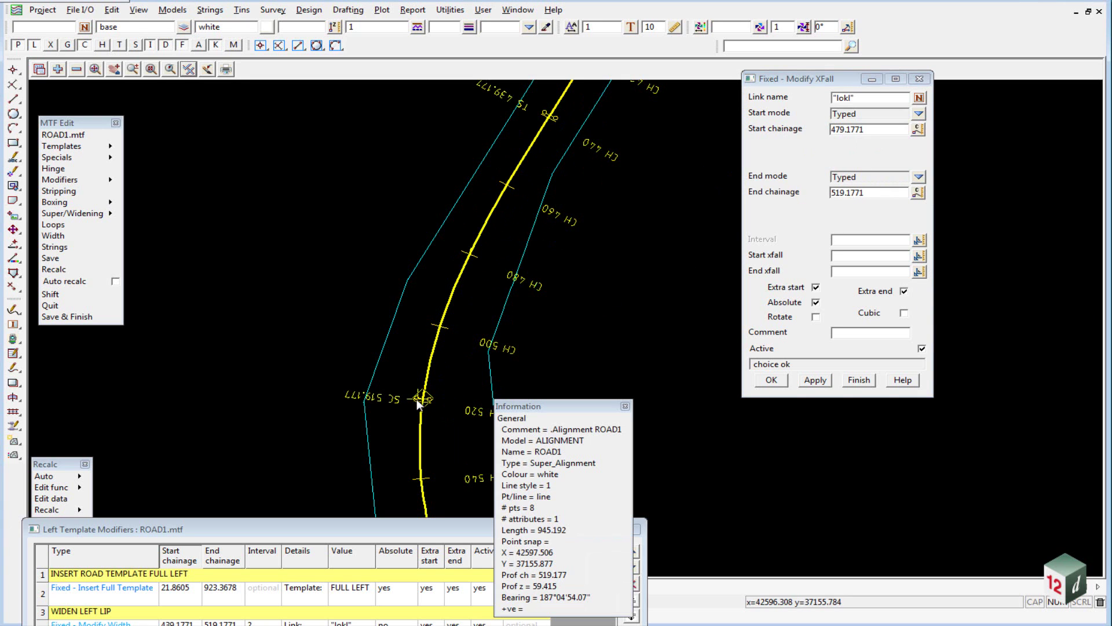
scroll(420, 404, up, 2)
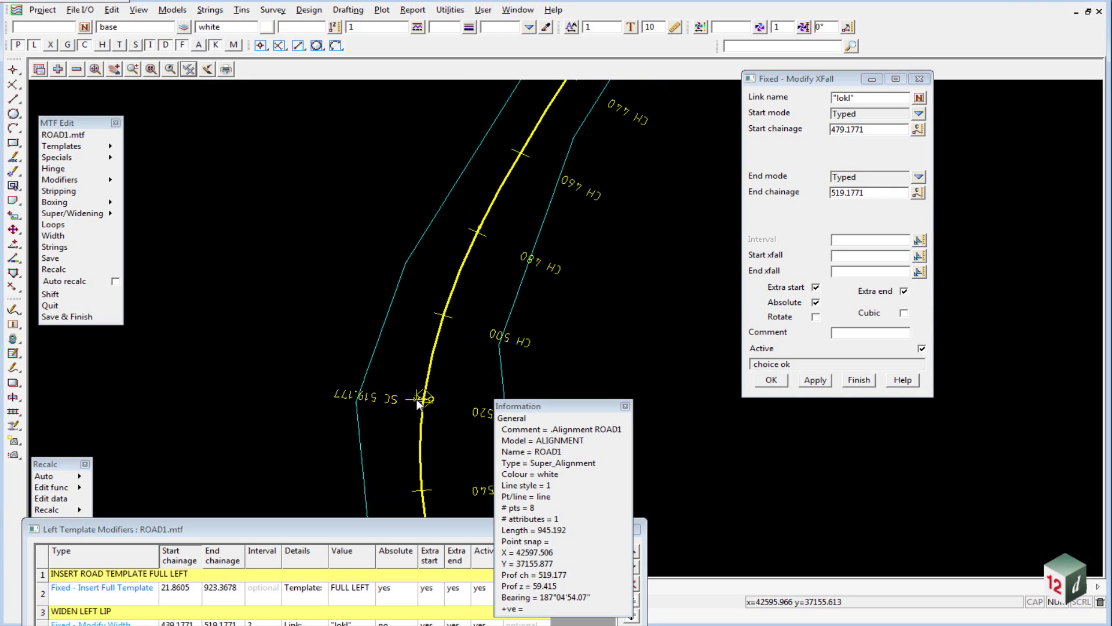
scroll(419, 404, down, 1)
middle_click(419, 403)
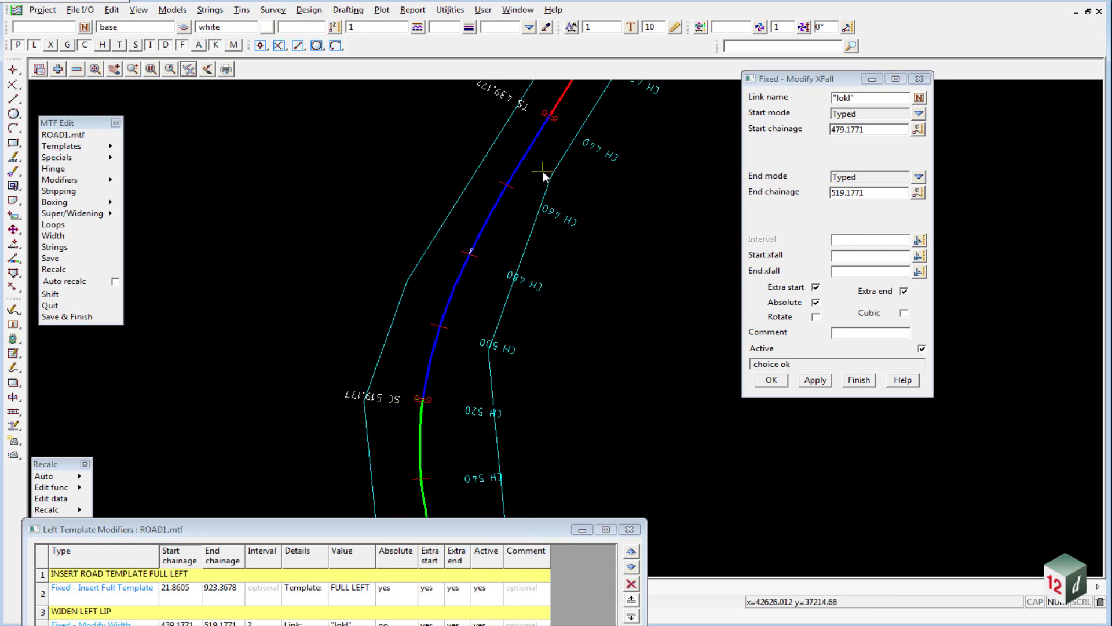
Set the row 8 modifier's start crossfall to -3 and end crossfall to -6, and accept it.
click(863, 259)
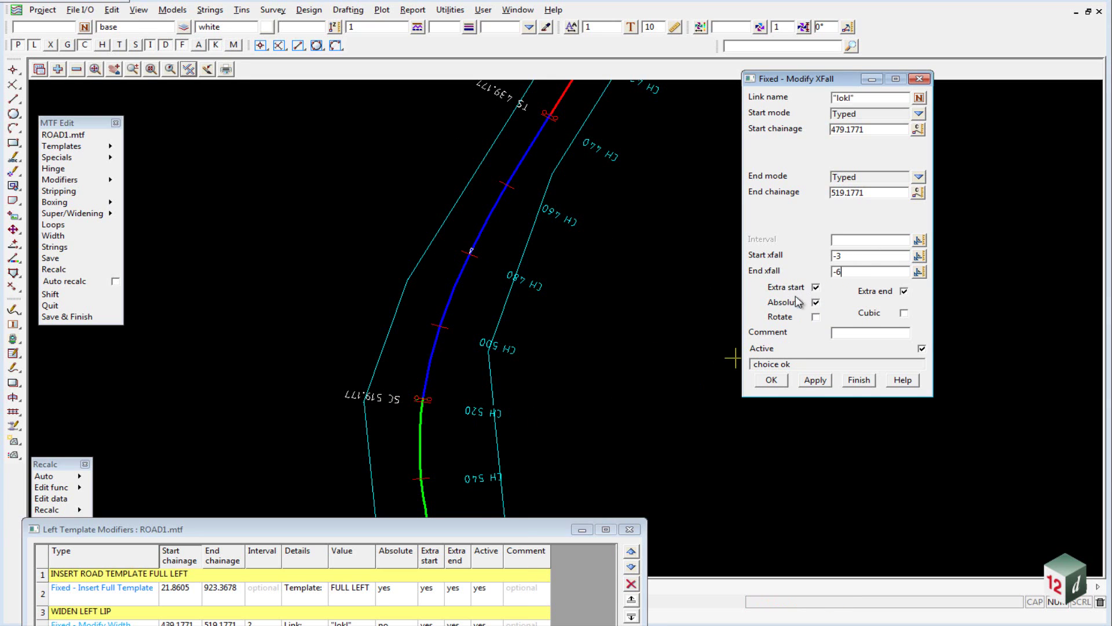
click(774, 380)
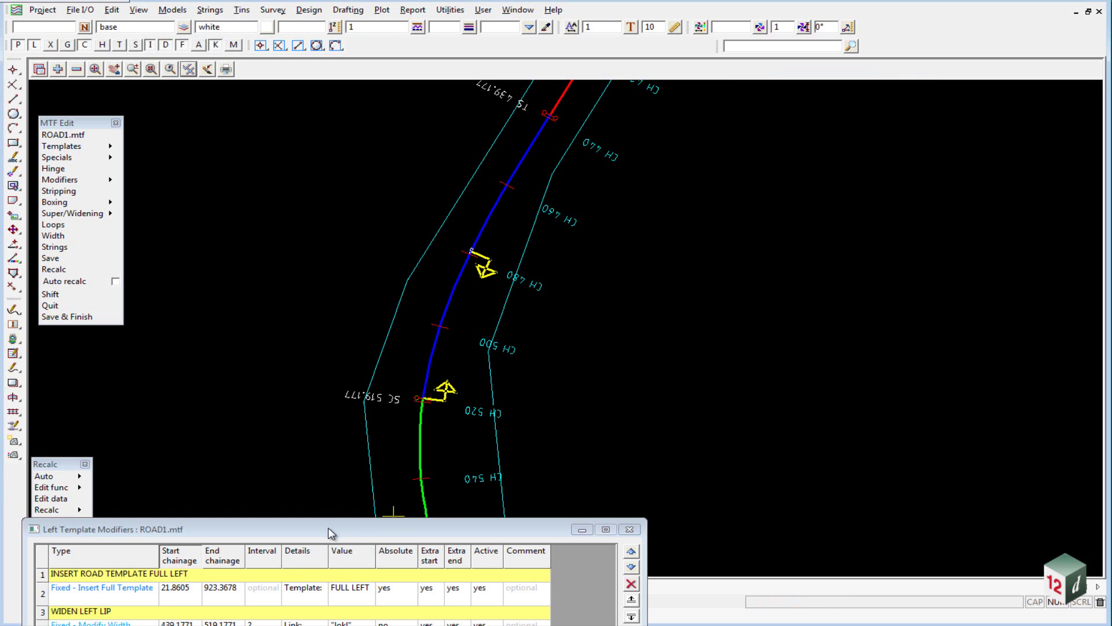
Move and enlarge the left template modifiers table, and copy the row 8 crossfall modifier into a new row 9.
drag(333, 531, 834, 23)
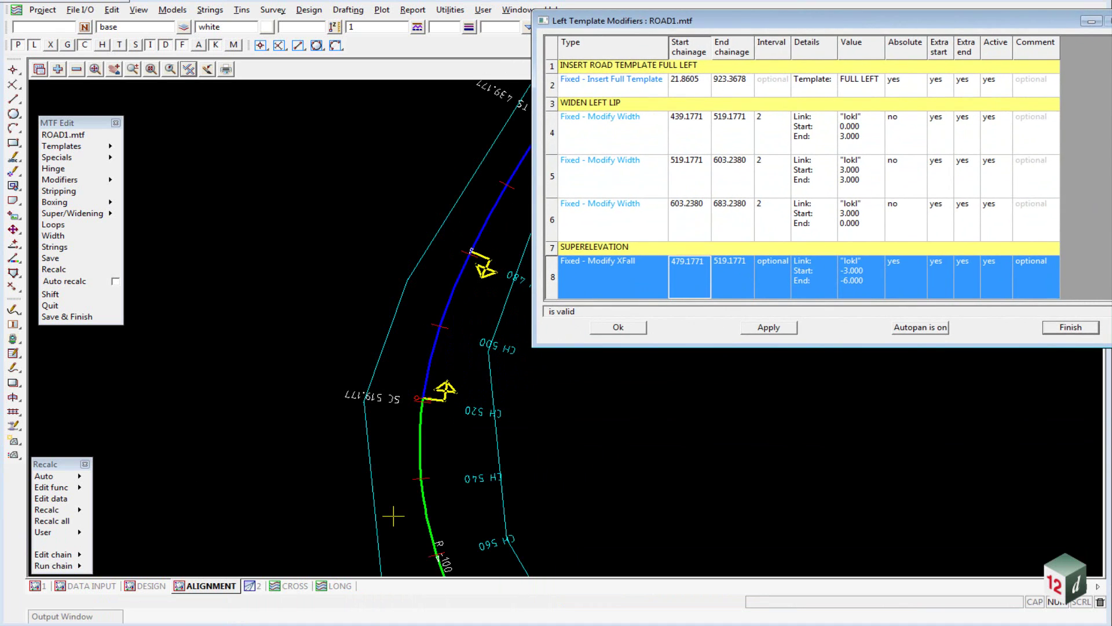
drag(1018, 346, 990, 489)
drag(1111, 323, 1102, 323)
right_click(551, 272)
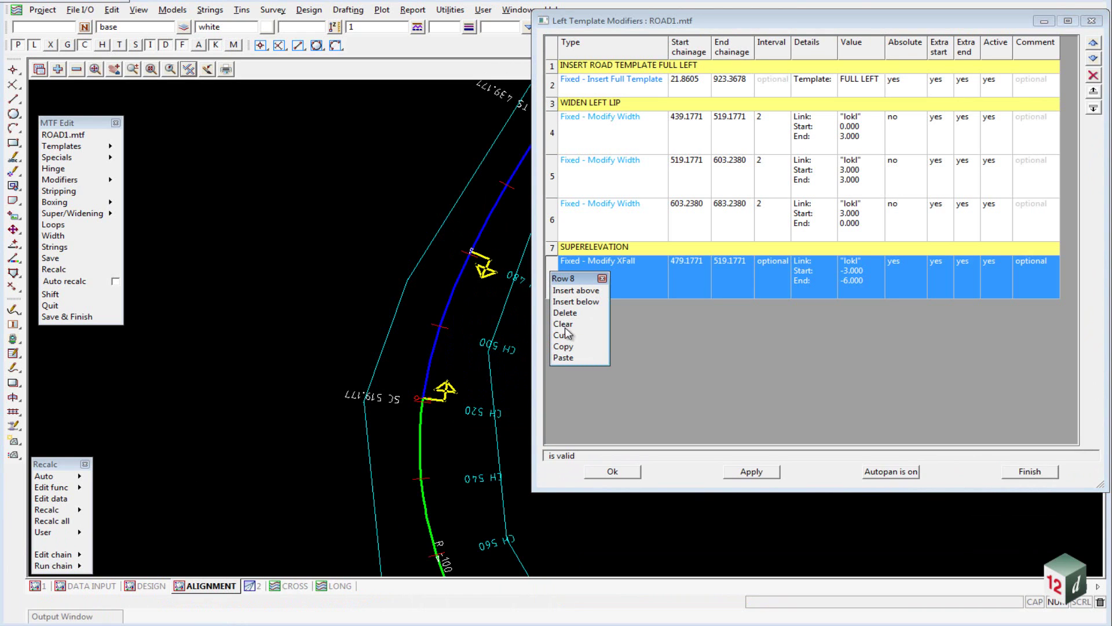
click(563, 346)
click(1099, 108)
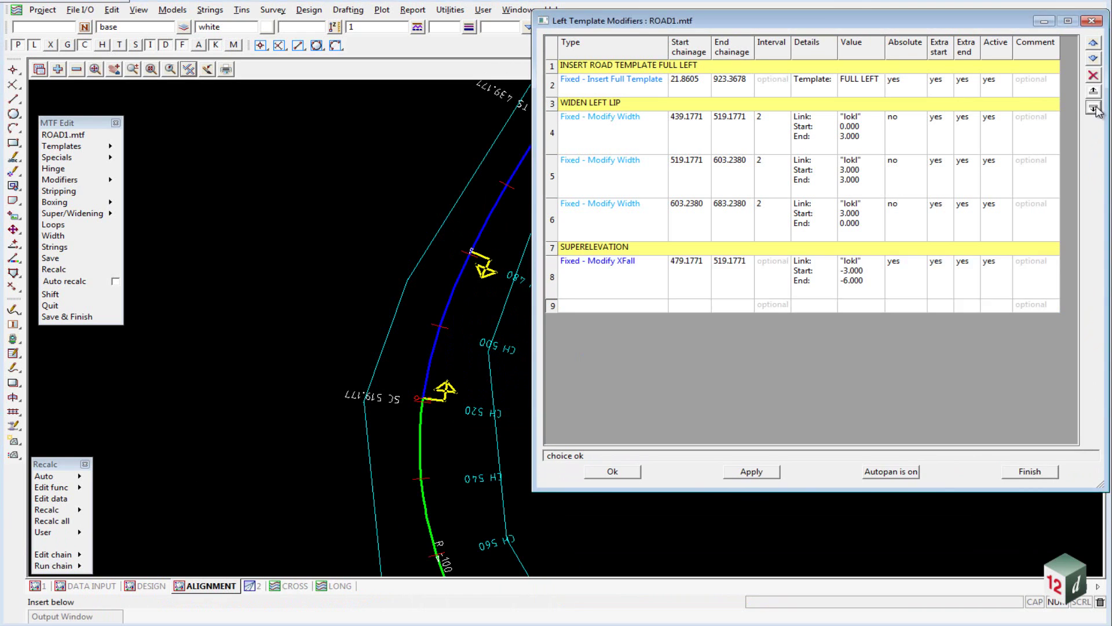
right_click(564, 309)
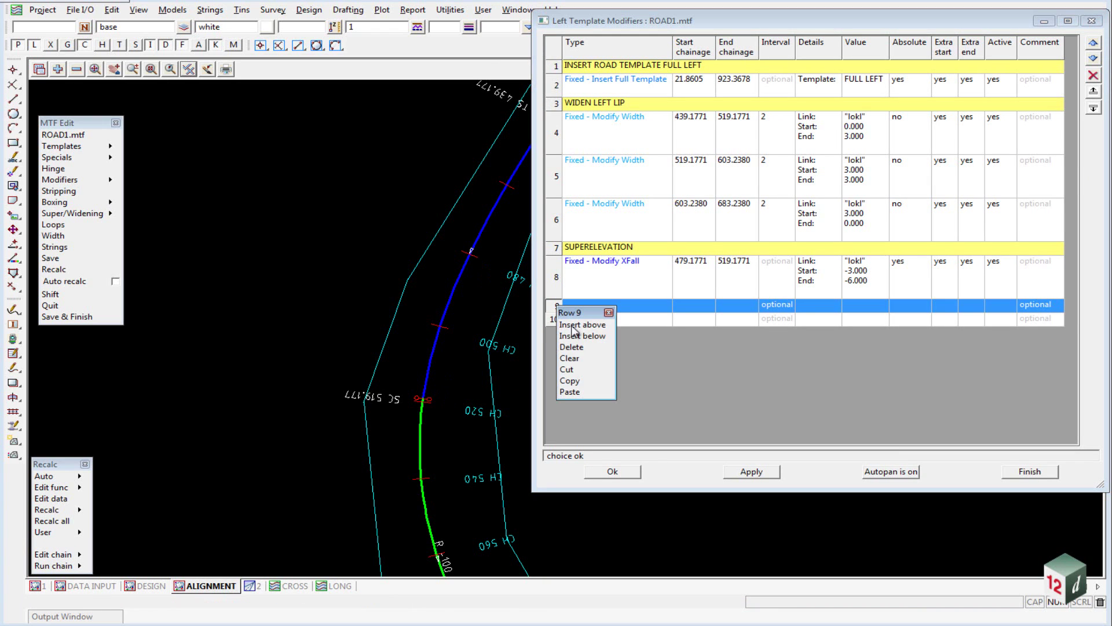
click(570, 391)
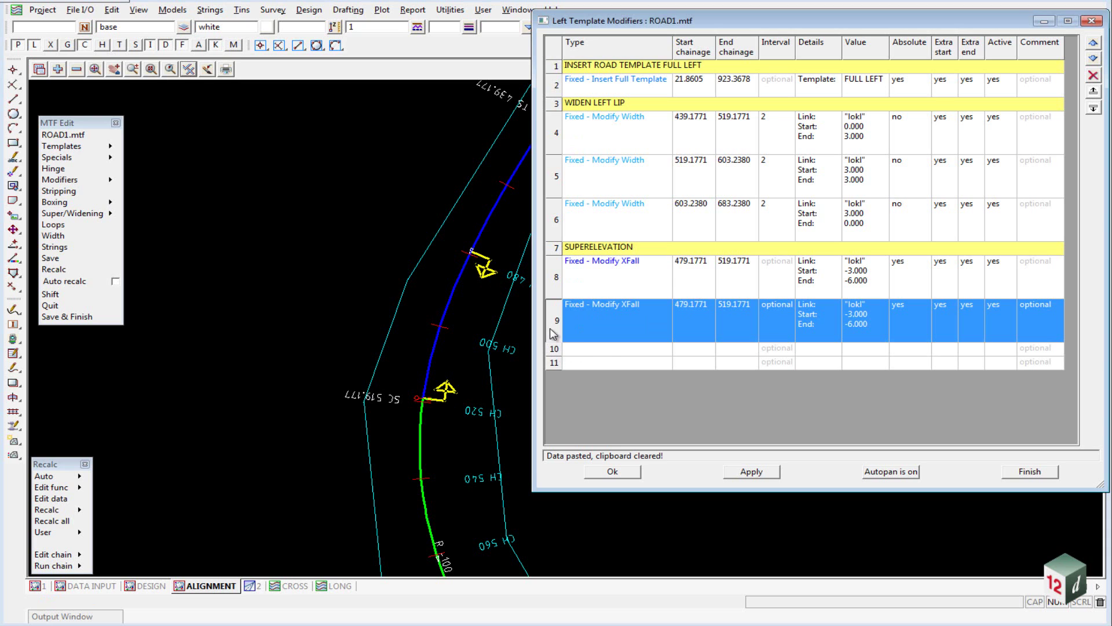
Copy the row 9 crossfall modifier into row 10.
right_click(555, 322)
click(565, 397)
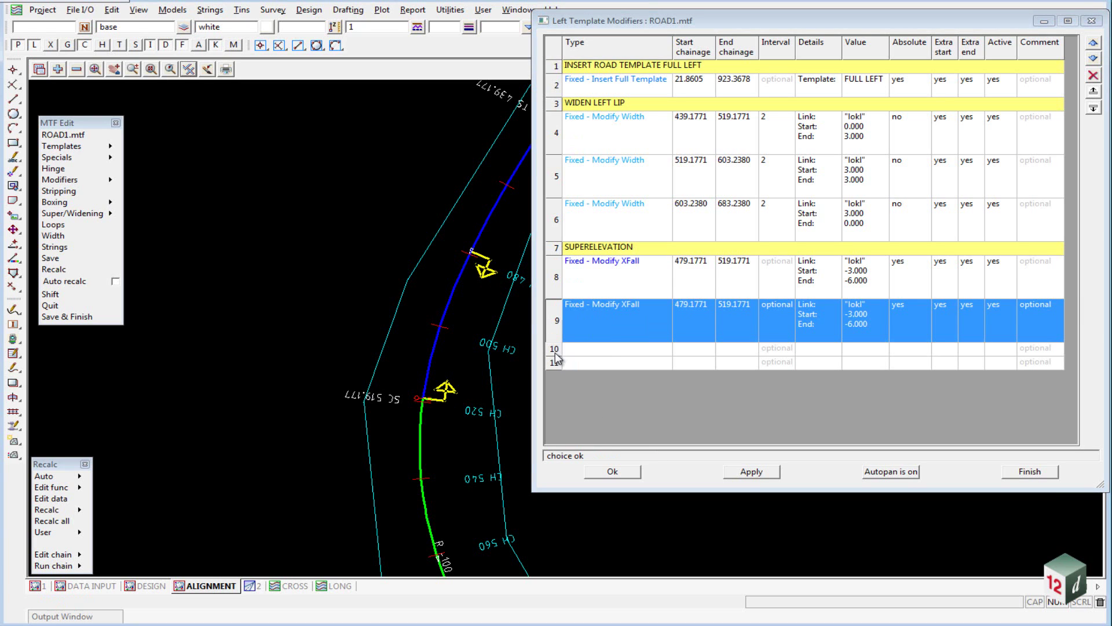
right_click(556, 349)
click(569, 440)
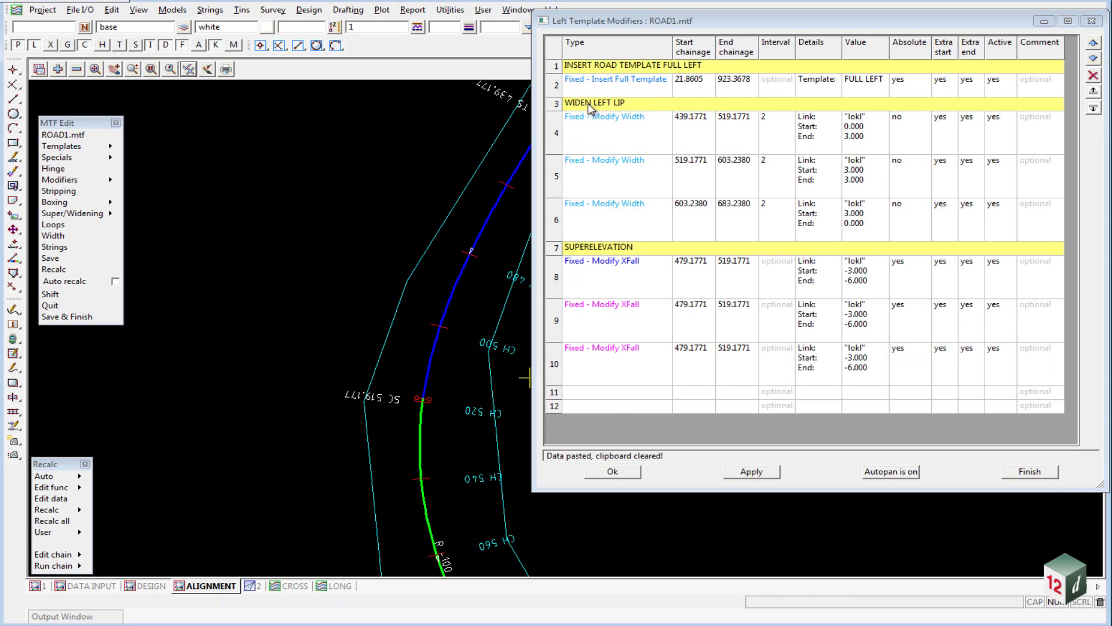
Set the row 9 crossfall modifier's chainages to 519.1771 at the SC point and 603.238 at the CS point.
click(592, 310)
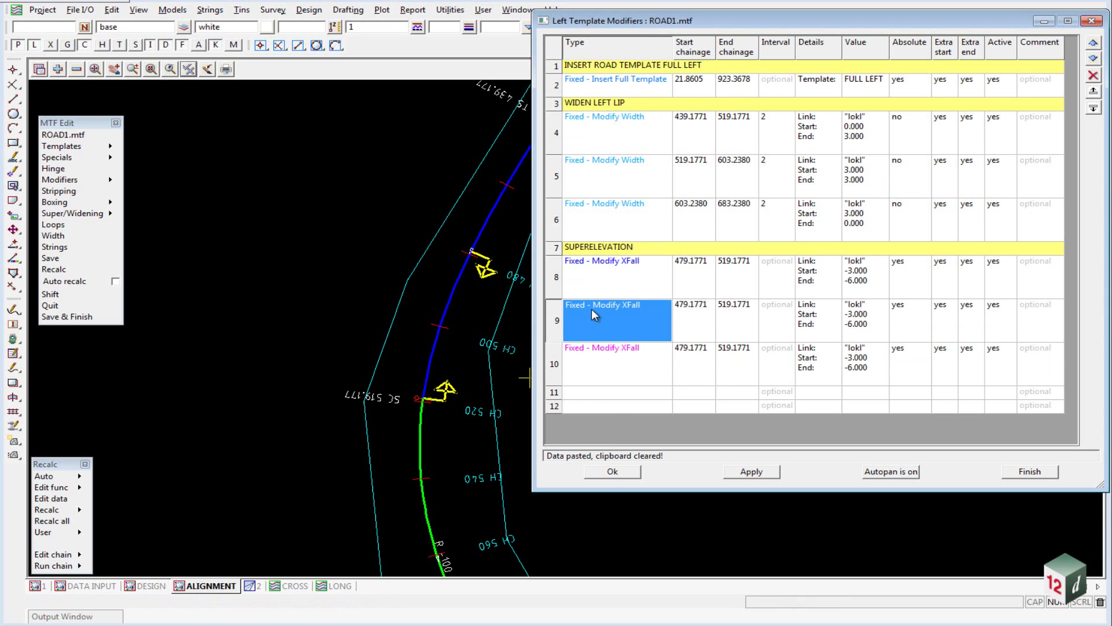
double_click(591, 310)
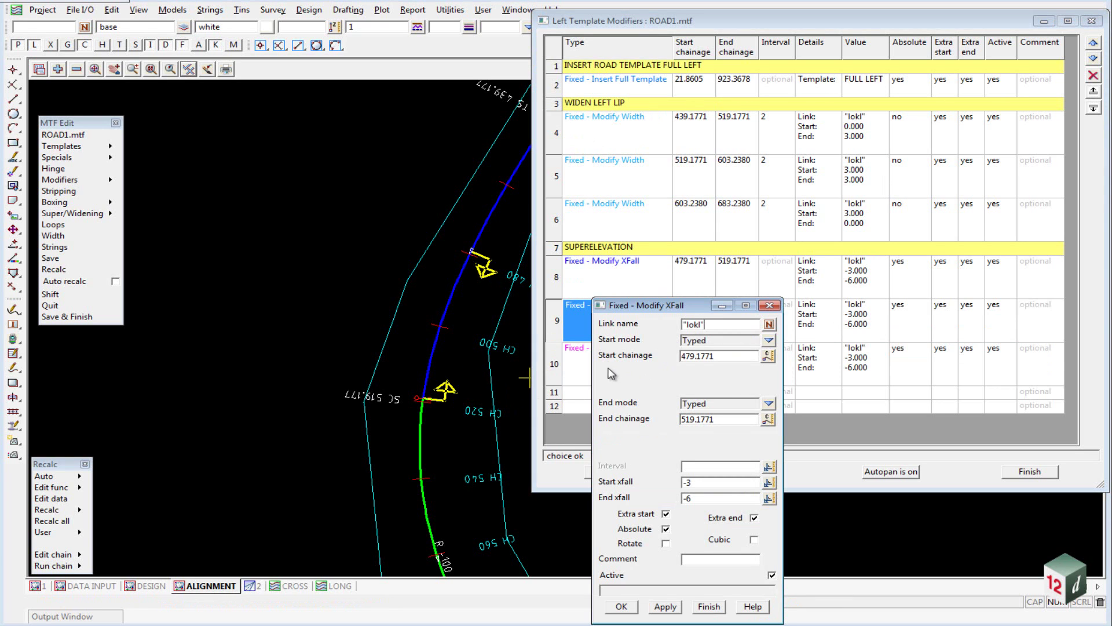
click(768, 356)
click(421, 404)
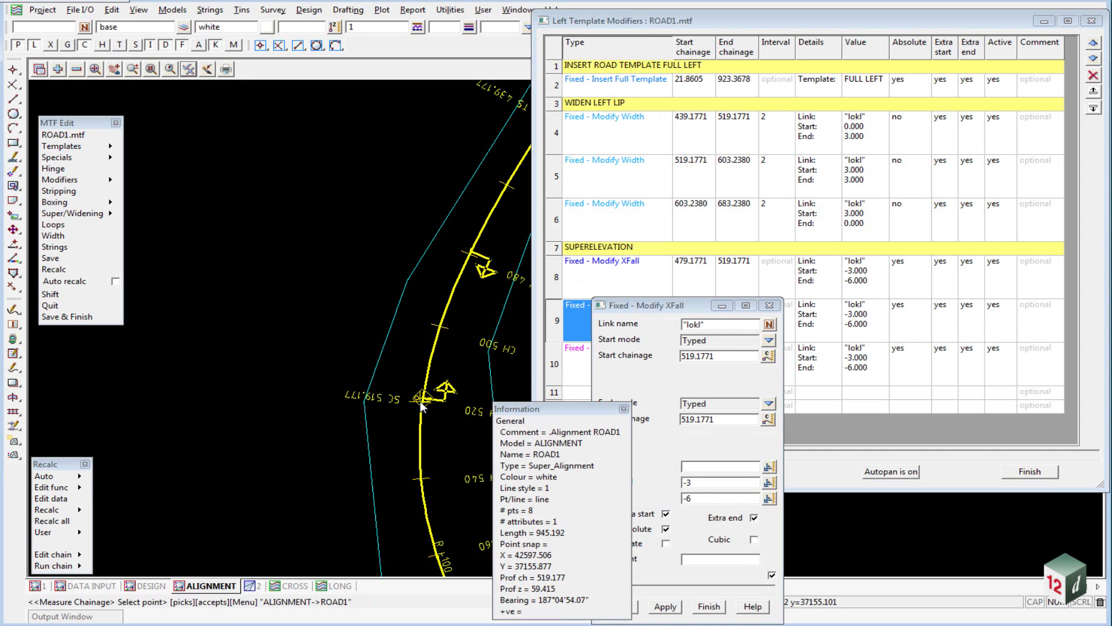
scroll(357, 277, up, 5)
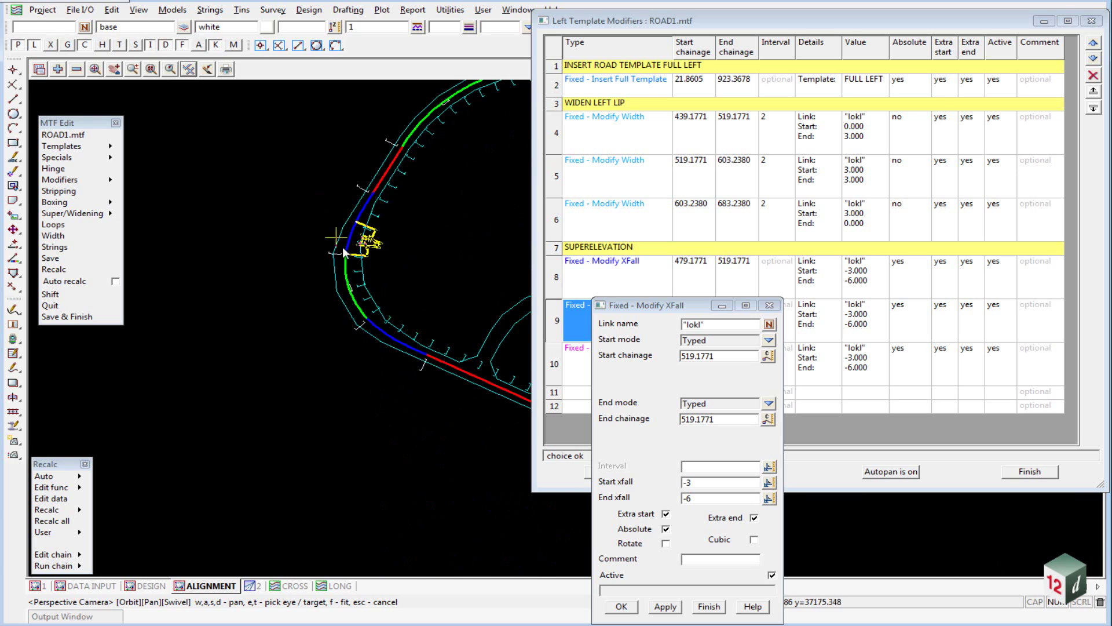
click(768, 419)
click(342, 302)
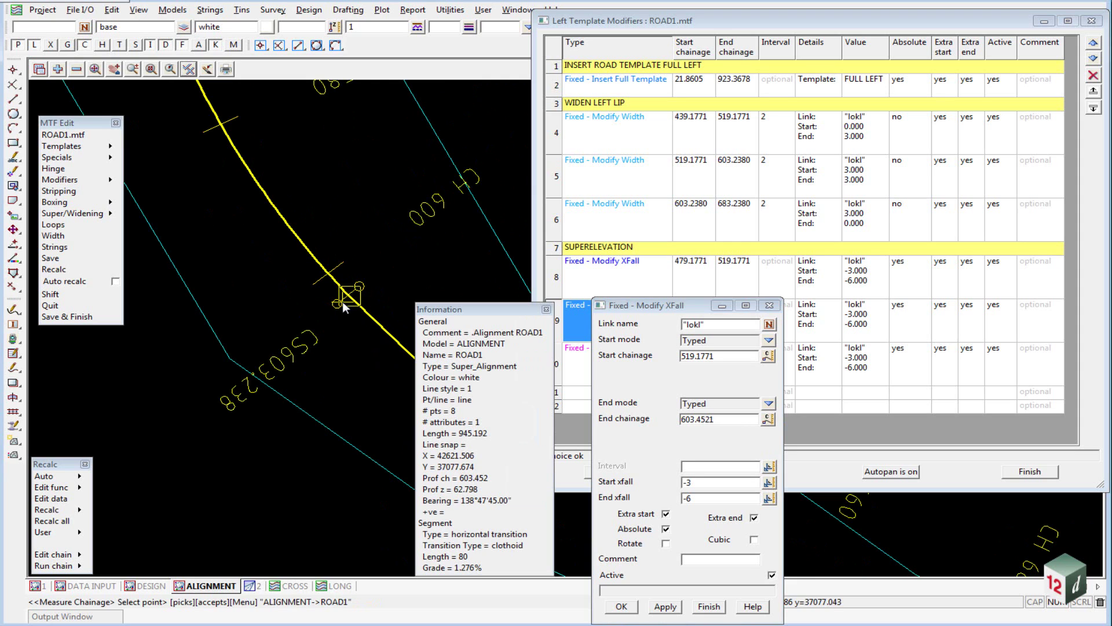
click(339, 307)
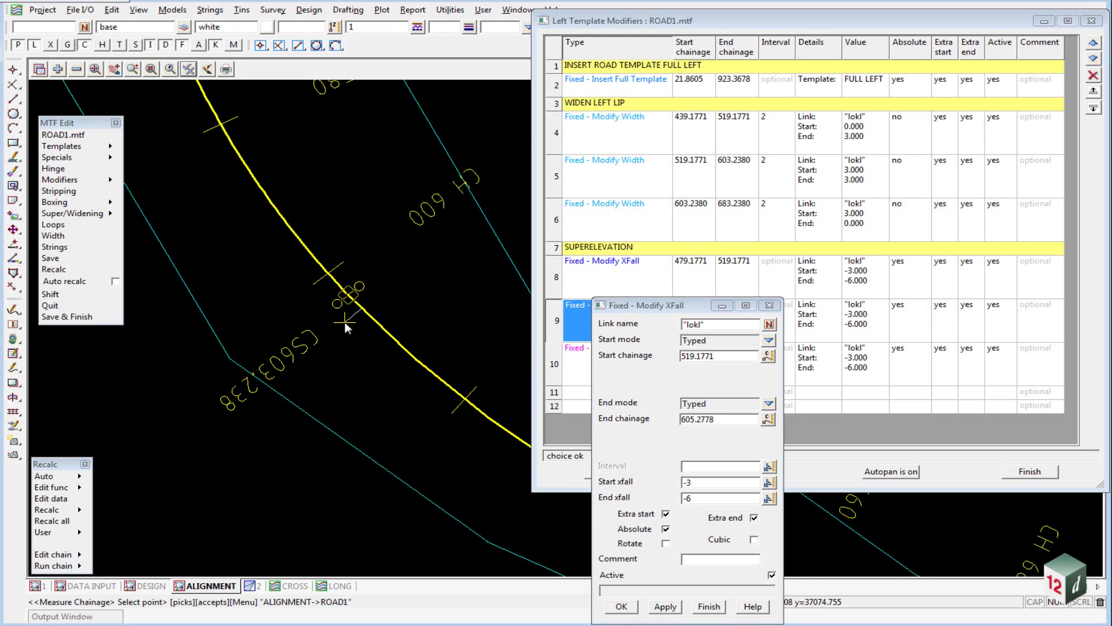
click(345, 322)
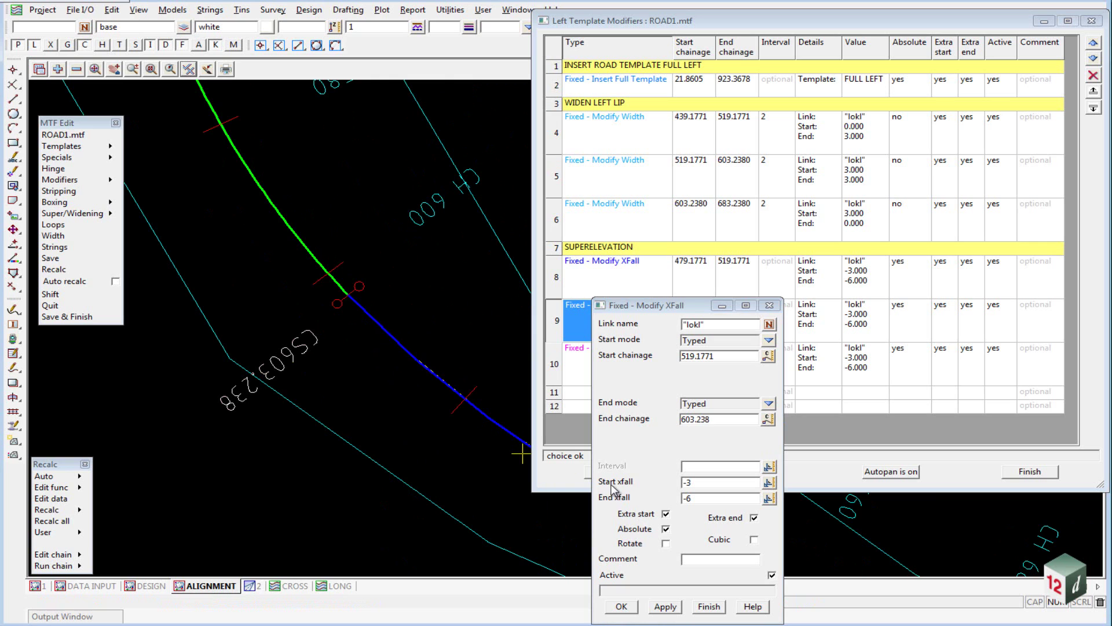
Set the row 9 modifier's start crossfall to -6 and accept it.
click(707, 482)
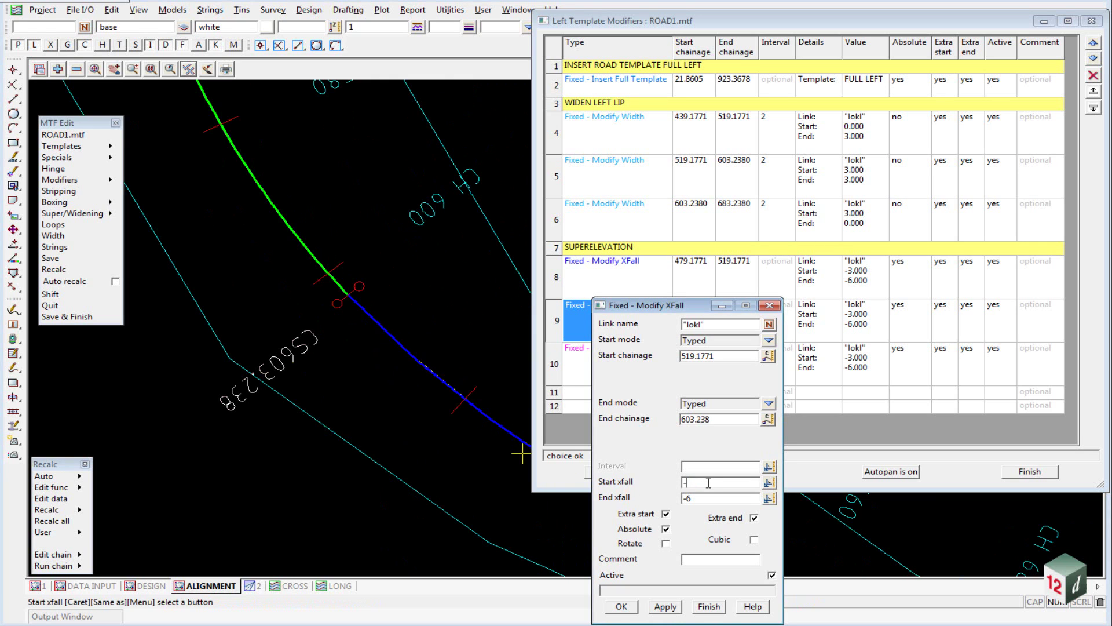
text(6)
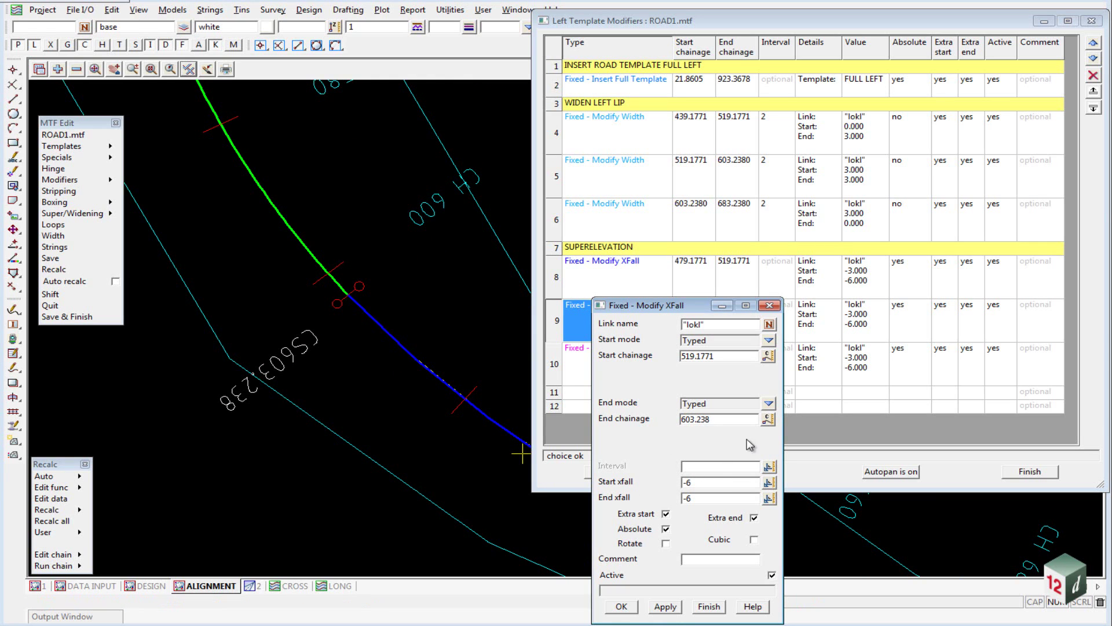
click(621, 605)
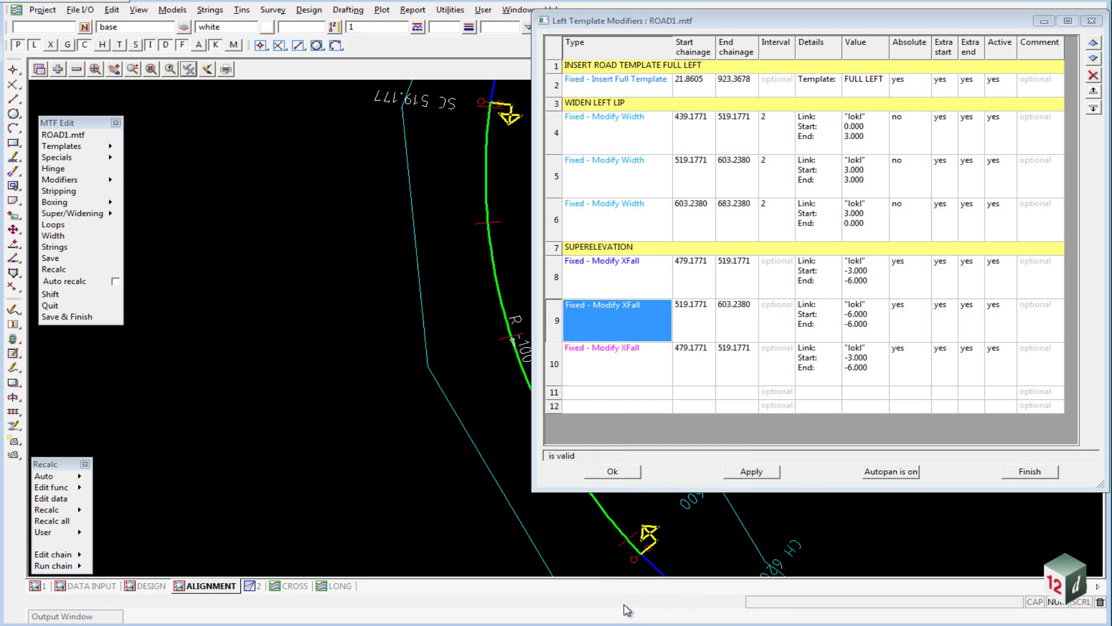
Open the row 10 crossfall modifier and pick start chainage 603.238 at the ROAD1 alignment's CS point.
double_click(585, 369)
click(757, 356)
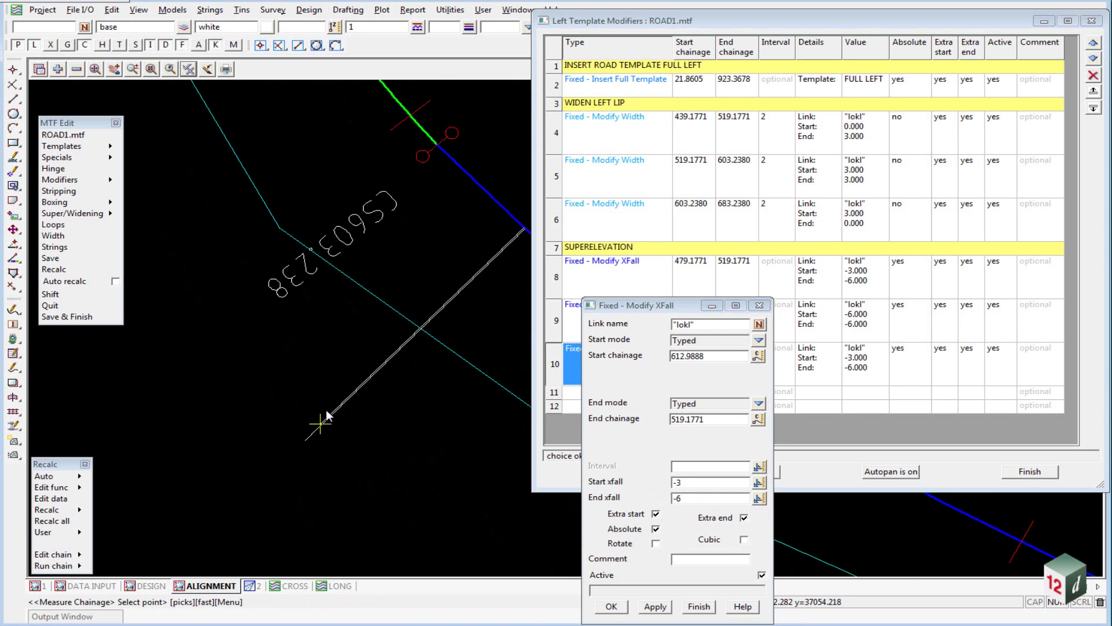
scroll(391, 325, down, 2)
scroll(324, 278, up, 3)
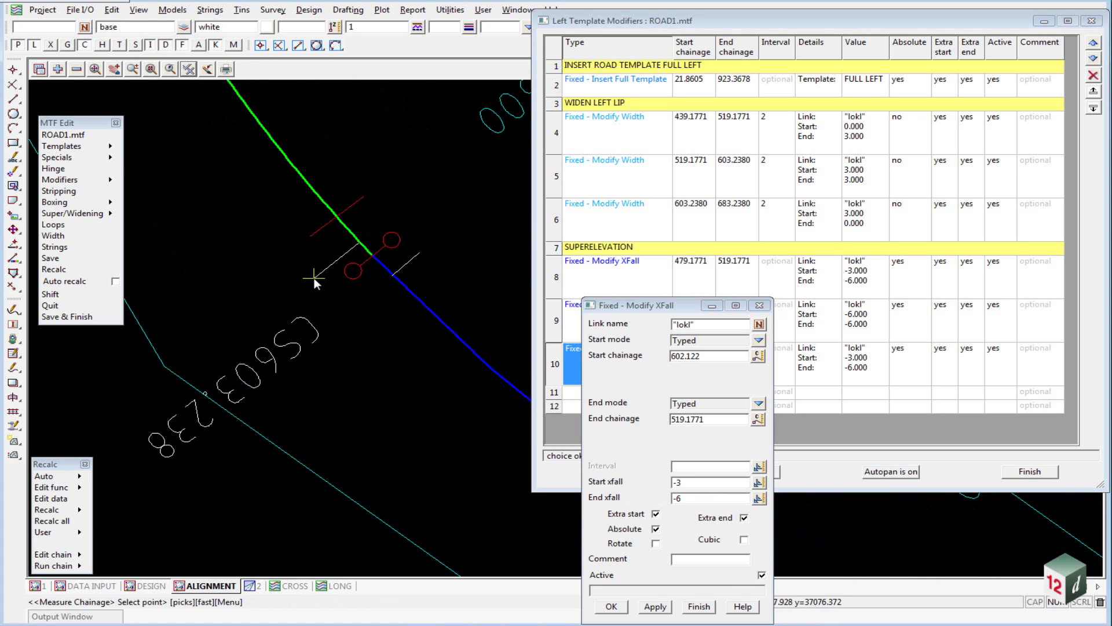
click(366, 260)
middle_click(370, 257)
Pick the row 10 modifier's end chainage 683.238 at the ST point and subtract 40 to get 643.238.
click(759, 418)
scroll(432, 367, down, 2)
scroll(440, 412, up, 3)
scroll(280, 330, down, 2)
scroll(309, 342, up, 3)
click(327, 354)
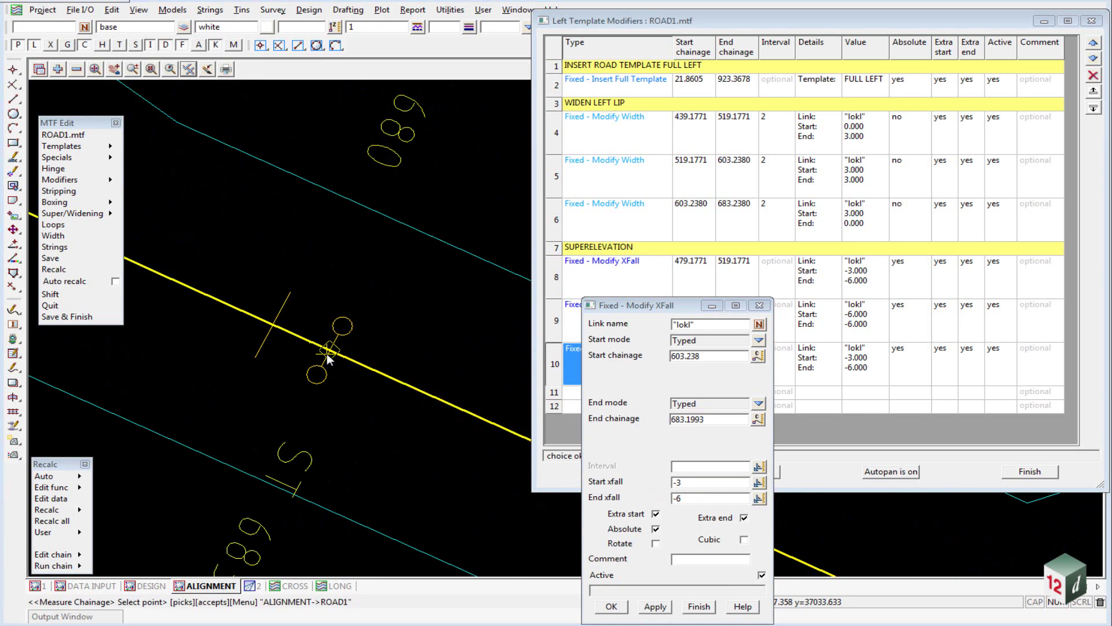
middle_click(326, 354)
scroll(500, 446, down, 3)
click(739, 419)
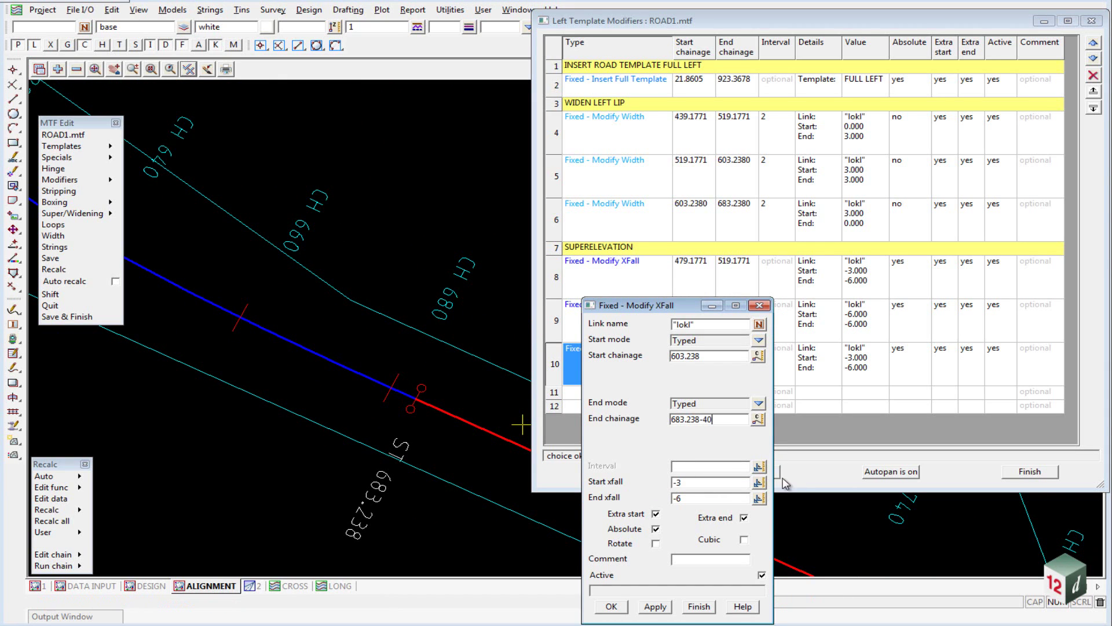
key(Tab)
Set the row 10 modifier's start crossfall to -6 and end crossfall to -3, and accept it.
click(689, 482)
text(-6)
click(688, 499)
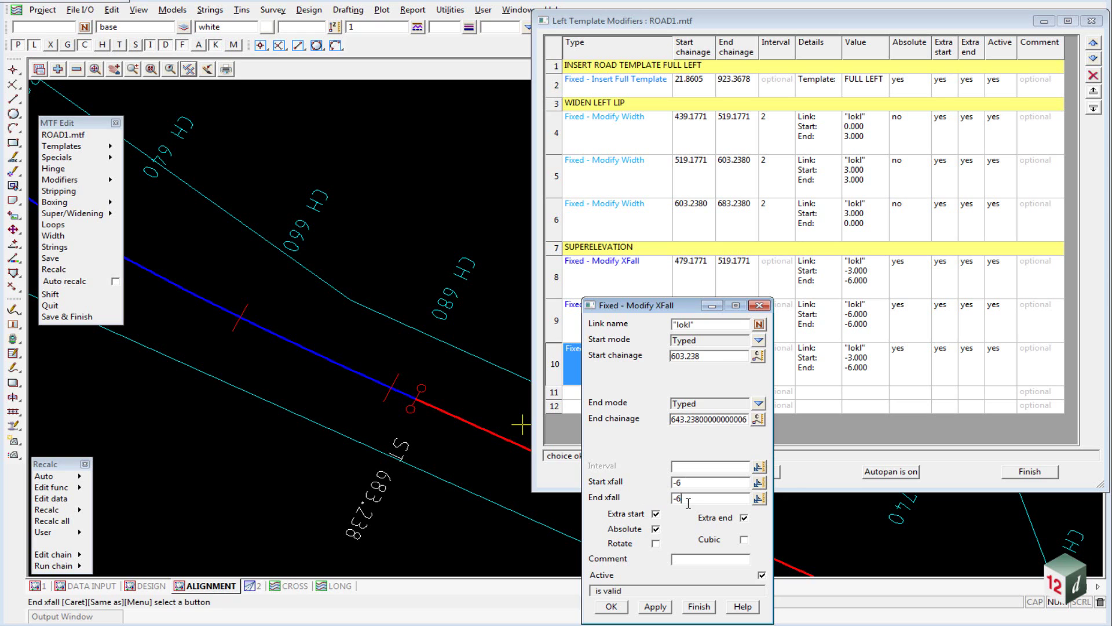
text(-3)
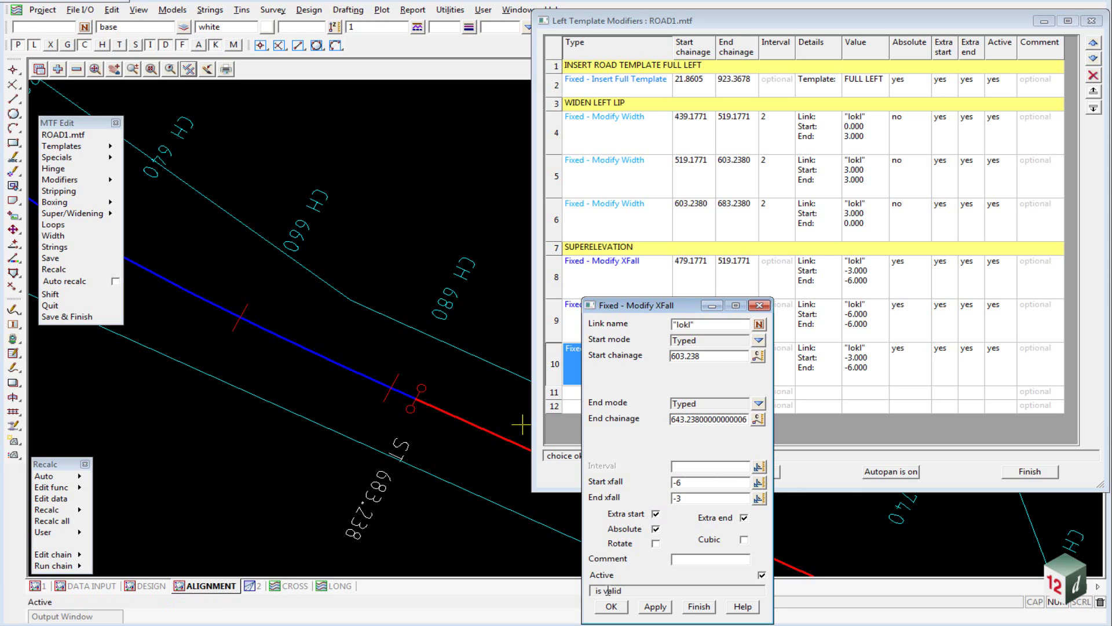
click(611, 606)
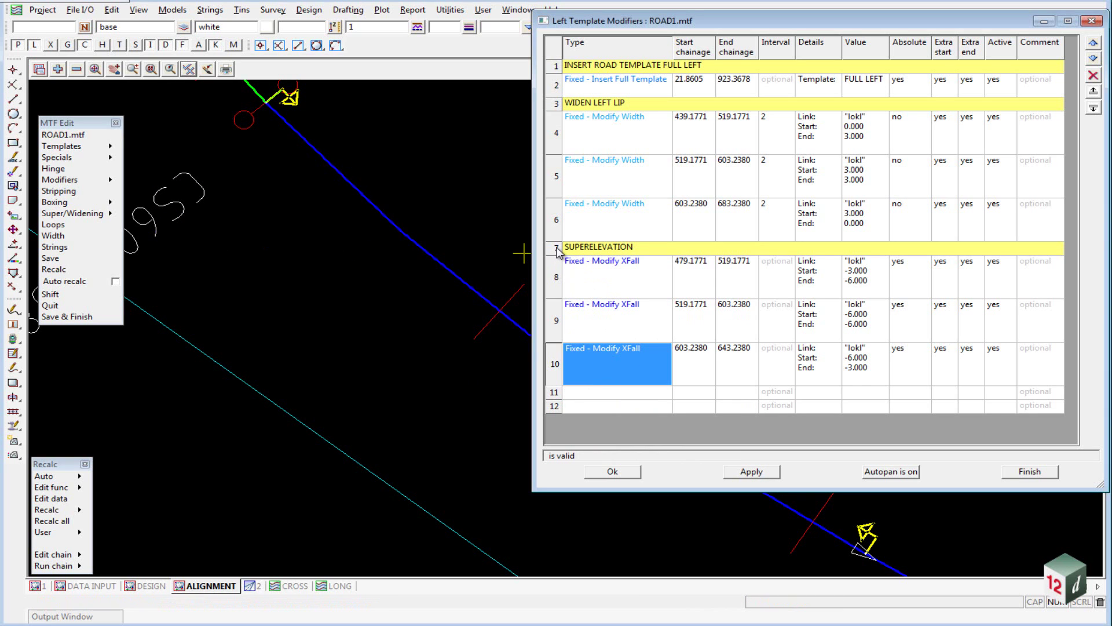
Copy the SUPERELEVATION comment and its three crossfall modifiers, rows 7 to 10.
drag(555, 254, 554, 368)
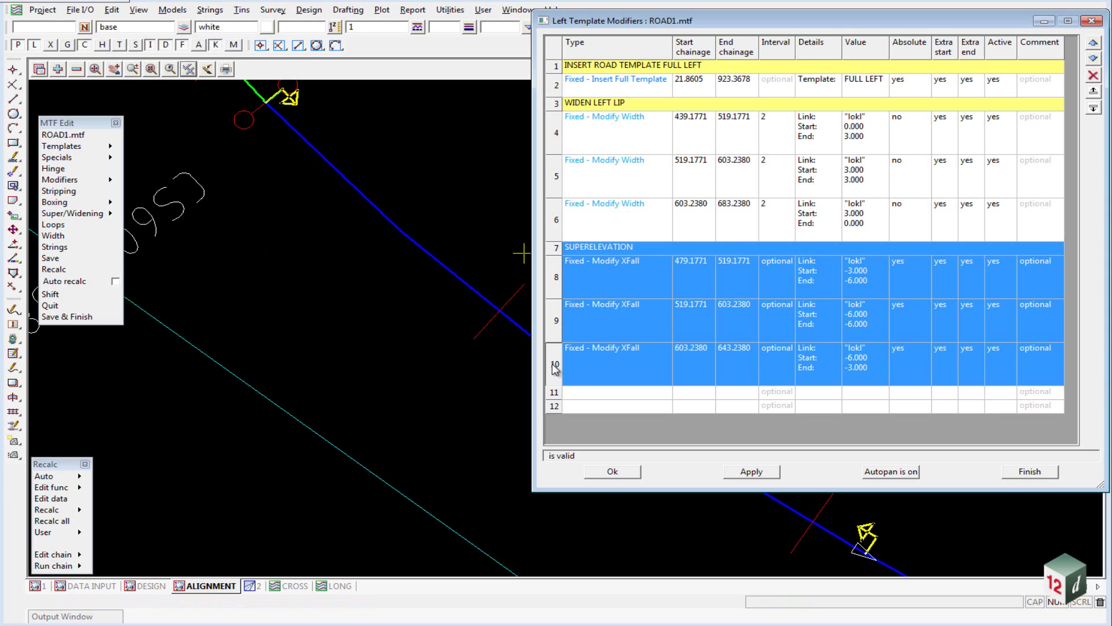
right_click(554, 368)
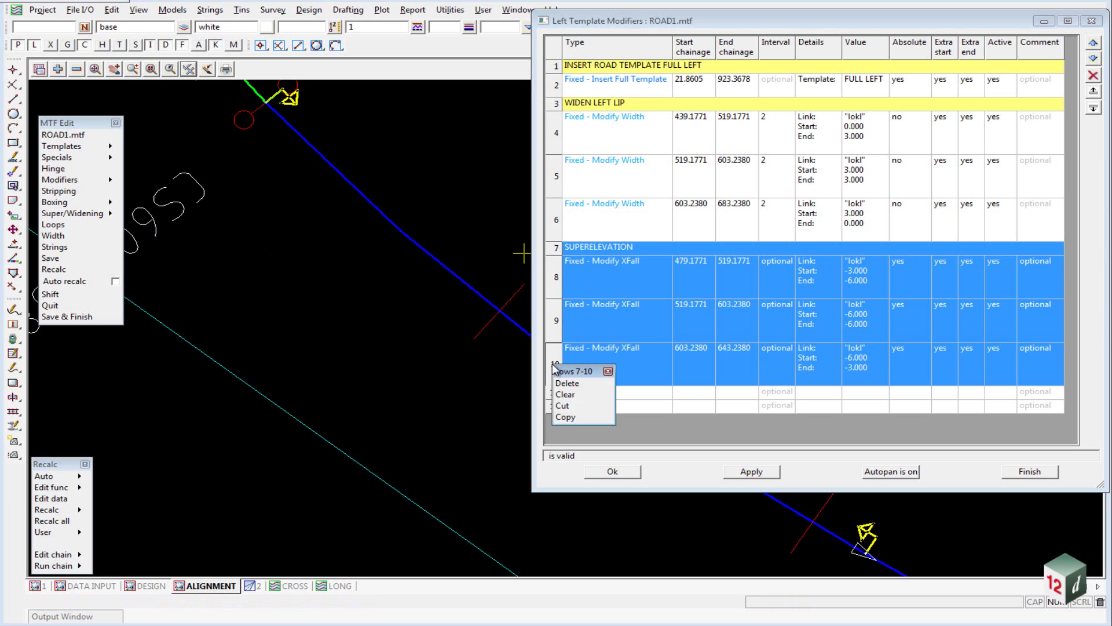
click(565, 416)
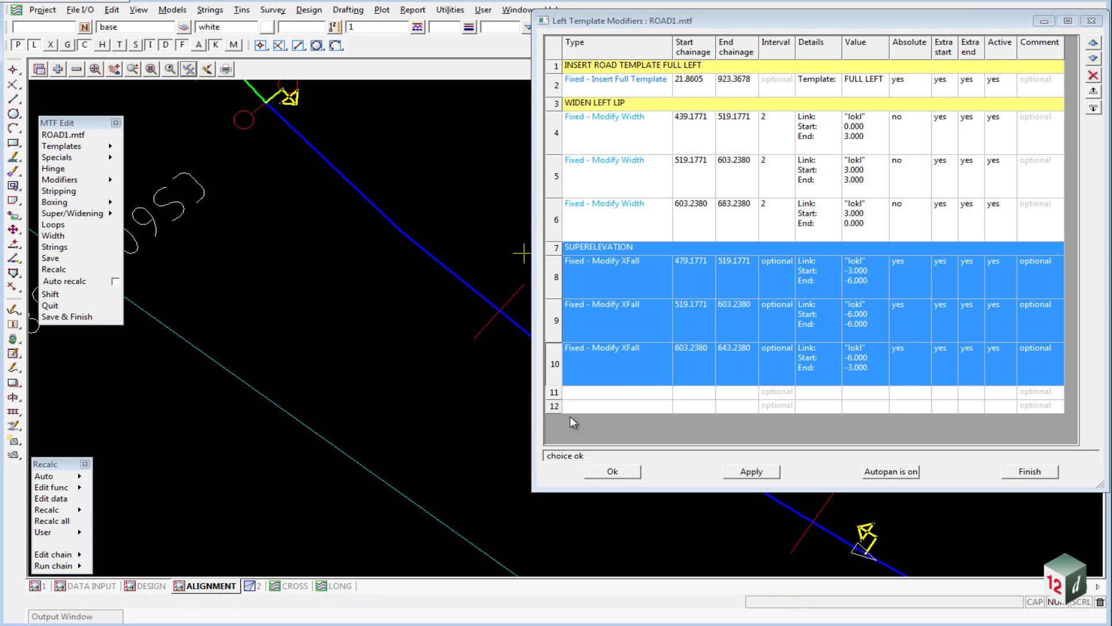
Accept the left template modifiers and paste the copied superelevation rows into row 3 of the right template modifiers.
click(629, 475)
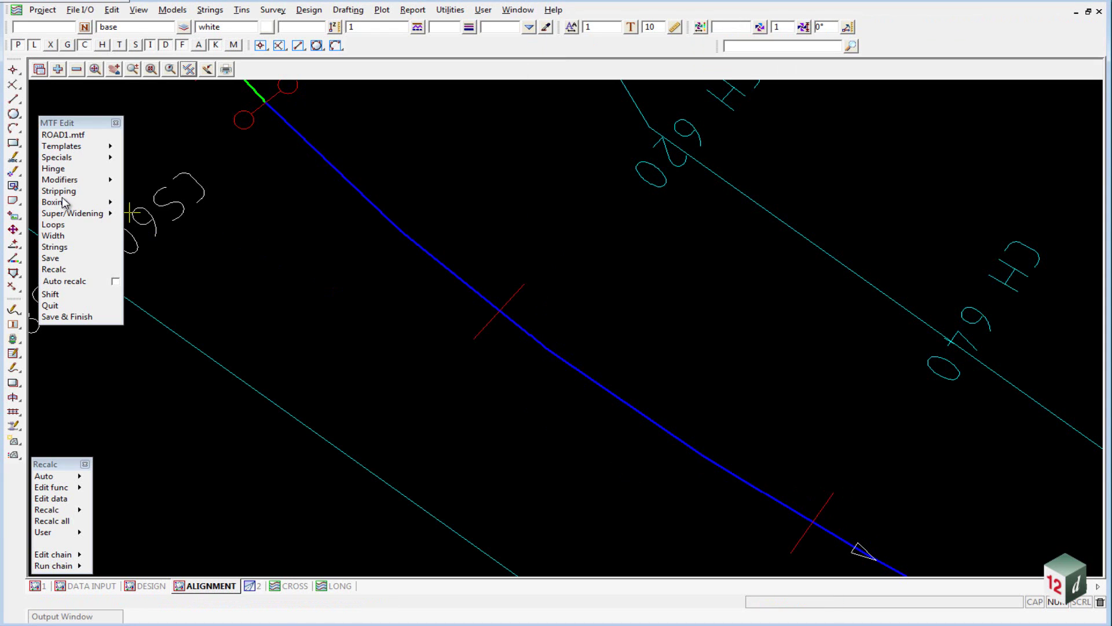
mouse_move(104, 180)
click(139, 203)
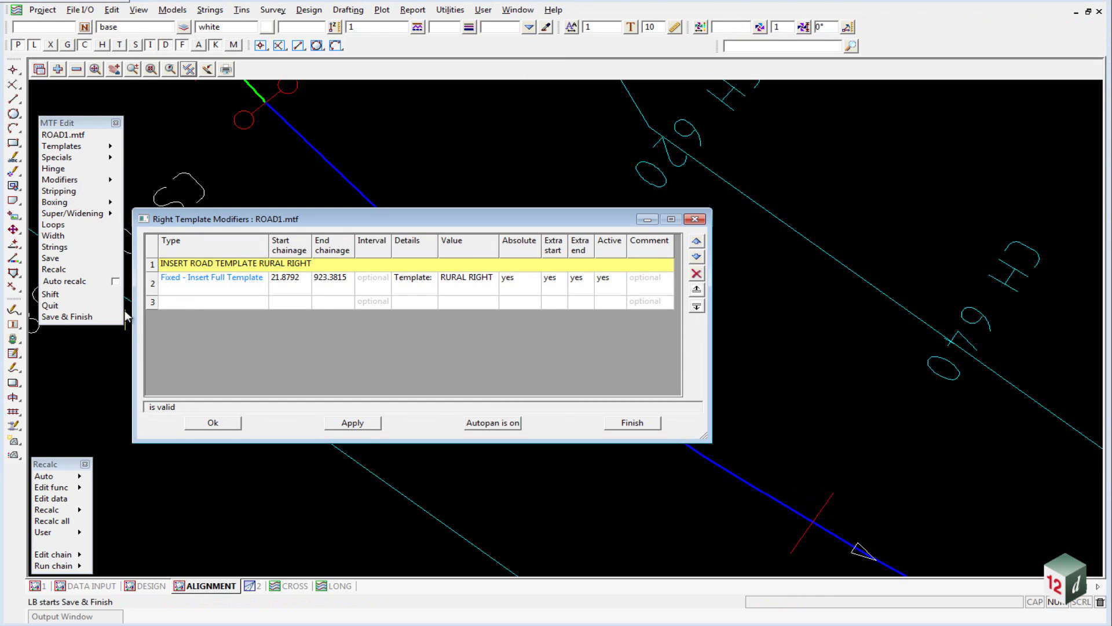
click(153, 302)
right_click(152, 302)
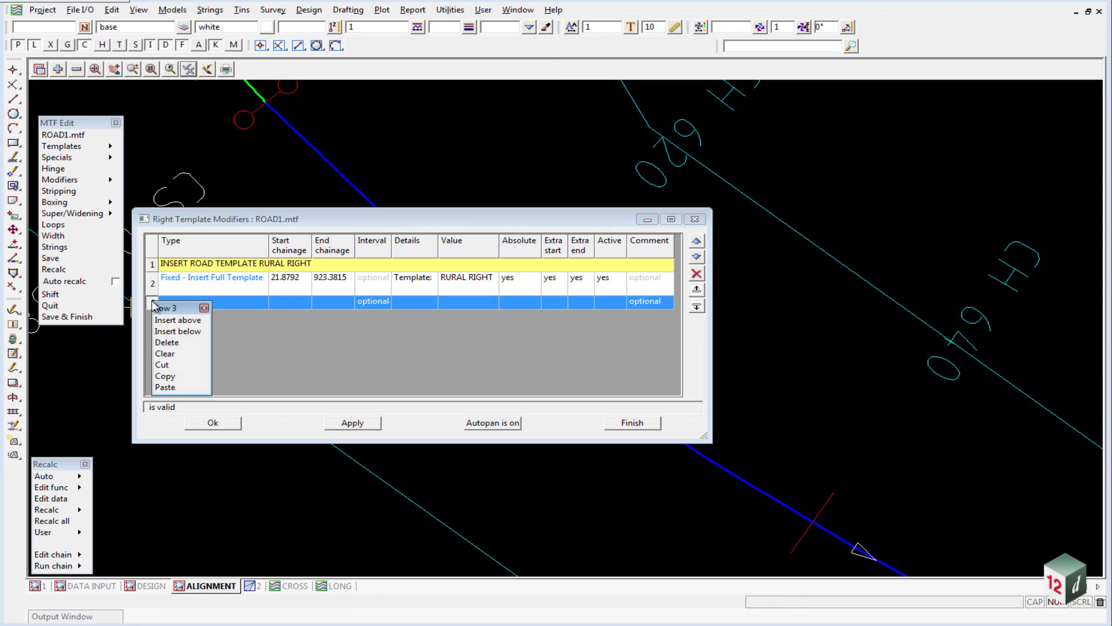
click(165, 387)
drag(340, 218, 733, 84)
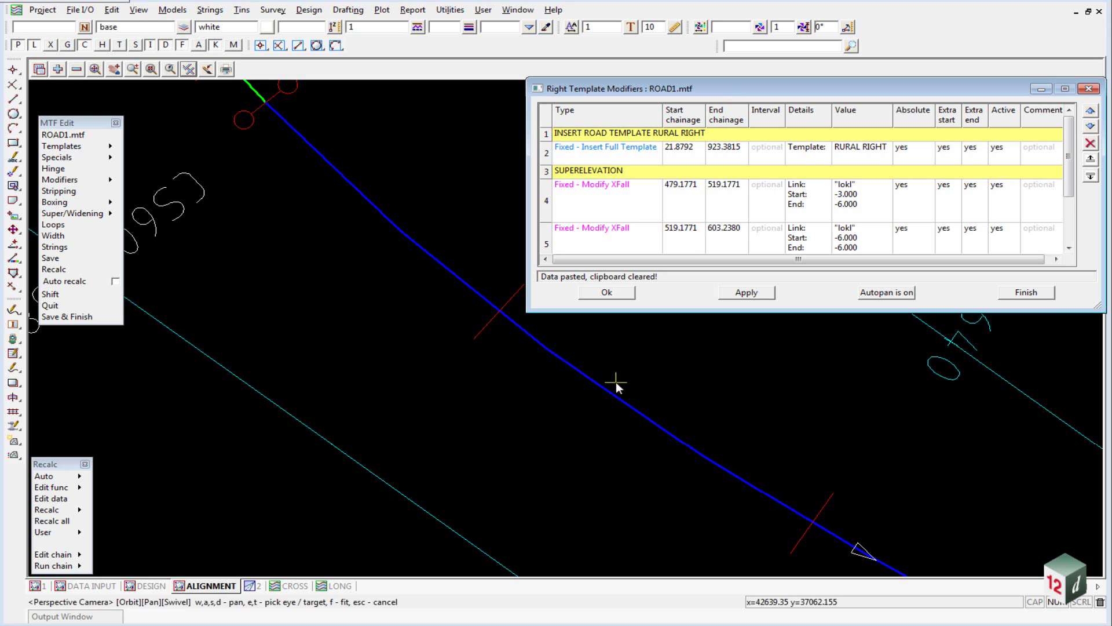
Open the right template's row 4 crossfall modifier and subtract 80 from its start chainage to get 399.1771.
click(601, 187)
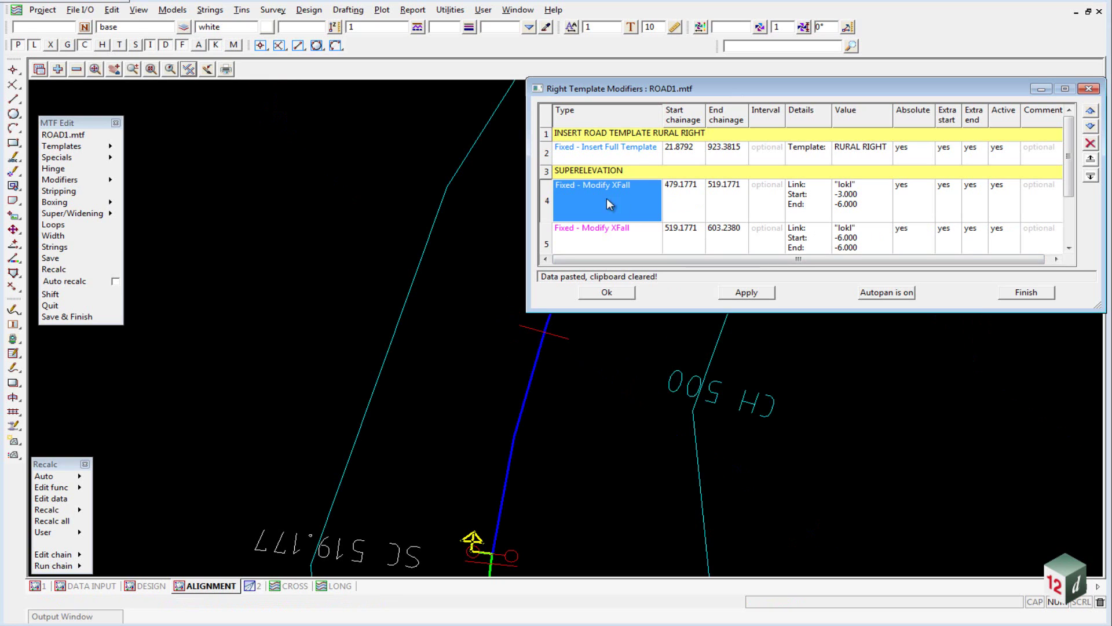
click(635, 207)
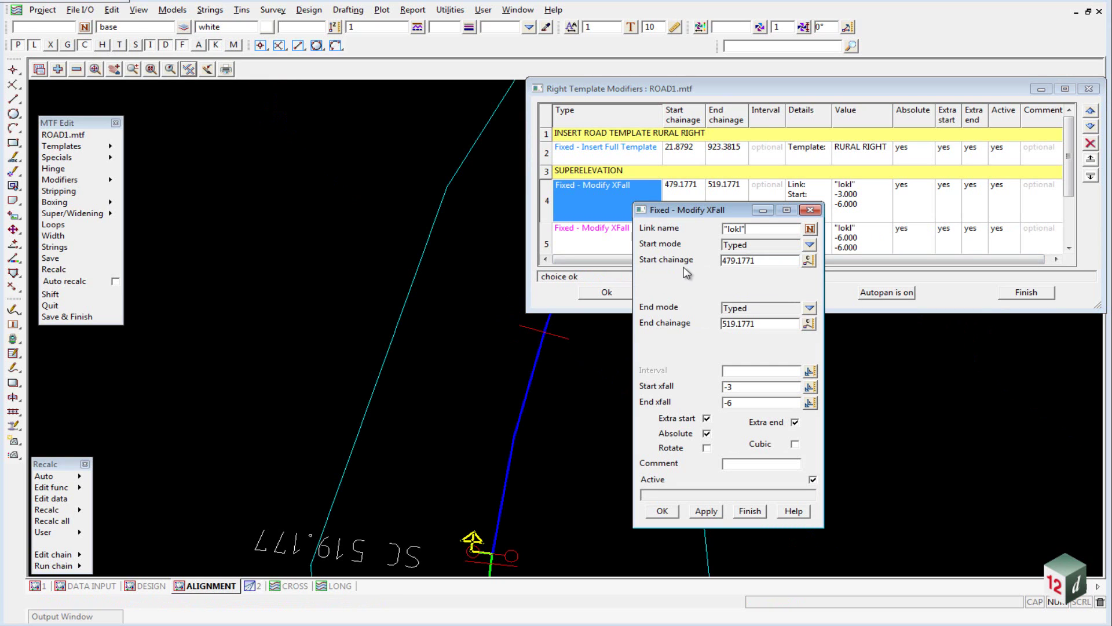
scroll(251, 302, down, 3)
scroll(358, 271, up, 2)
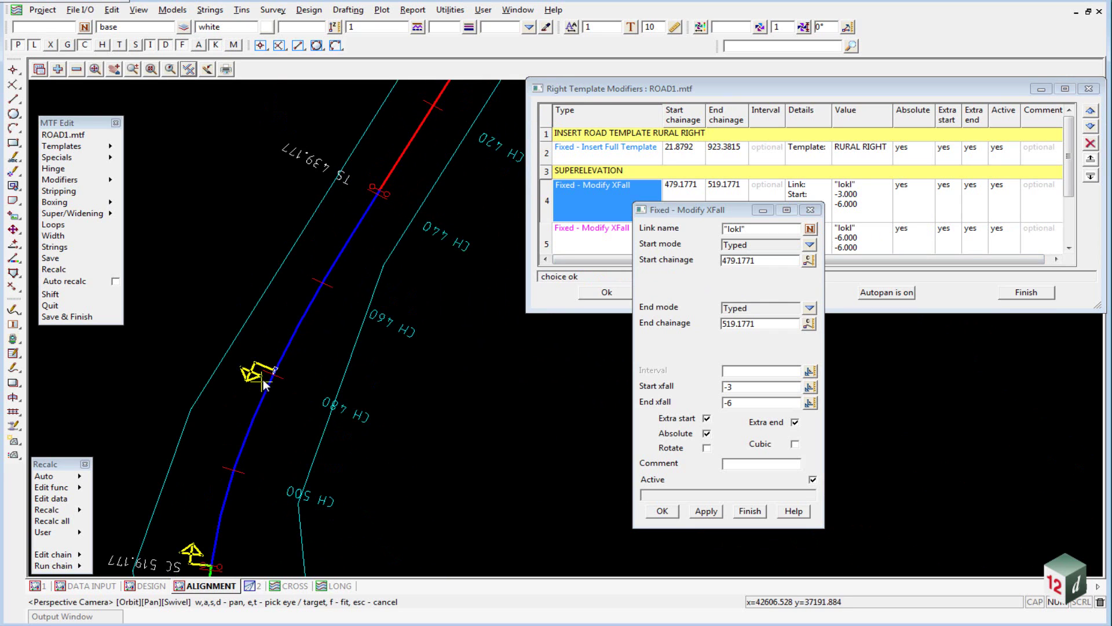
mouse_move(269, 393)
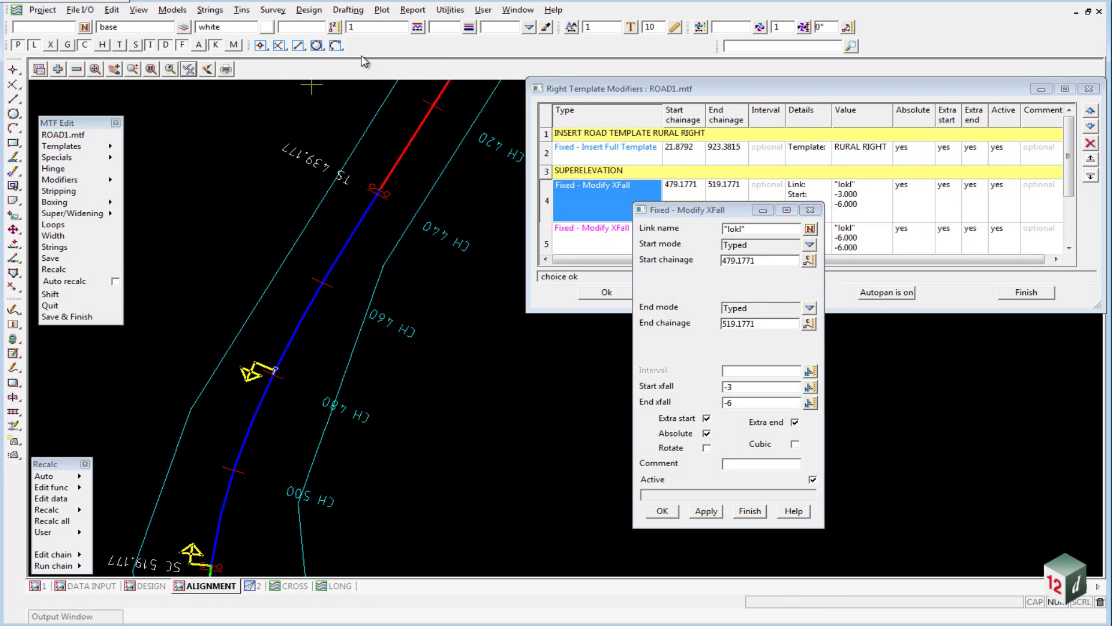
click(777, 261)
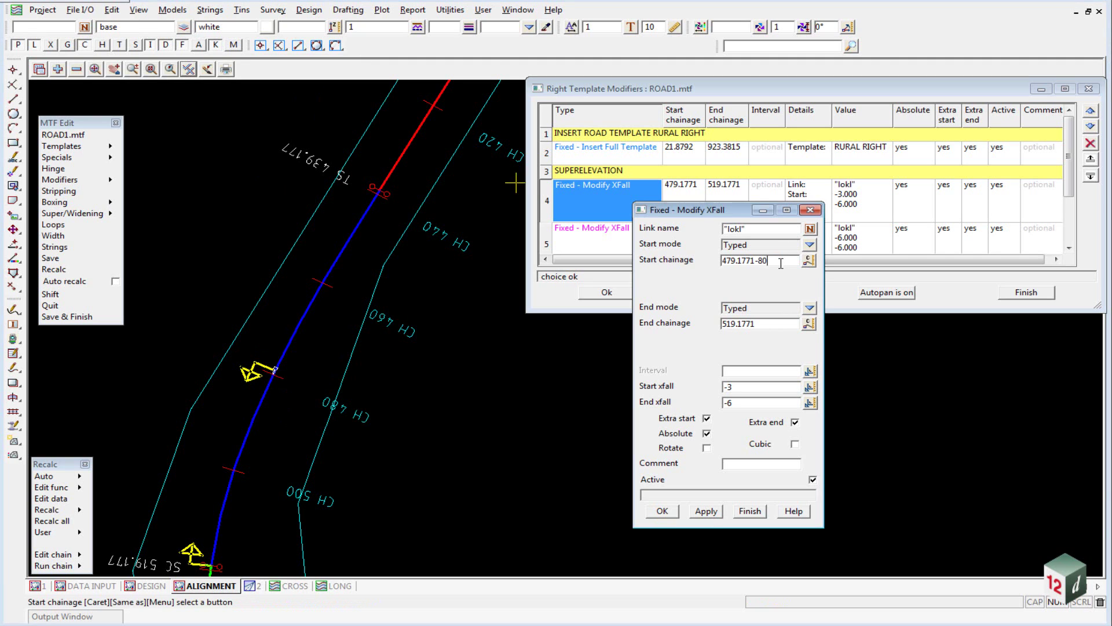
text(-80)
key(Return)
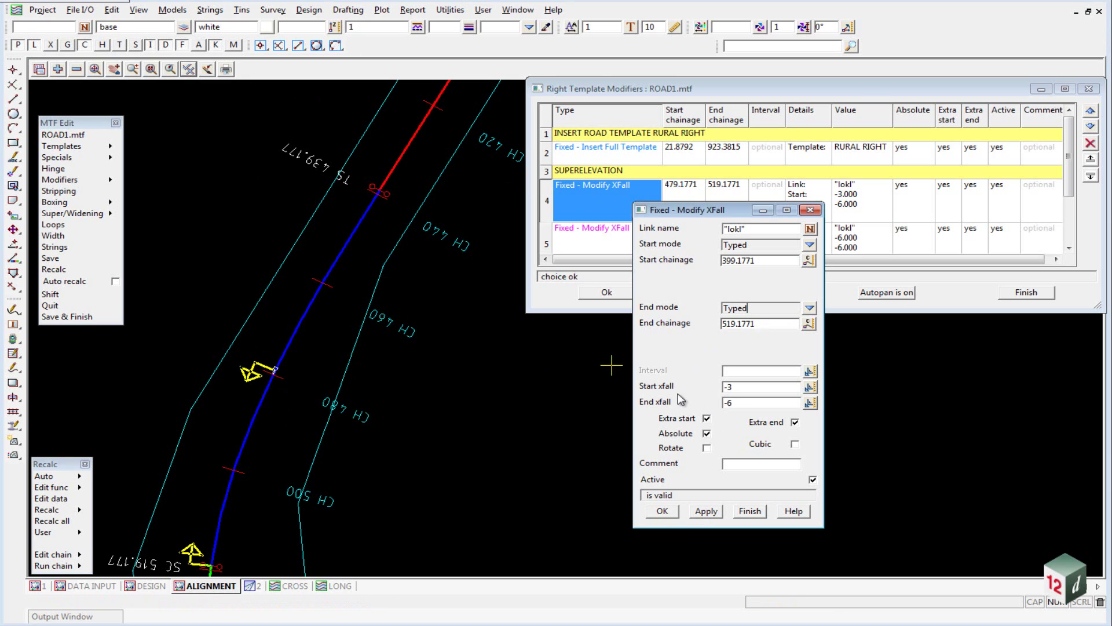
Set the row 4 modifier's end crossfall to 6 and accept it.
click(730, 403)
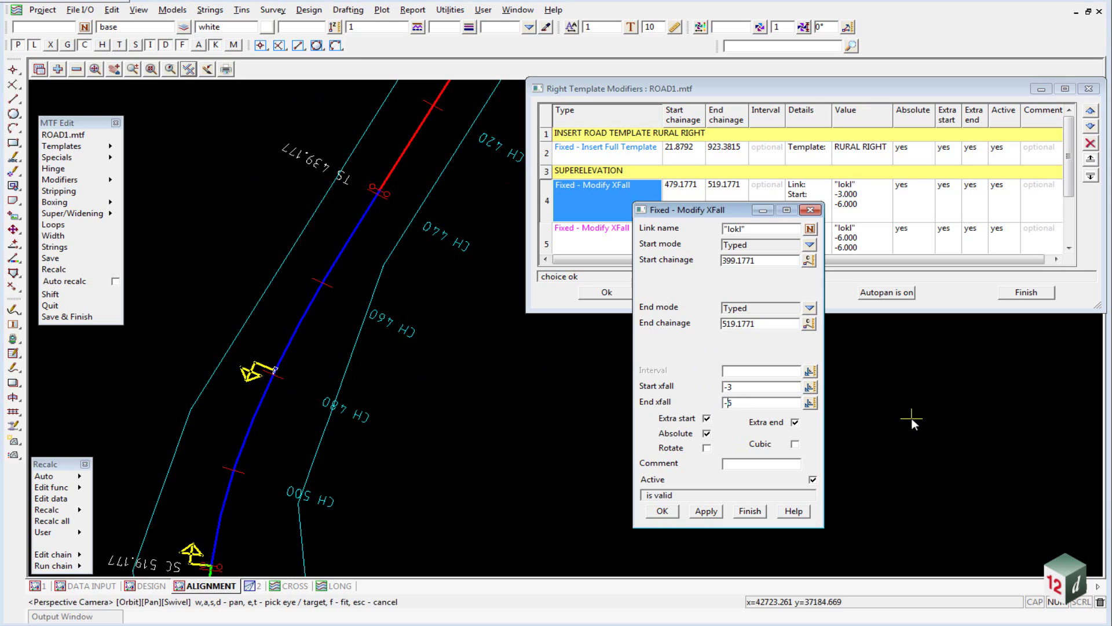
text(6)
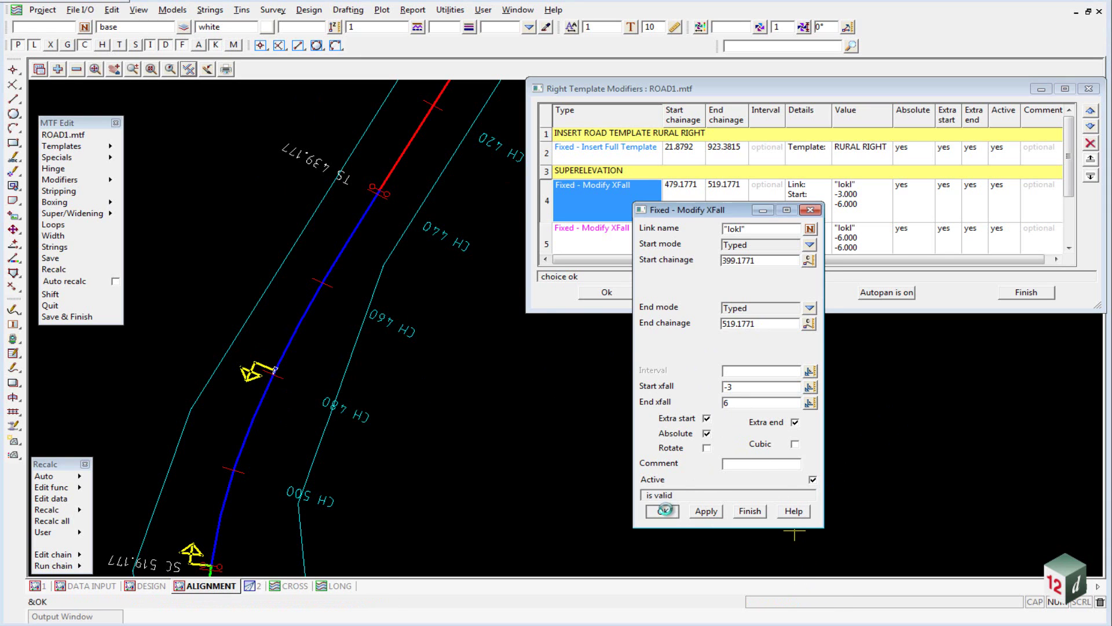
click(661, 511)
Set the right template's row 5 crossfall modifier to start and end at 6, and accept it.
click(604, 231)
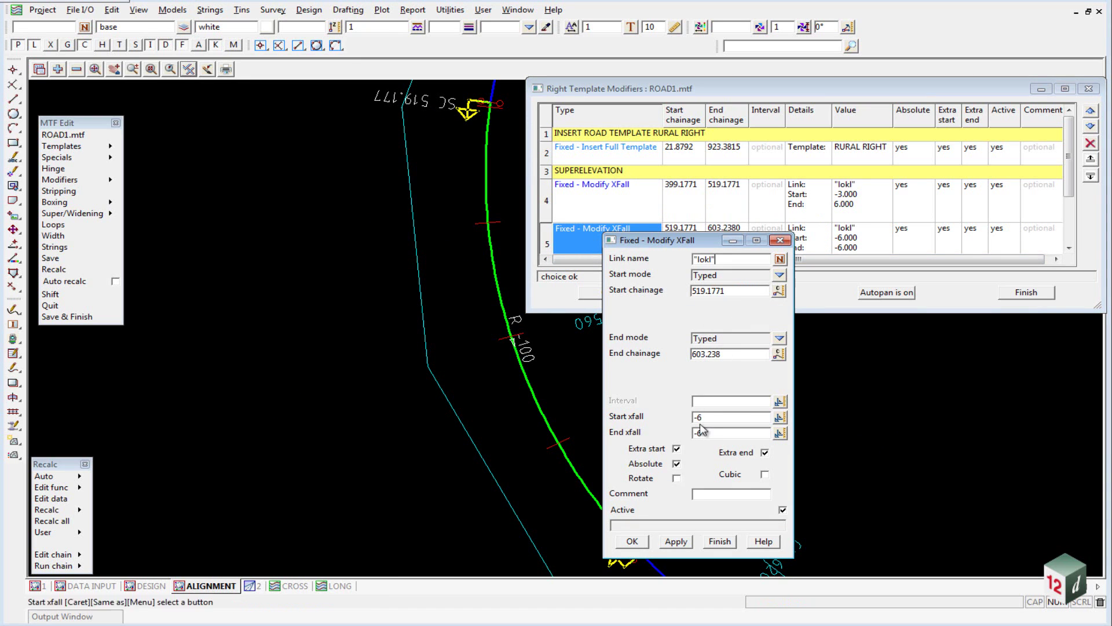
double_click(697, 418)
text(5)
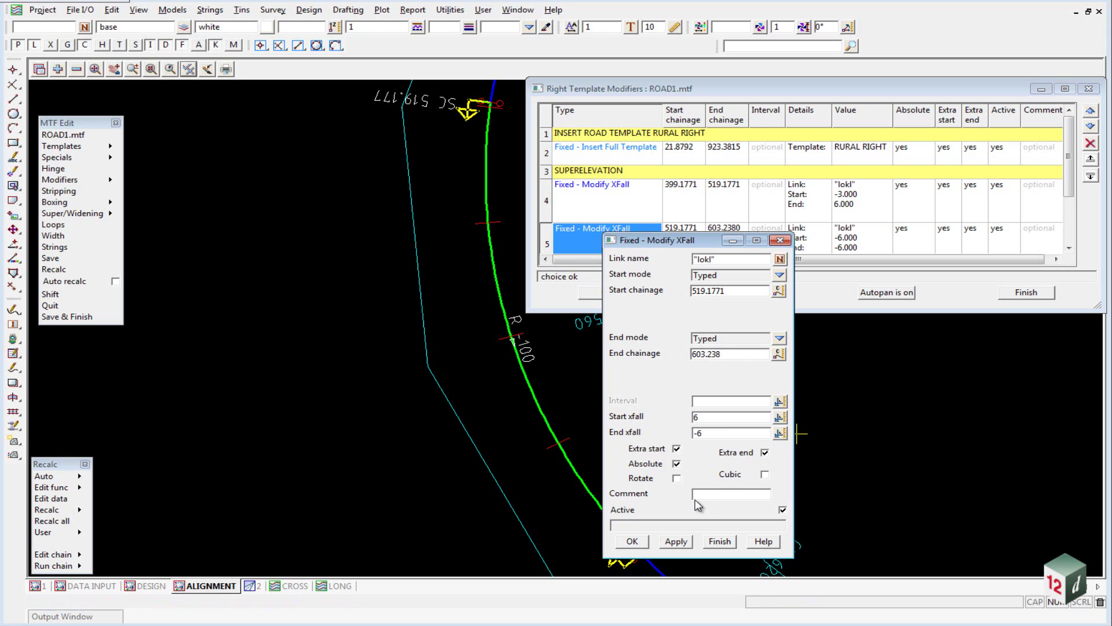
click(632, 541)
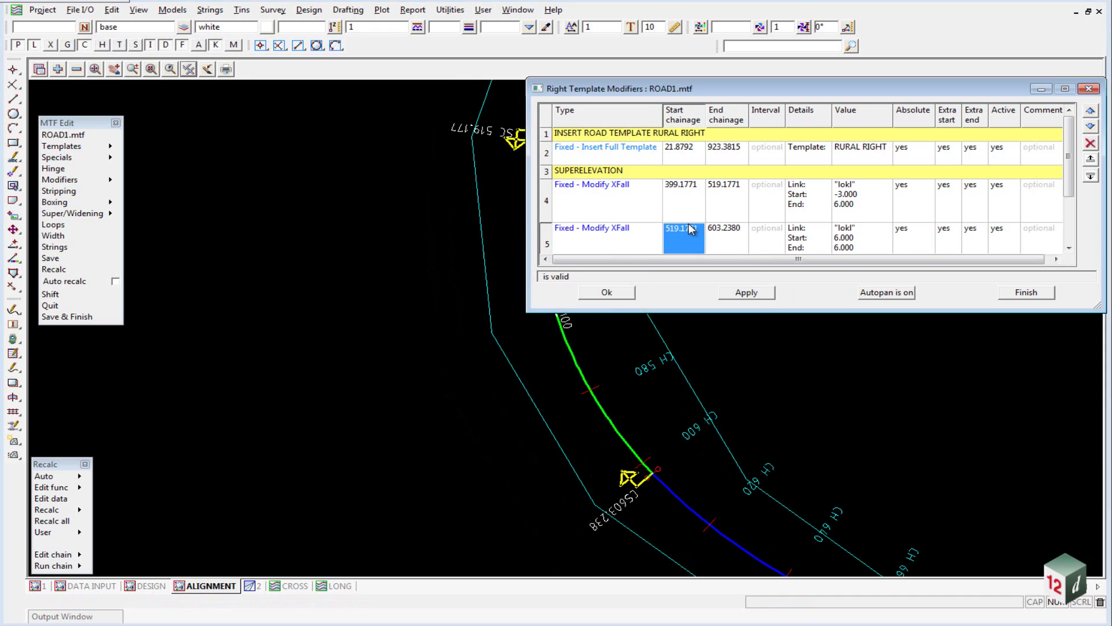
Open the right template's row 6 crossfall modifier and add 80 to its end chainage to get 723.238.
scroll(691, 230, down, 3)
double_click(574, 176)
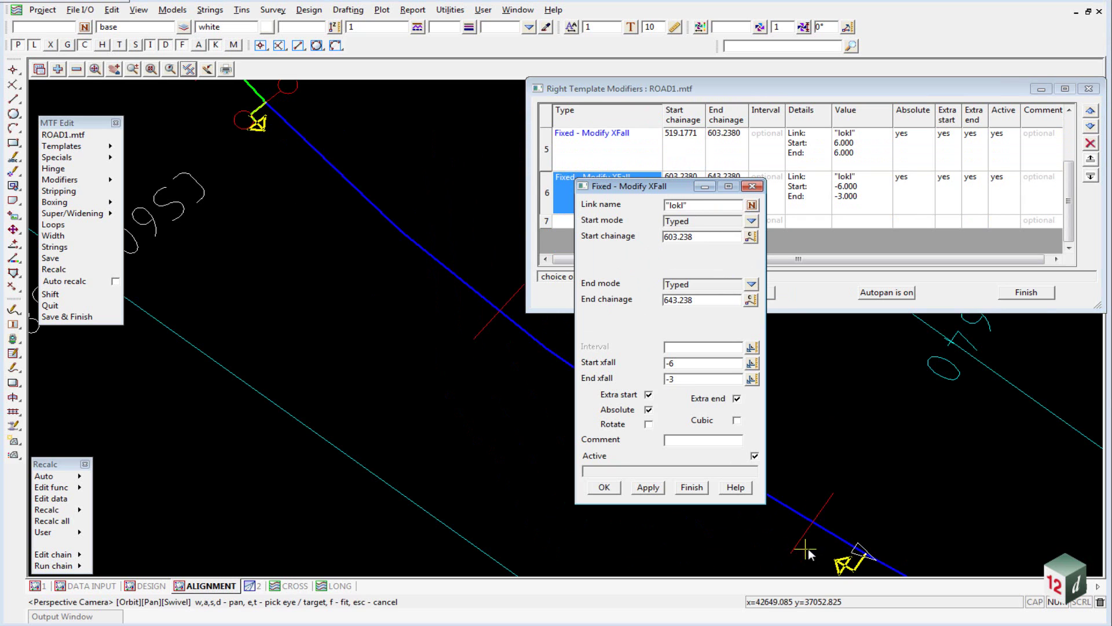
middle_drag(823, 470, 967, 513)
click(701, 299)
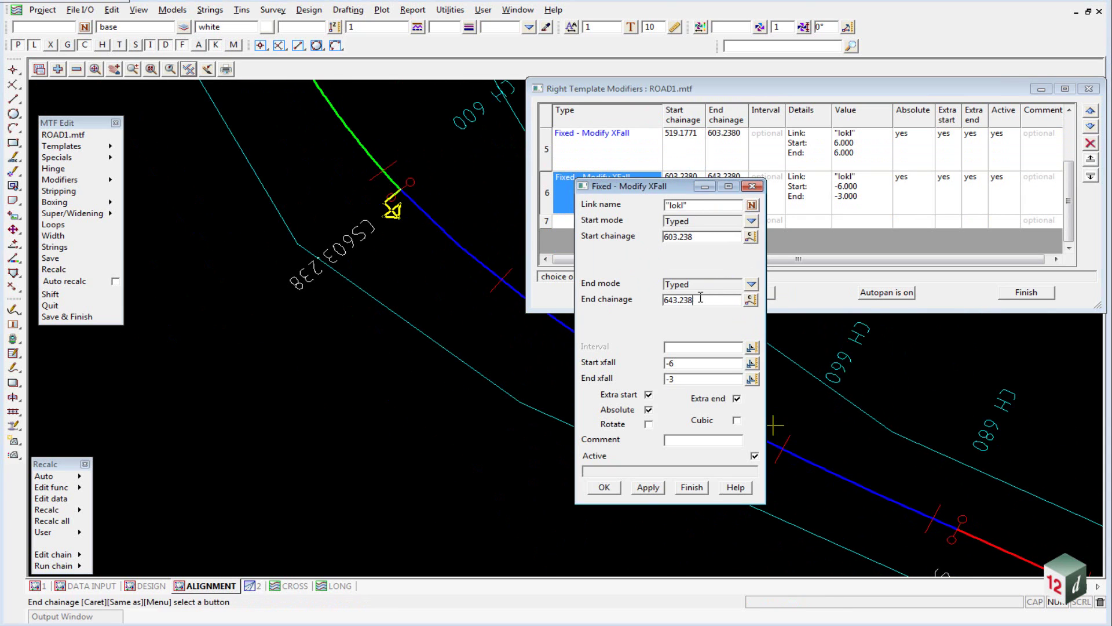
key(Tab)
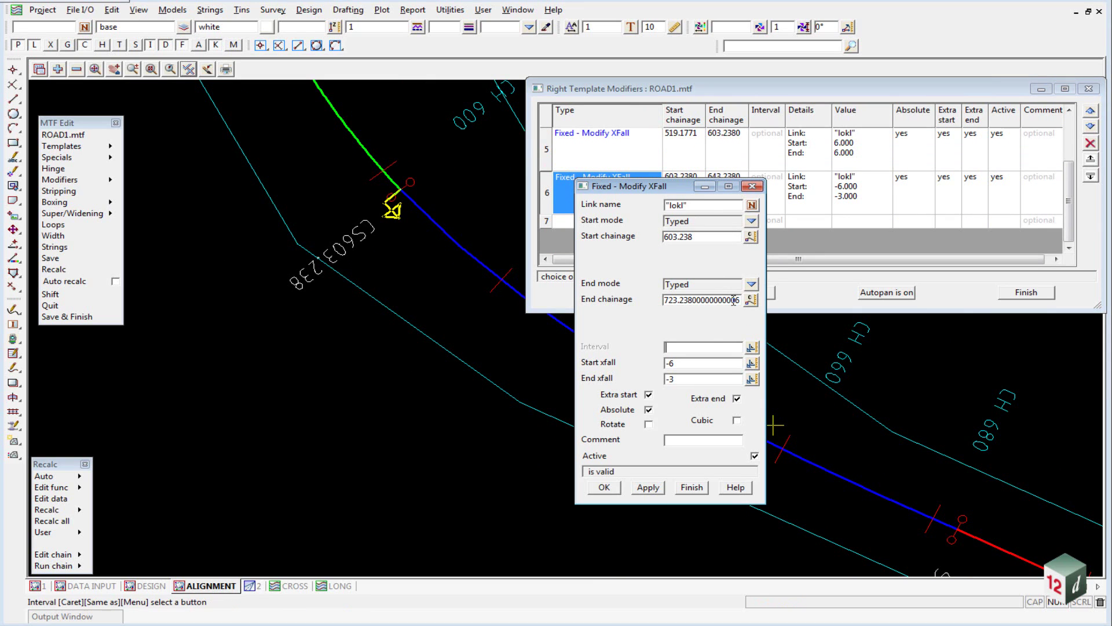
Set the row 6 modifier's start crossfall to 6, keep the end crossfall at -3, and accept it.
click(666, 363)
key(Delete)
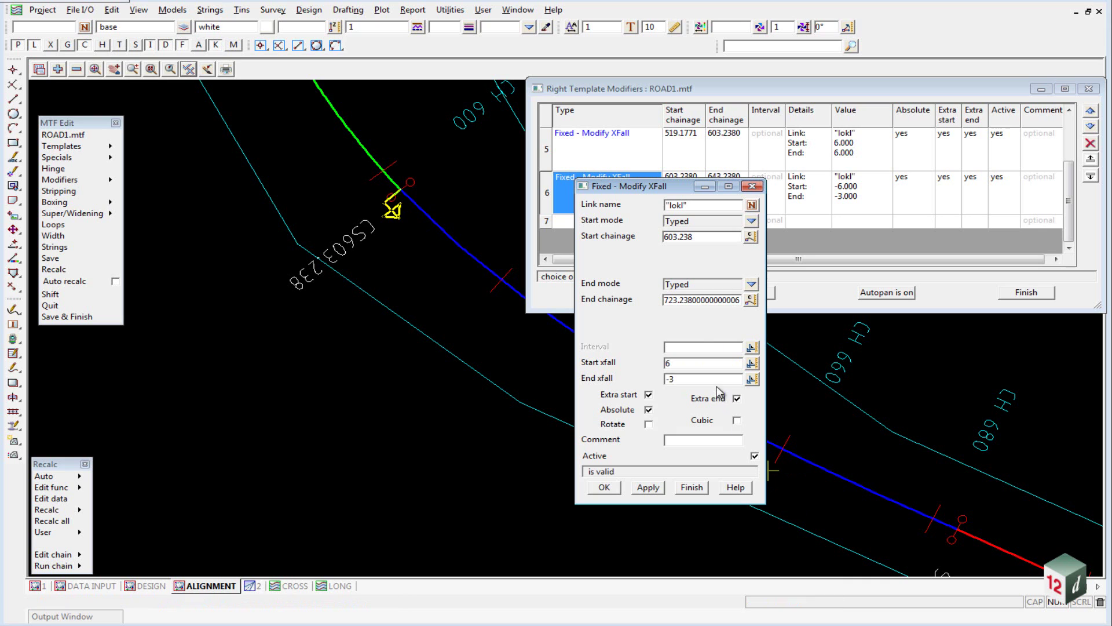
click(681, 379)
click(604, 486)
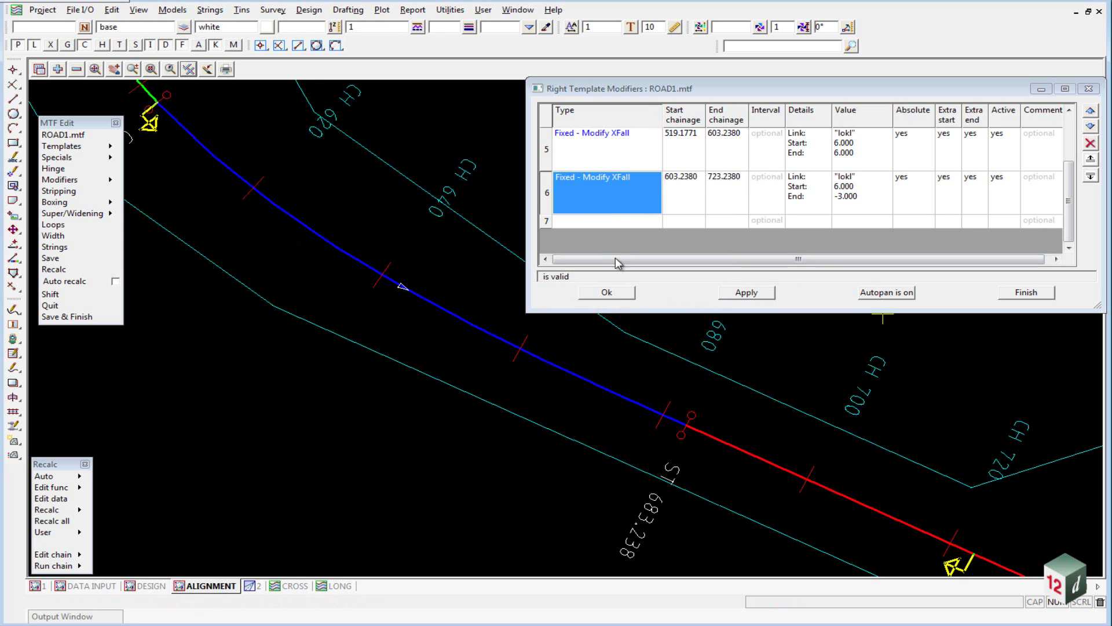
Accept the right template modifiers, recalculate ROAD1, and locate the row 6 crossfall warning at chainage 676 from the output.
click(607, 293)
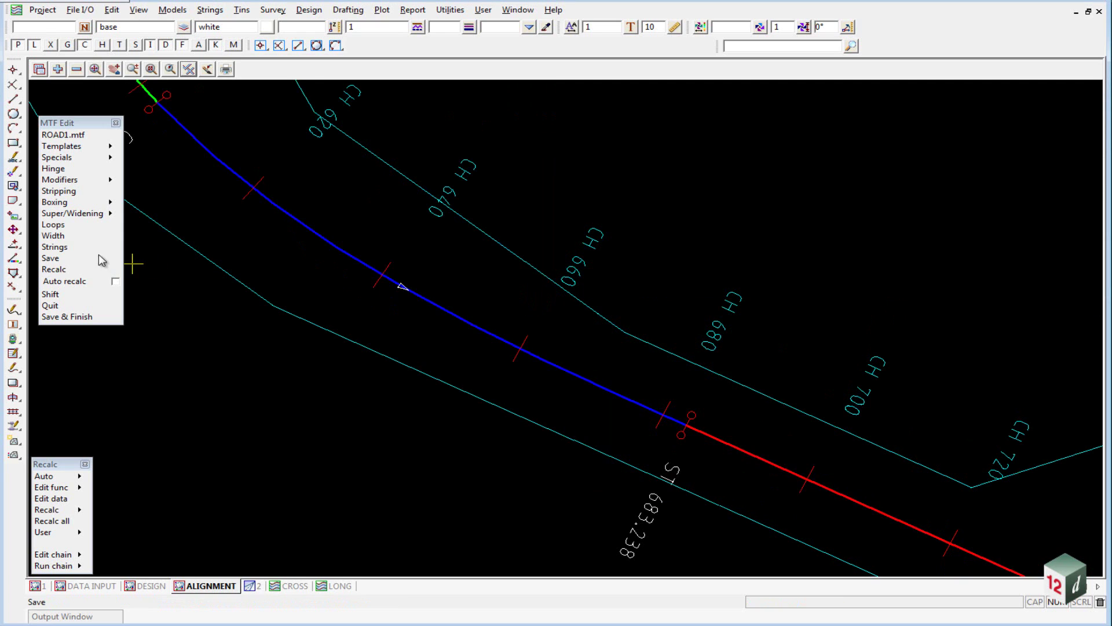
click(52, 270)
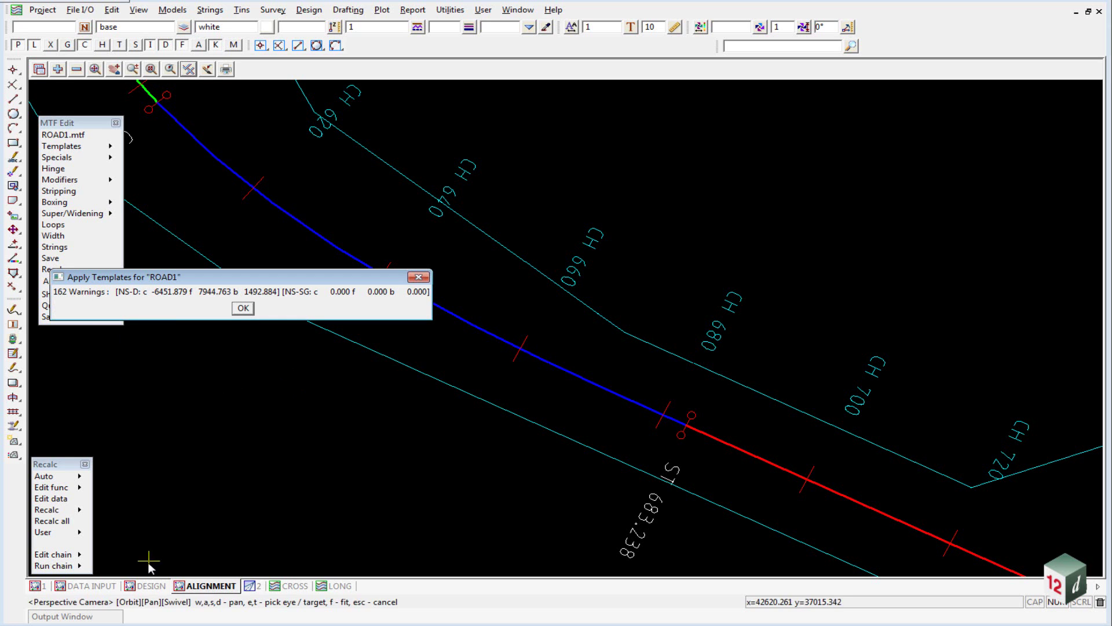
click(102, 616)
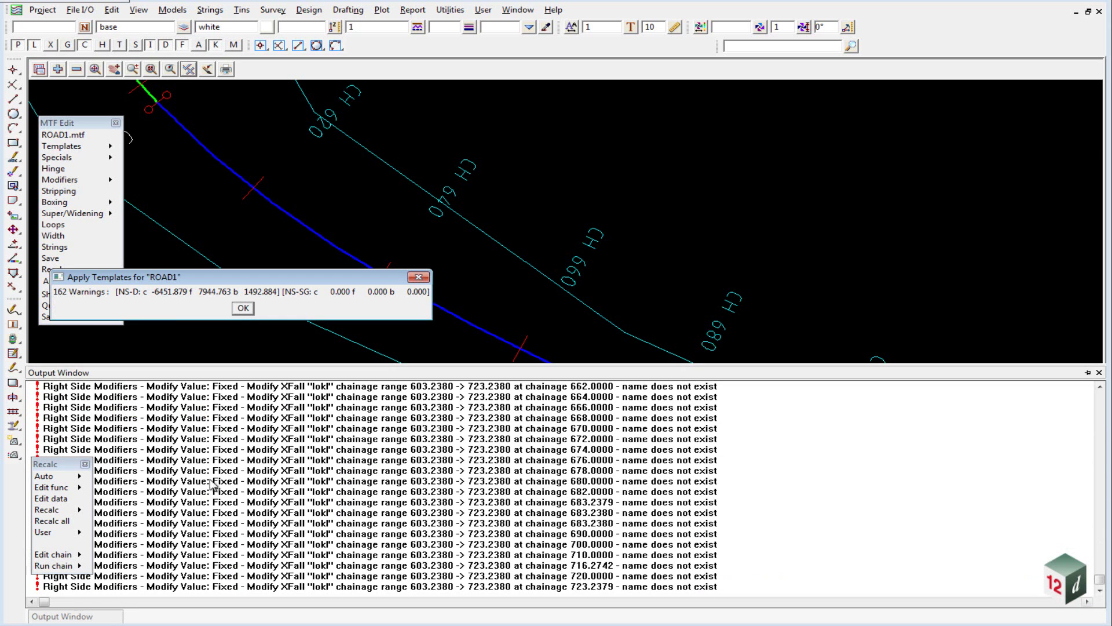
click(215, 460)
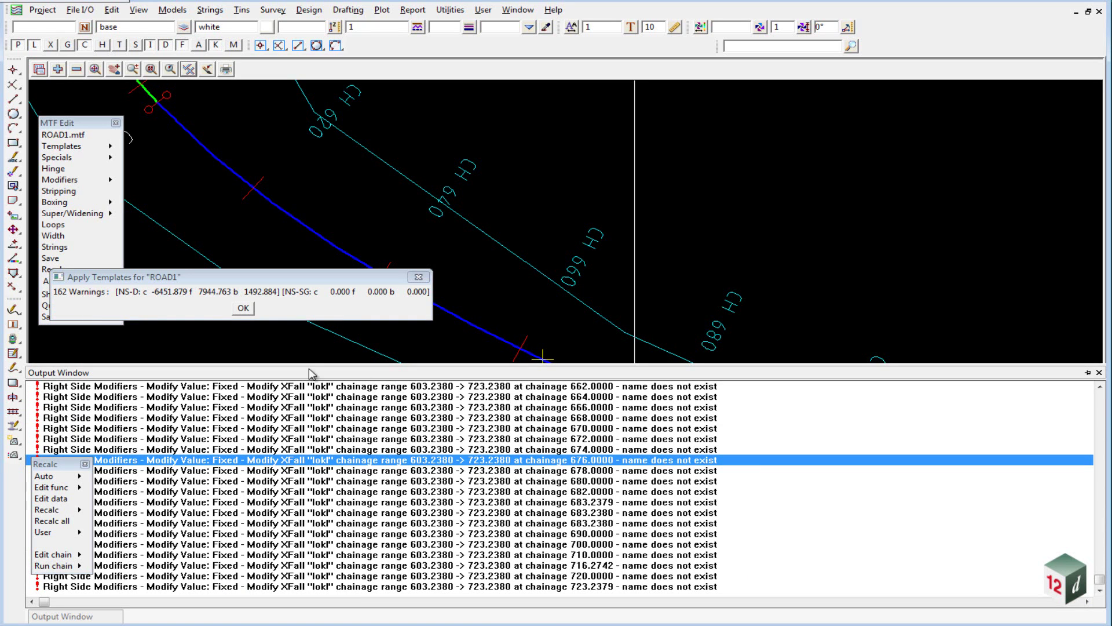
click(243, 308)
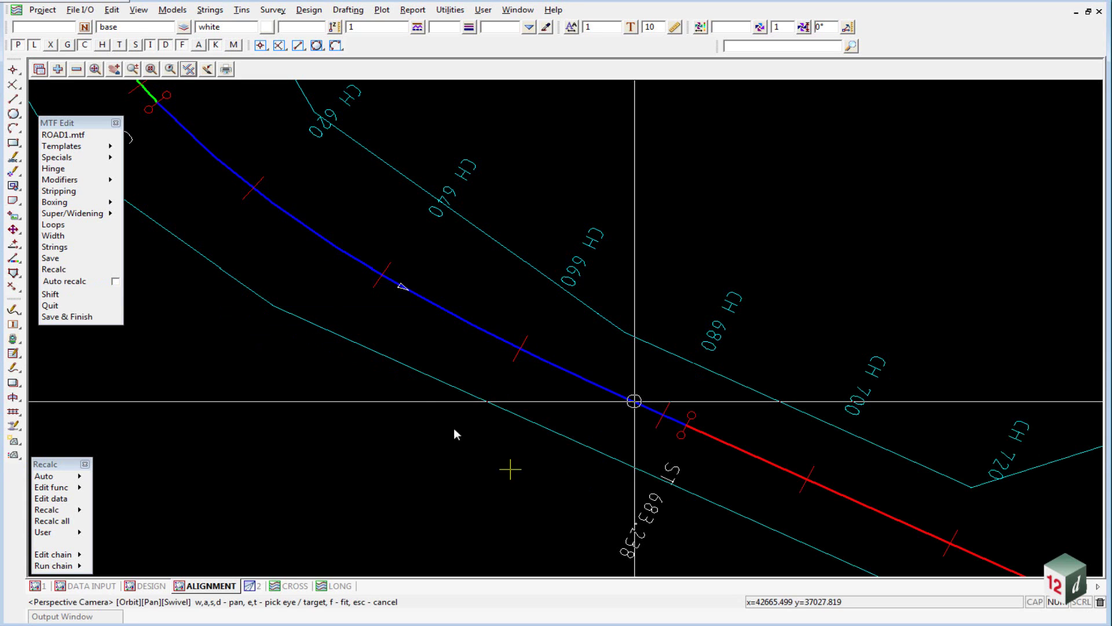
Reopen ROAD1's right template modifiers and enlarge the table so all the superelevation rows fit.
click(101, 180)
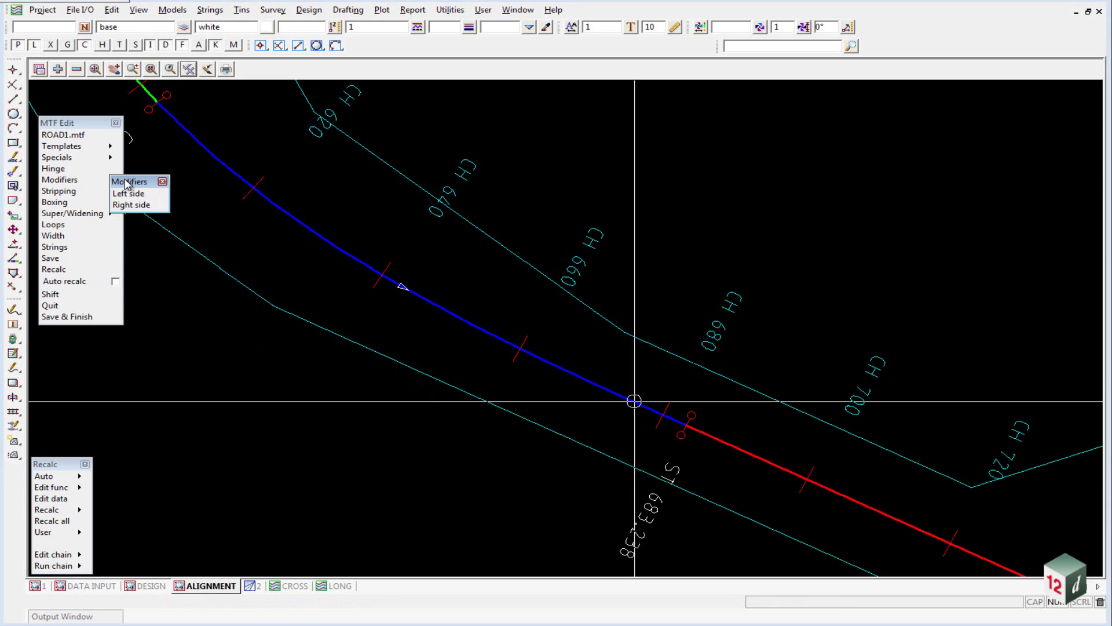
click(132, 205)
drag(439, 223, 811, 33)
drag(825, 239, 850, 499)
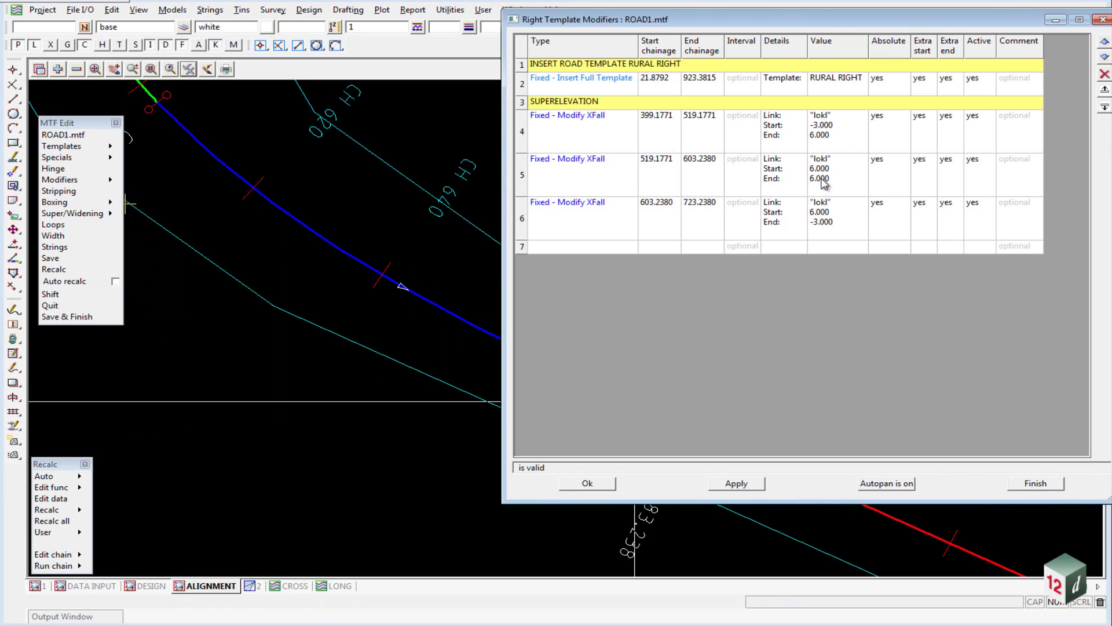
Replace the row 4 crossfall modifier's link name with "eobr", picked from the road strings in the DESIGN view.
click(566, 119)
click(566, 119)
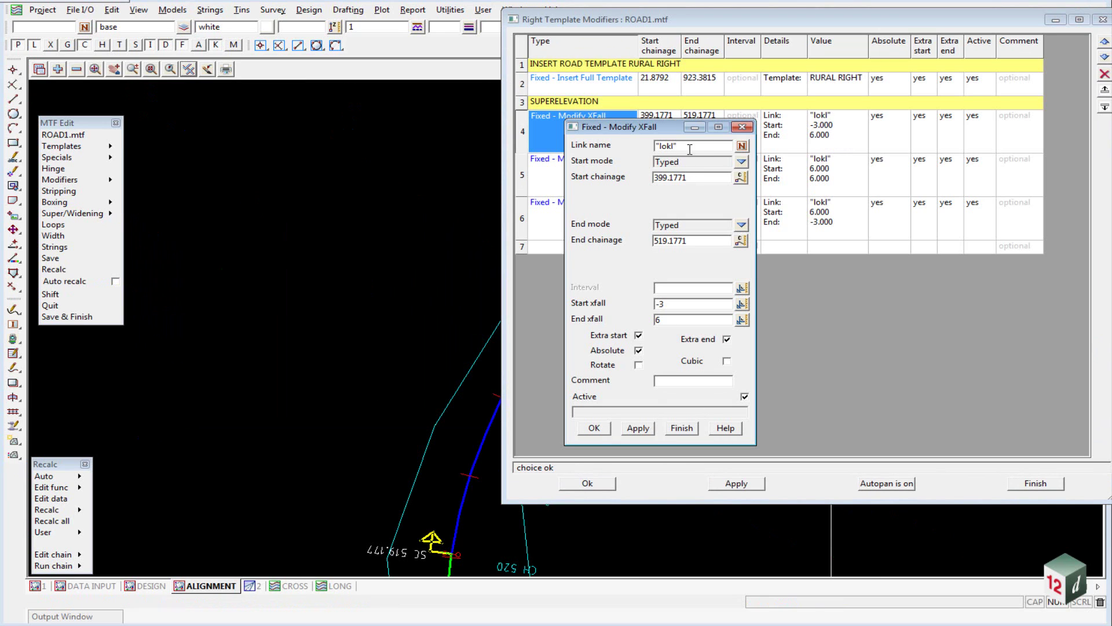
double_click(696, 145)
key(BackSpace)
click(694, 127)
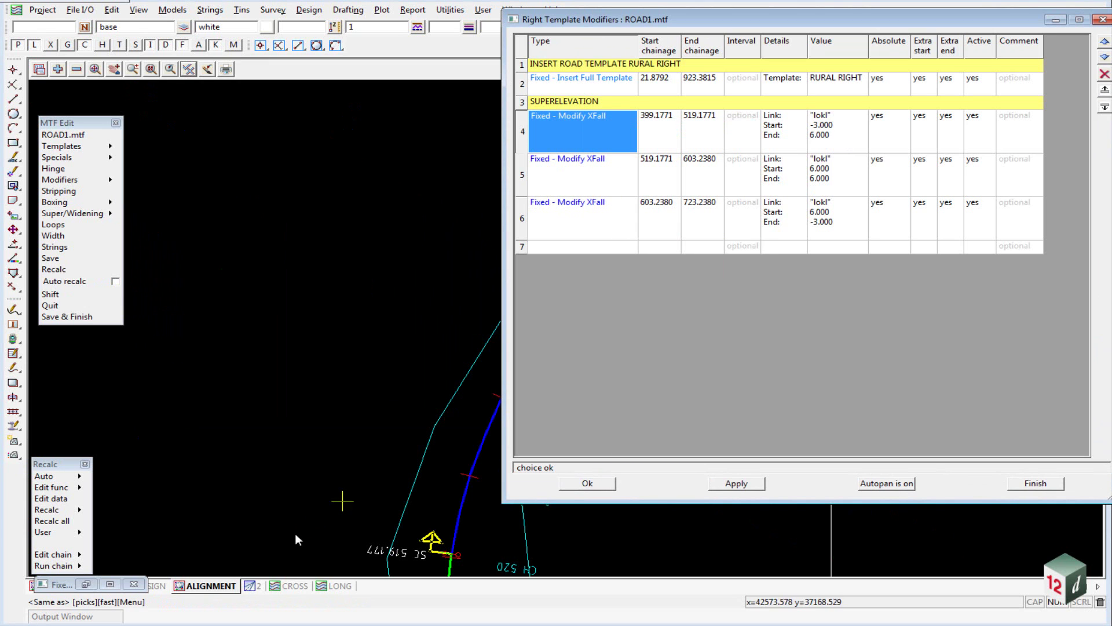
click(152, 586)
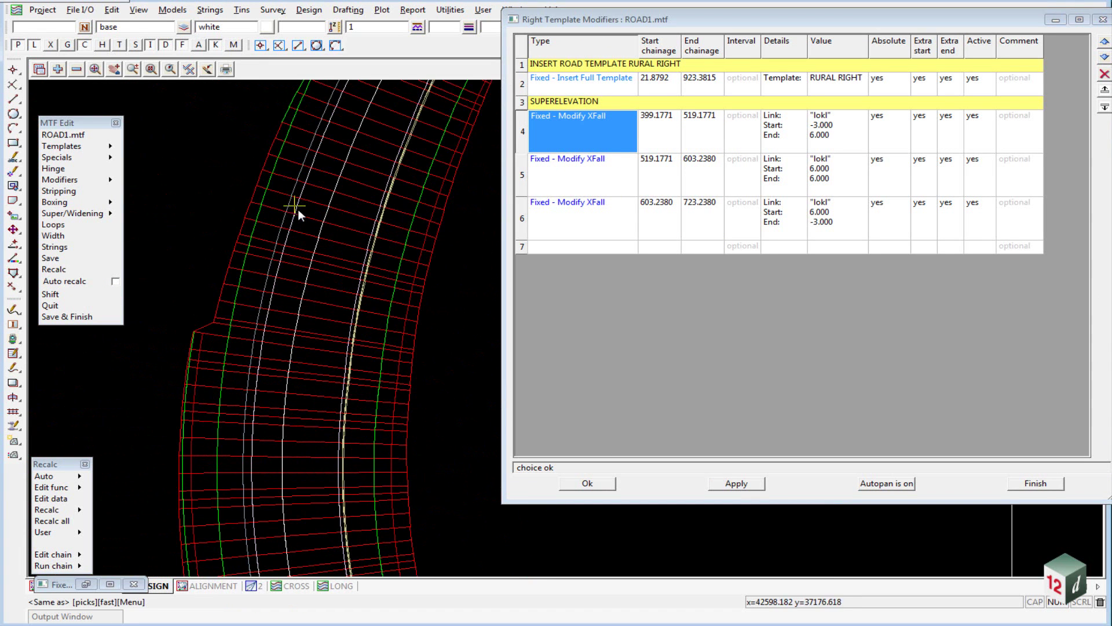
click(296, 208)
scroll(284, 231, up, 2)
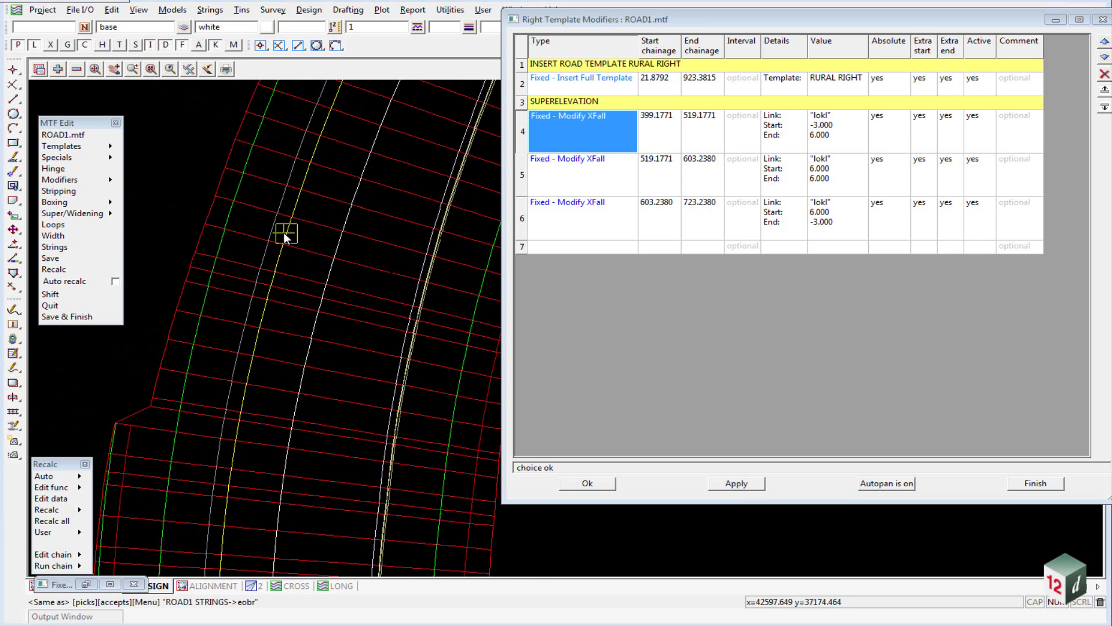
click(284, 233)
middle_click(284, 231)
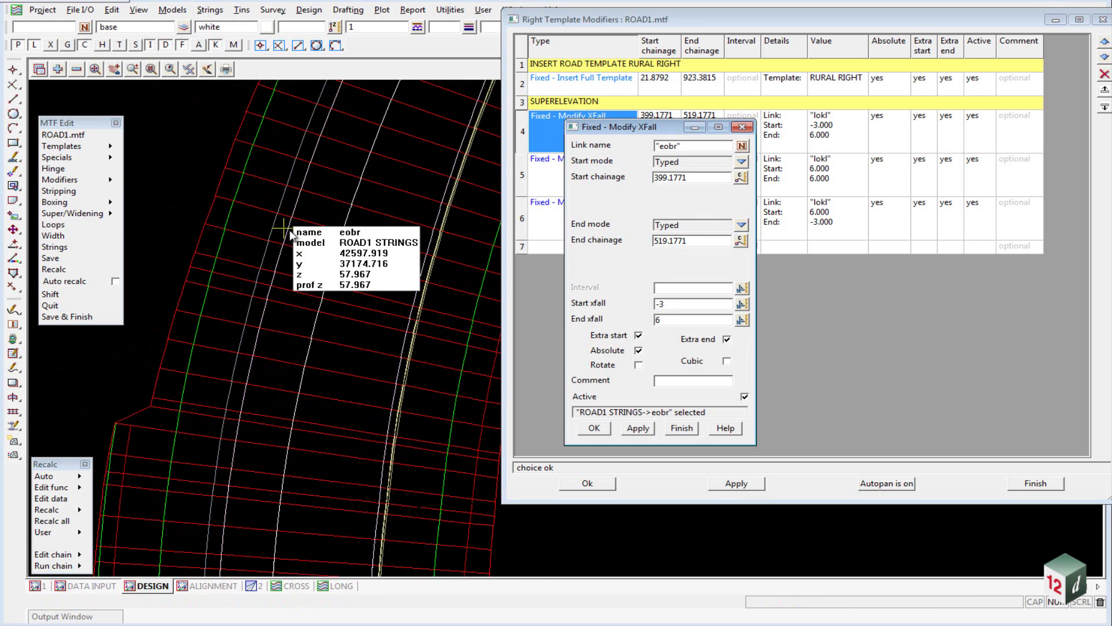
Add the "eoshr" shoulder string to the row 4 modifier's link name by picking it in the DESIGN view.
middle_click(691, 145)
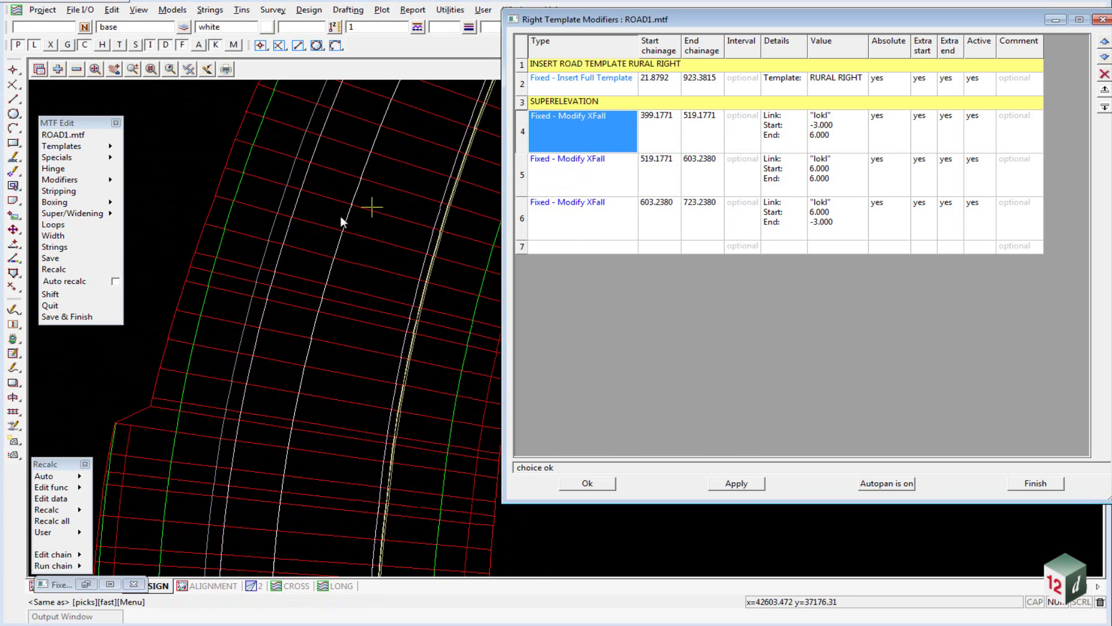
click(270, 224)
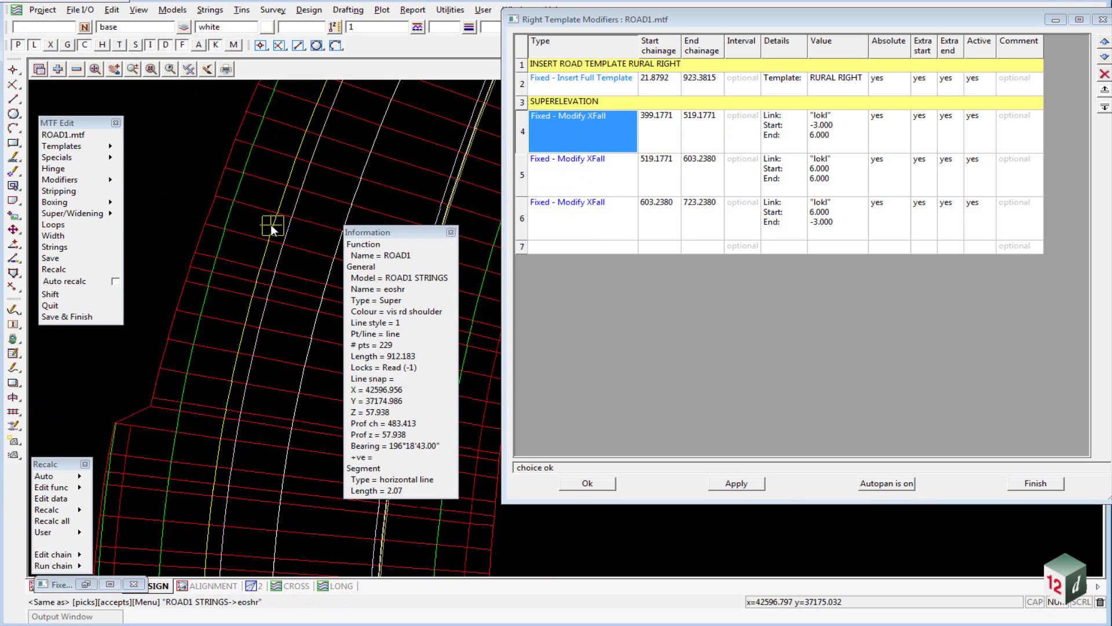
middle_click(270, 224)
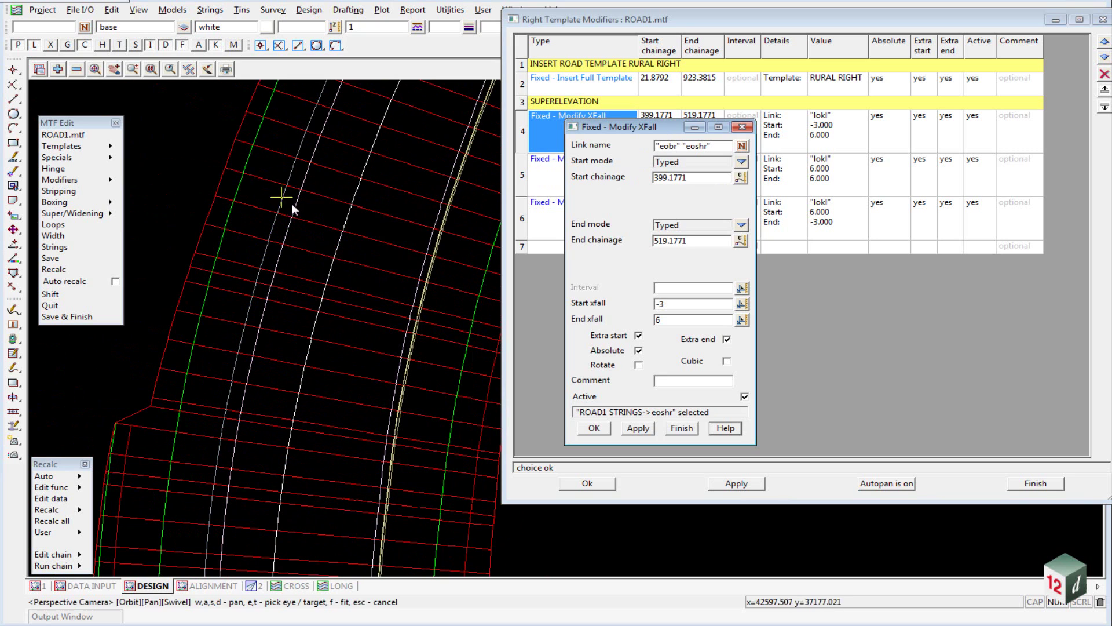
Accept the row 4 crossfall modifier and copy its link names "eobr" "eoshr" into the row 5 modifier, replacing "lokl".
mouse_move(297, 205)
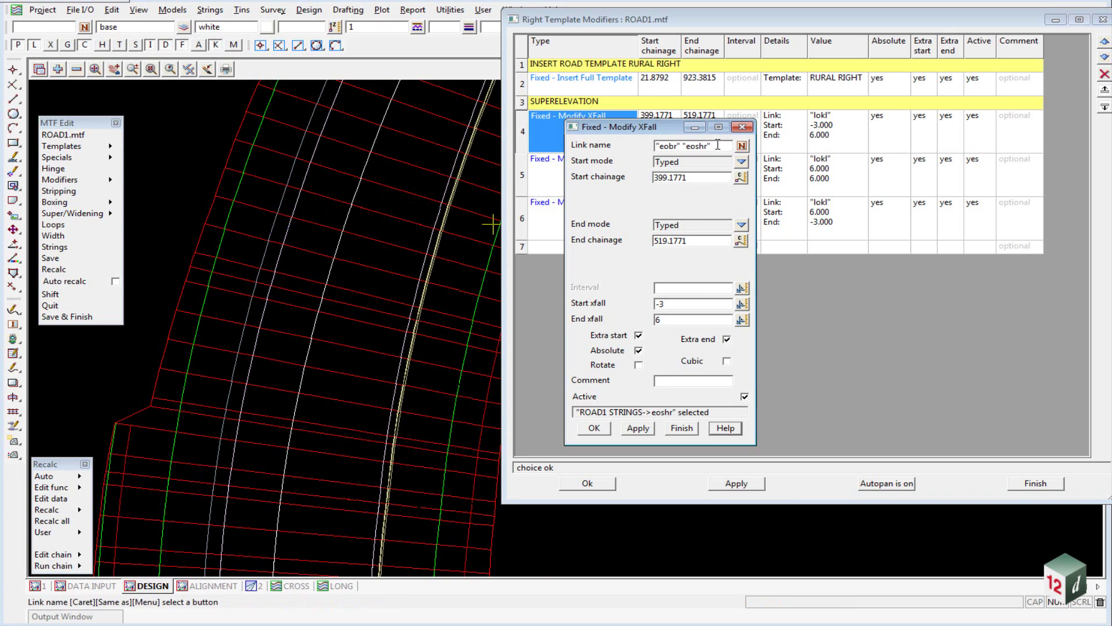
drag(718, 145, 654, 146)
key(ctrl+c)
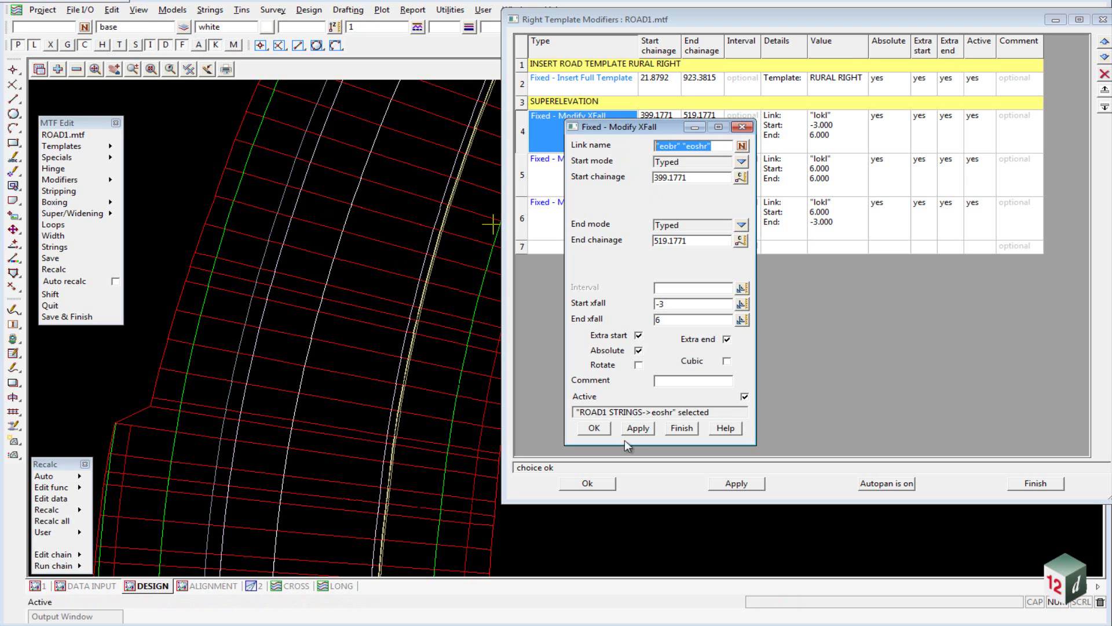
click(595, 428)
double_click(588, 170)
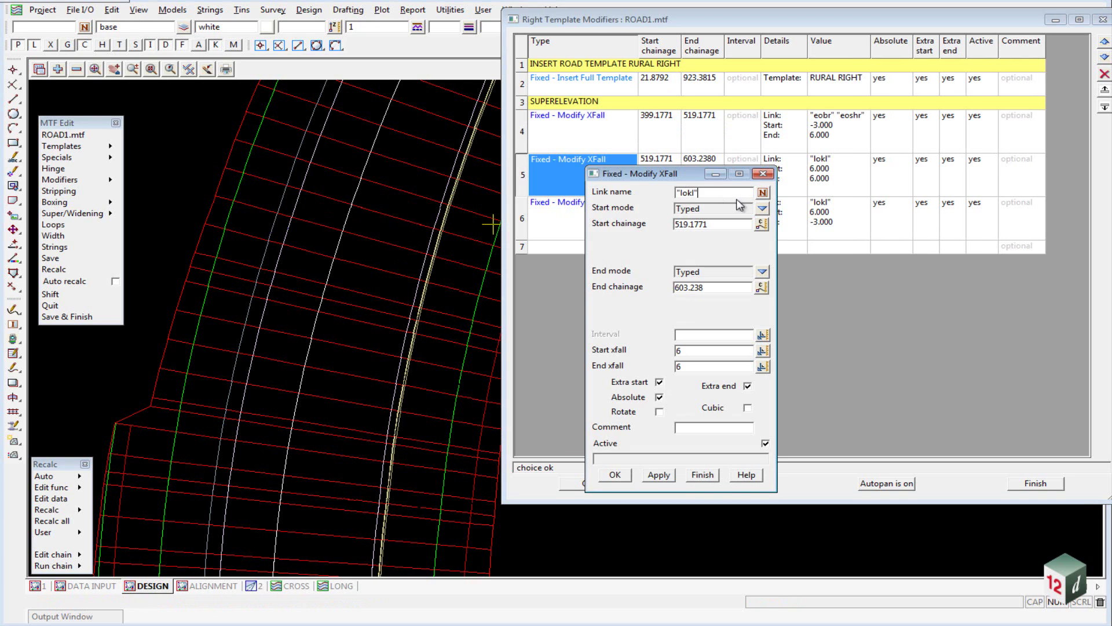
double_click(720, 190)
key(ctrl+v)
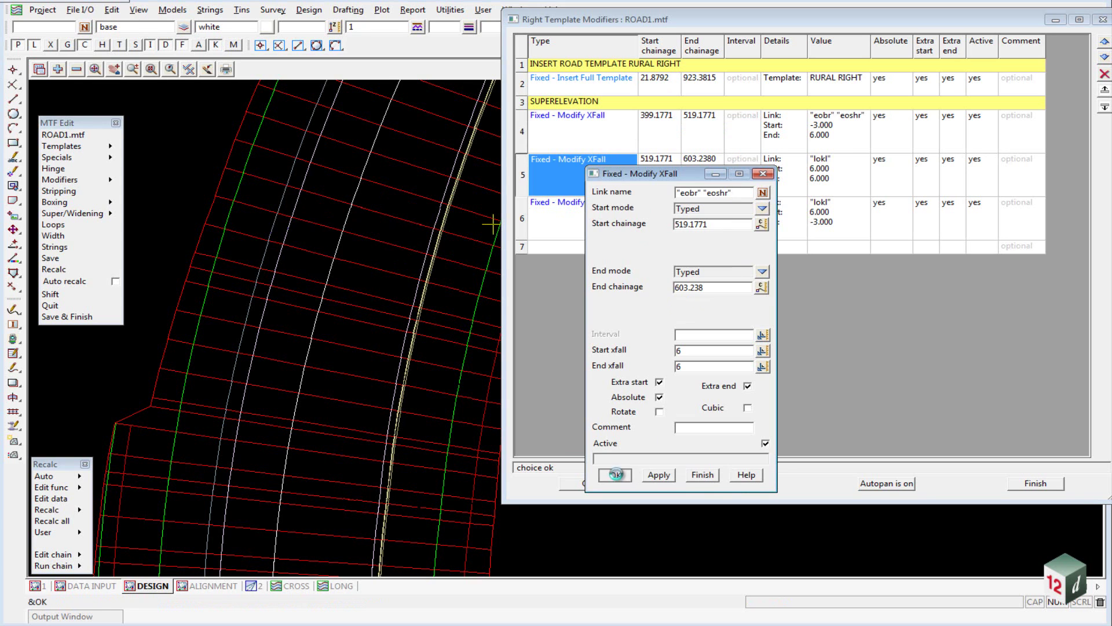
click(616, 475)
Replace the row 6 crossfall modifier's link name with the copied "eobr" "eoshr" strings.
double_click(591, 213)
double_click(705, 242)
key(ctrl+v)
click(620, 523)
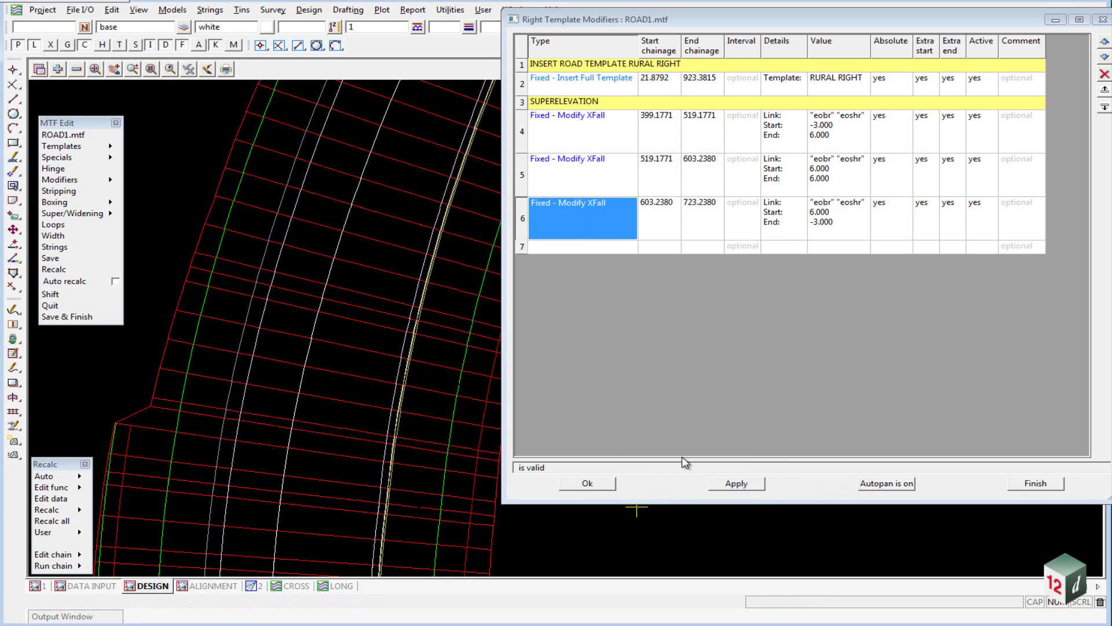
Accept the right template modifiers, recalculate ROAD1, and inspect the curve in the DESIGN view.
click(588, 484)
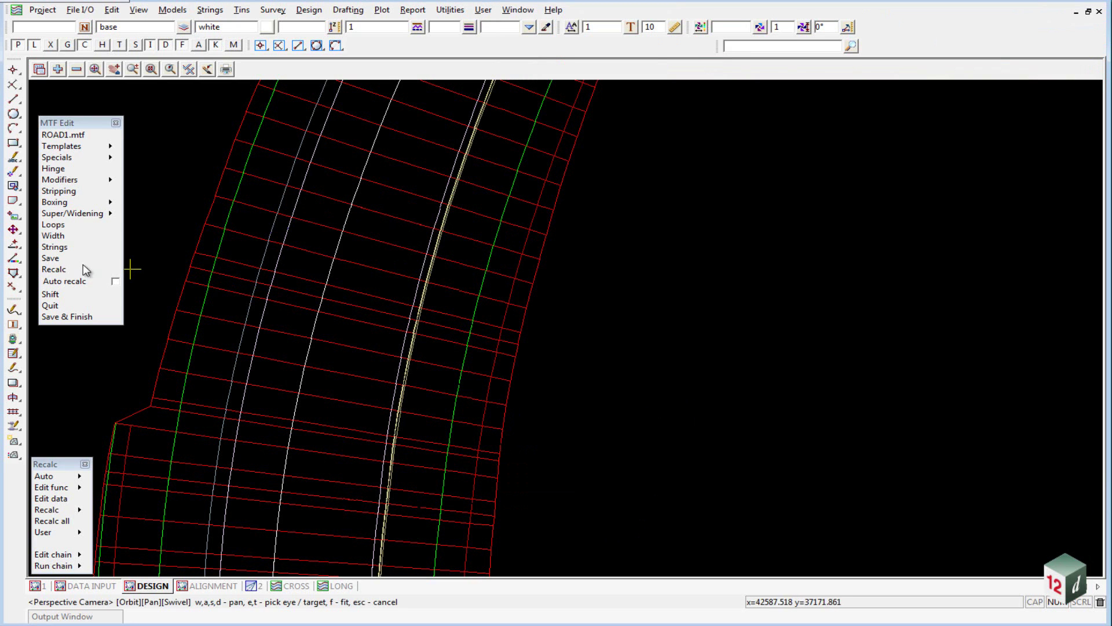
click(53, 270)
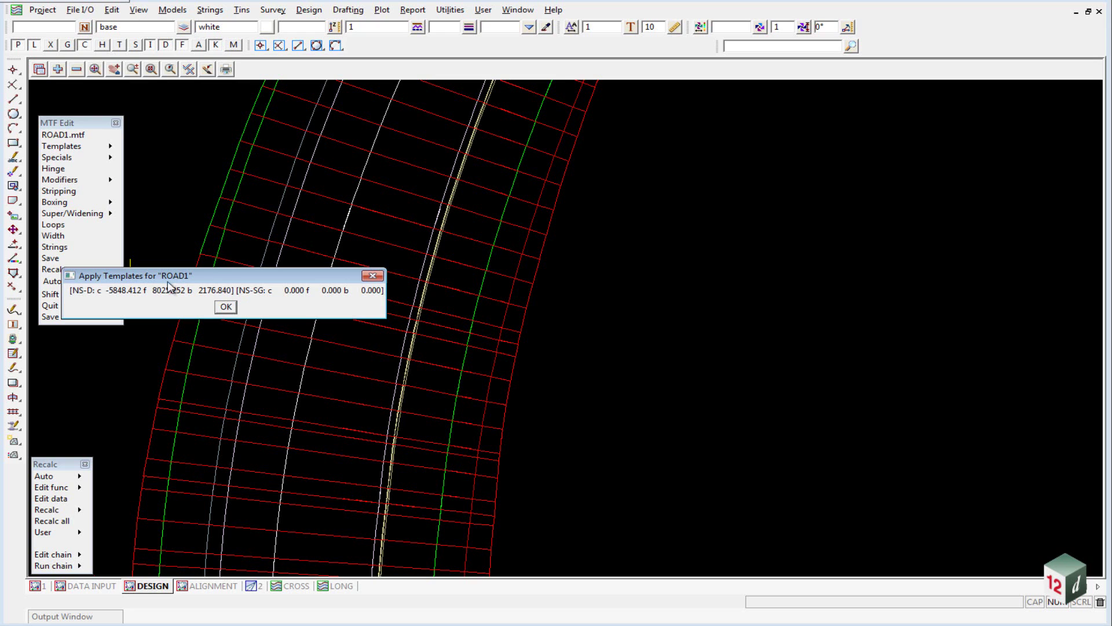
click(225, 307)
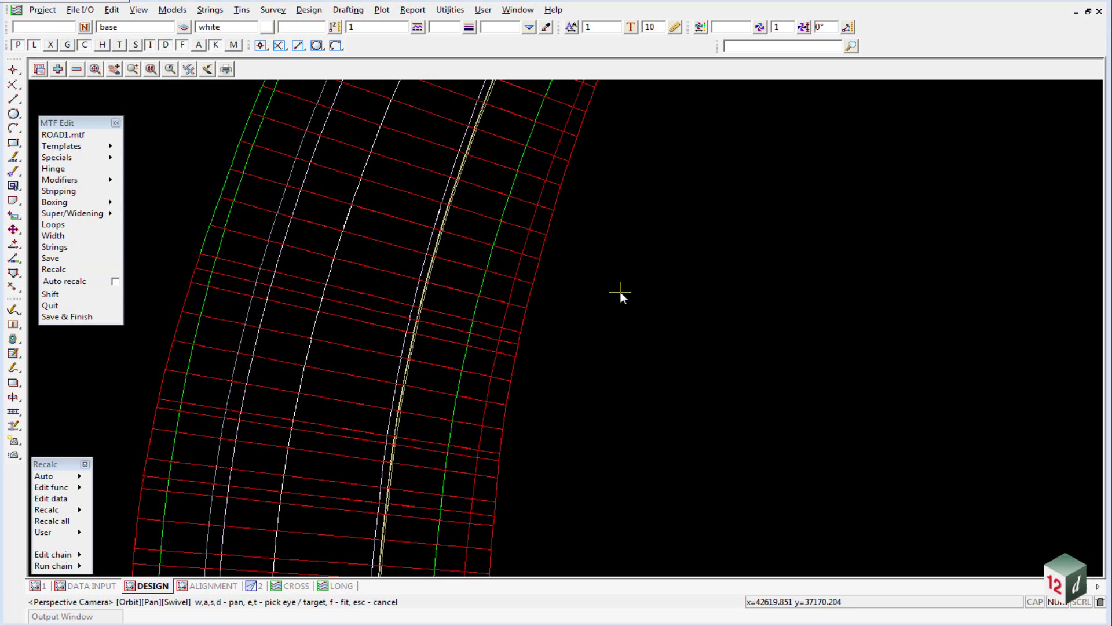
scroll(625, 273, down, 6)
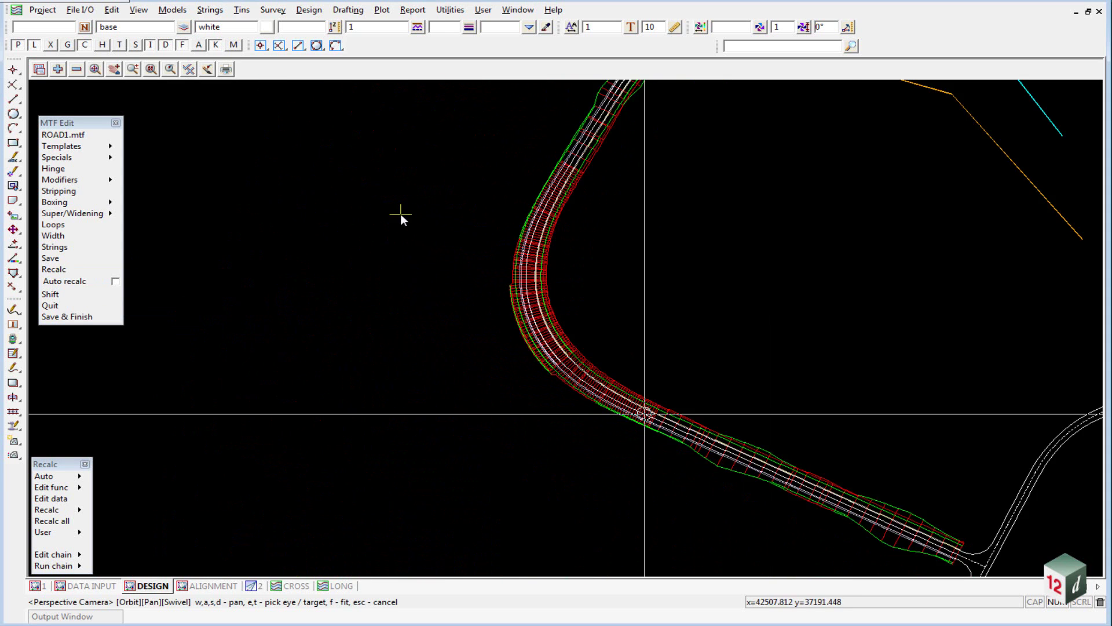
scroll(734, 459, up, 2)
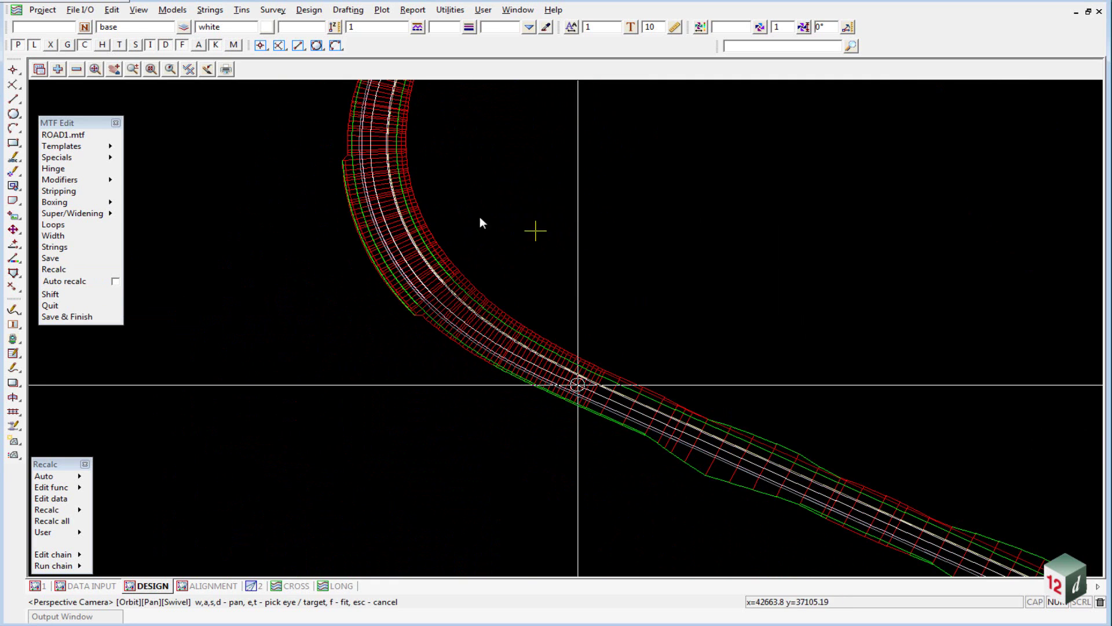
mouse_move(348, 200)
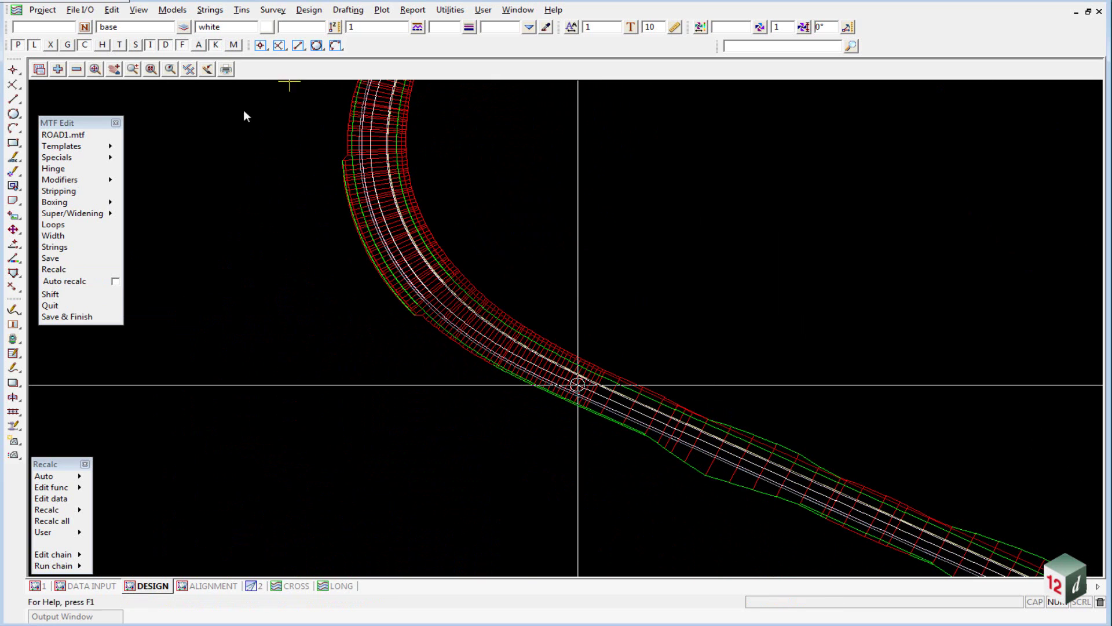
Read the 12da data file BUSBAY.12da from the INTERMEDIATE ROAD DESIGN folder into the project.
click(89, 9)
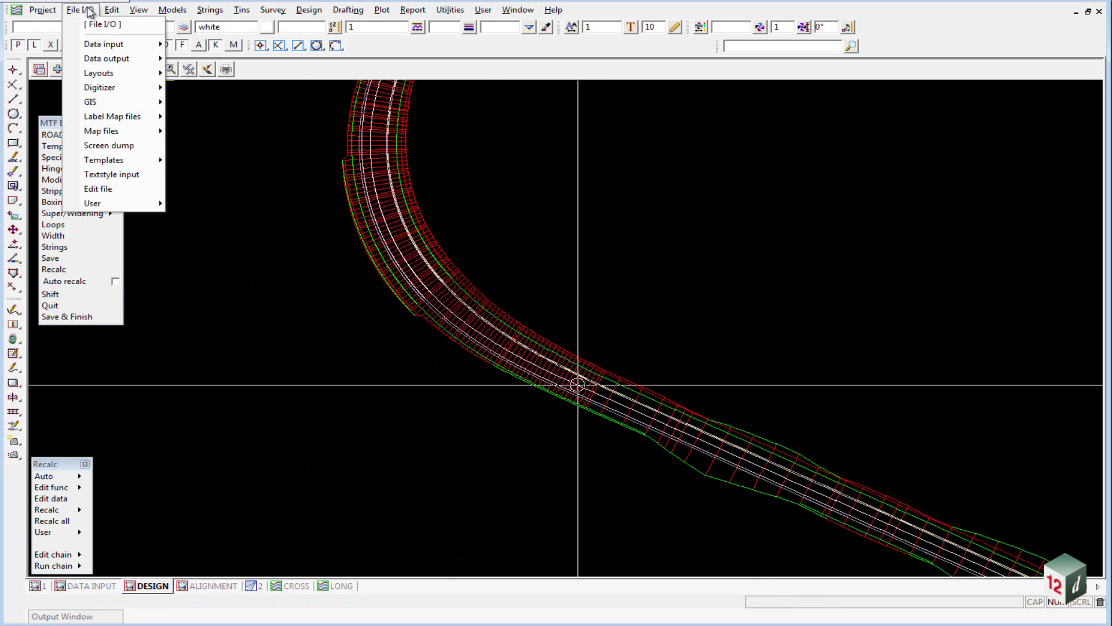
mouse_move(117, 46)
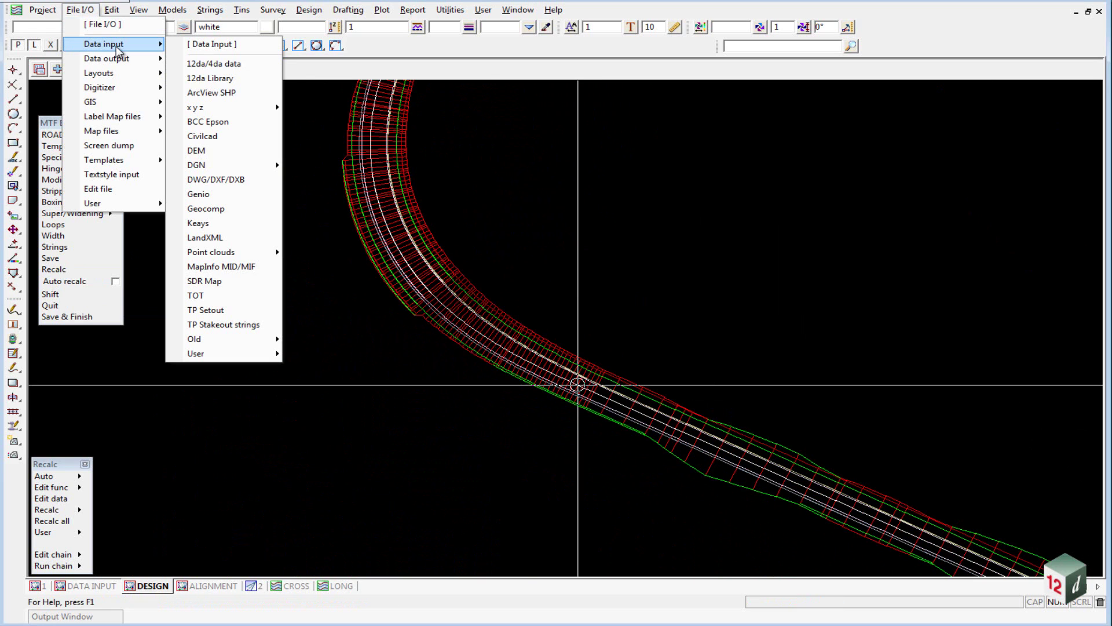
click(224, 69)
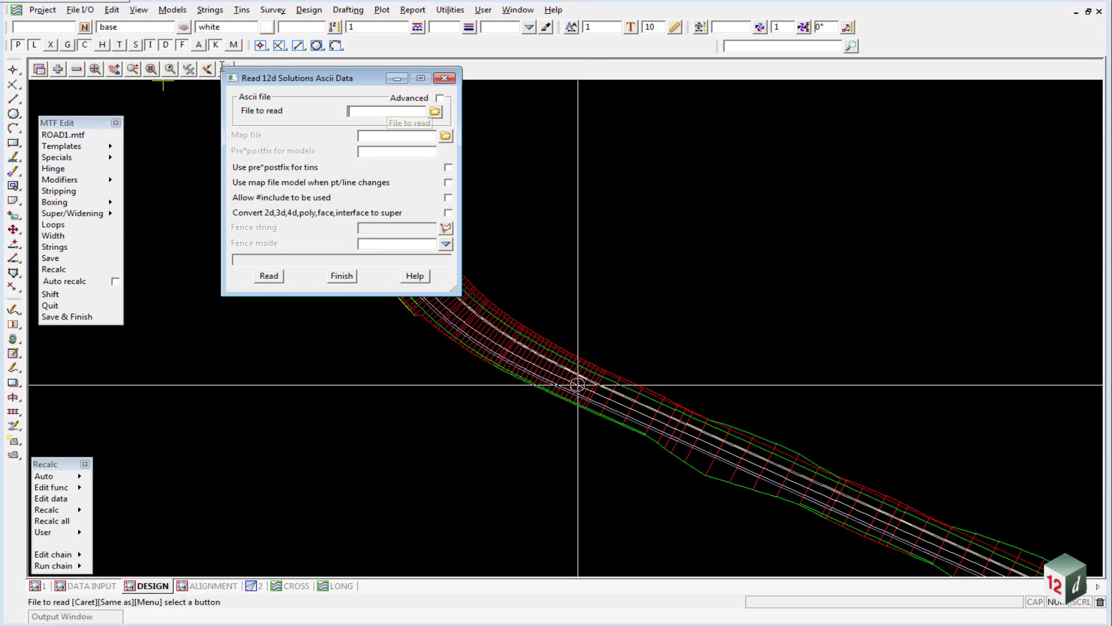
click(434, 111)
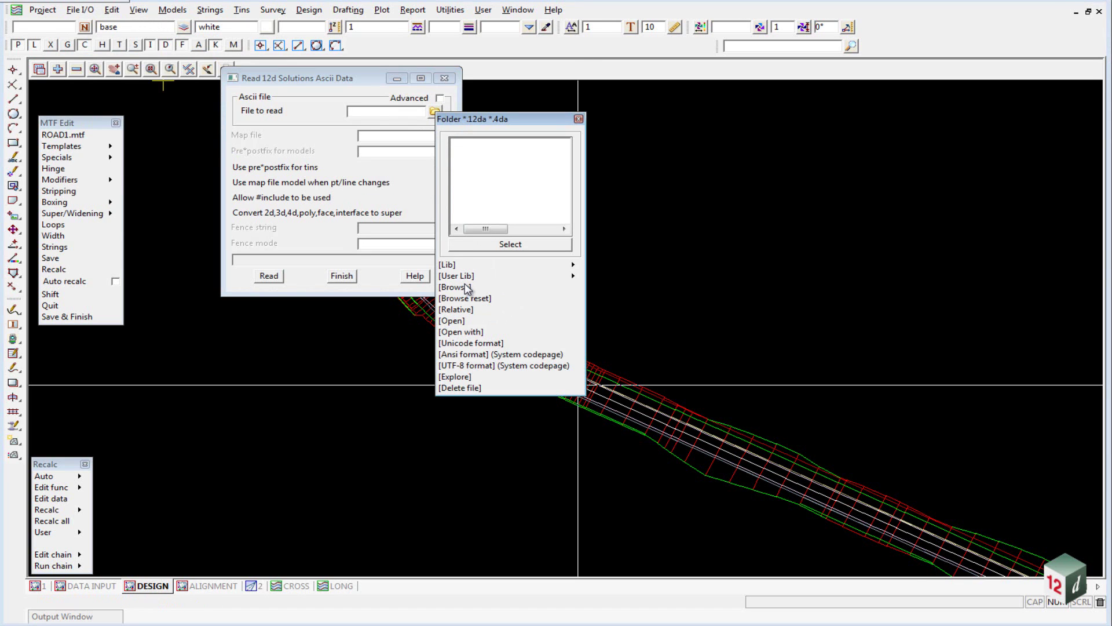
click(466, 287)
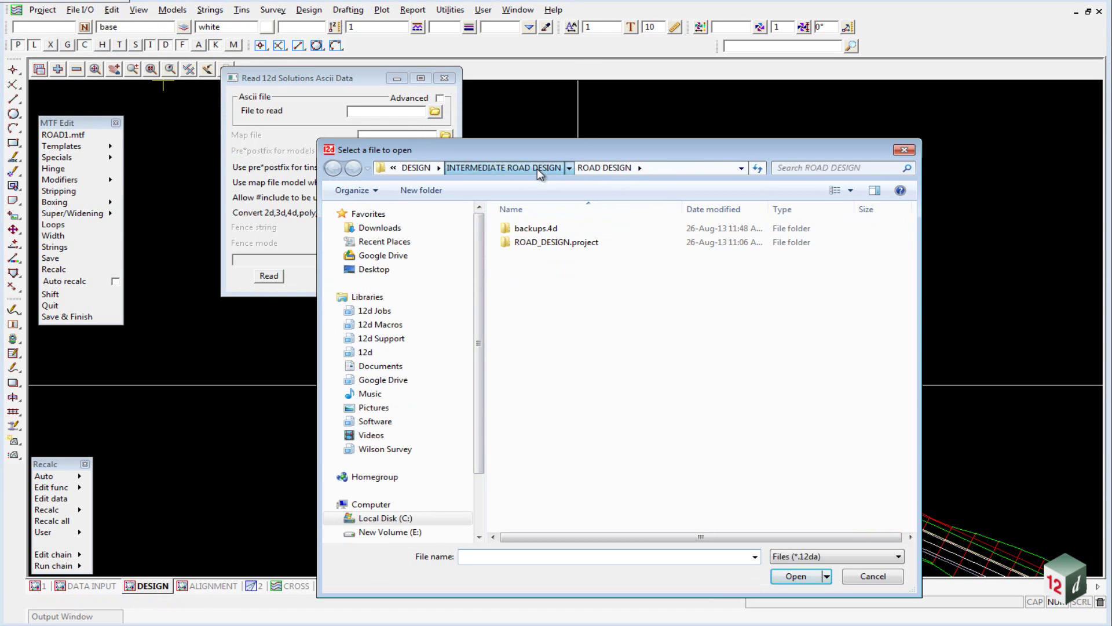
click(537, 168)
double_click(538, 270)
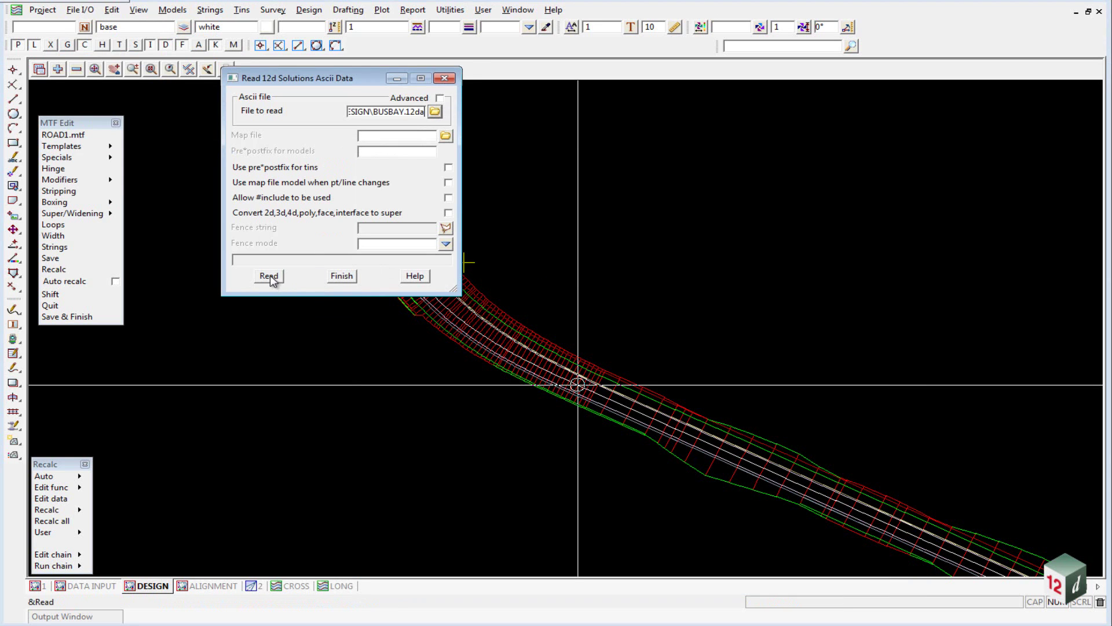
click(269, 276)
Add the ALIGNMENT BUSBAY model to the ALIGNMENT view and examine the bus bay string beside the road.
click(207, 587)
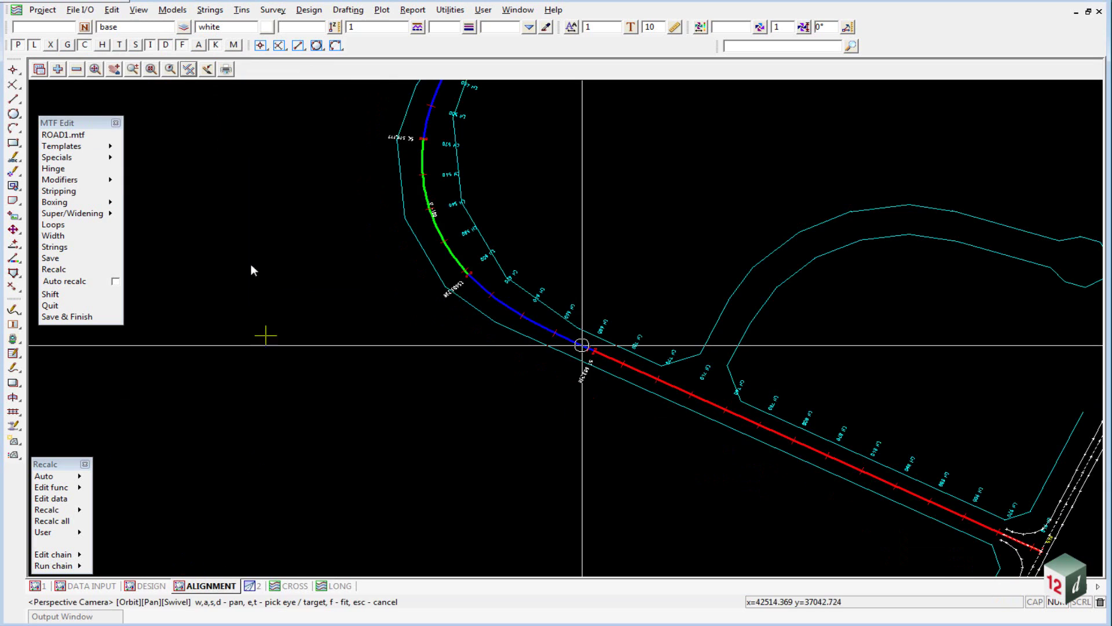
click(57, 69)
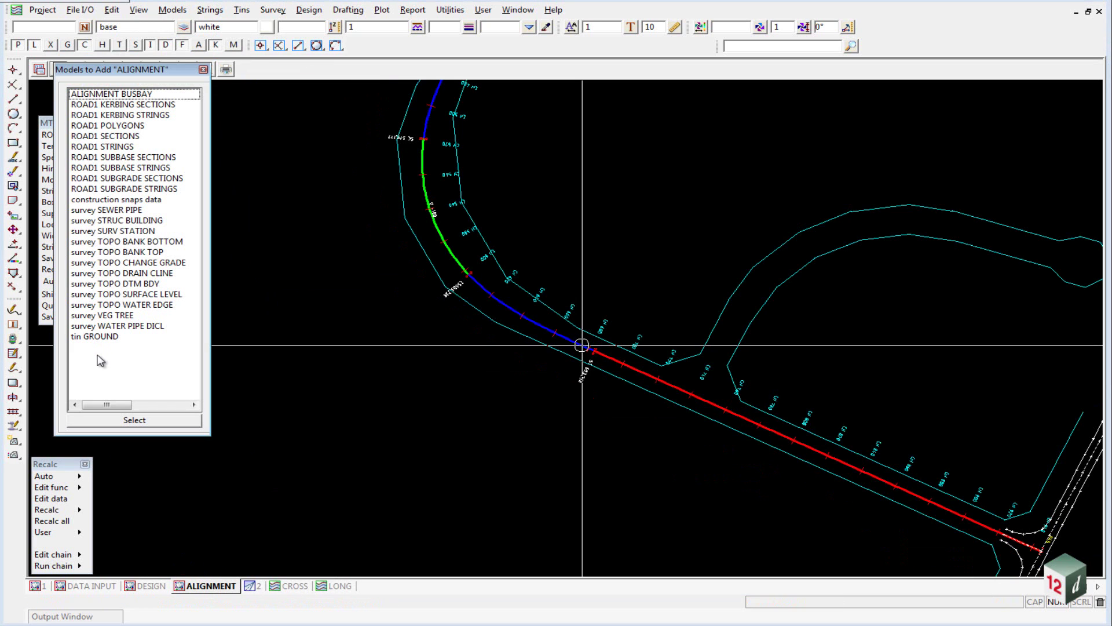
double_click(132, 94)
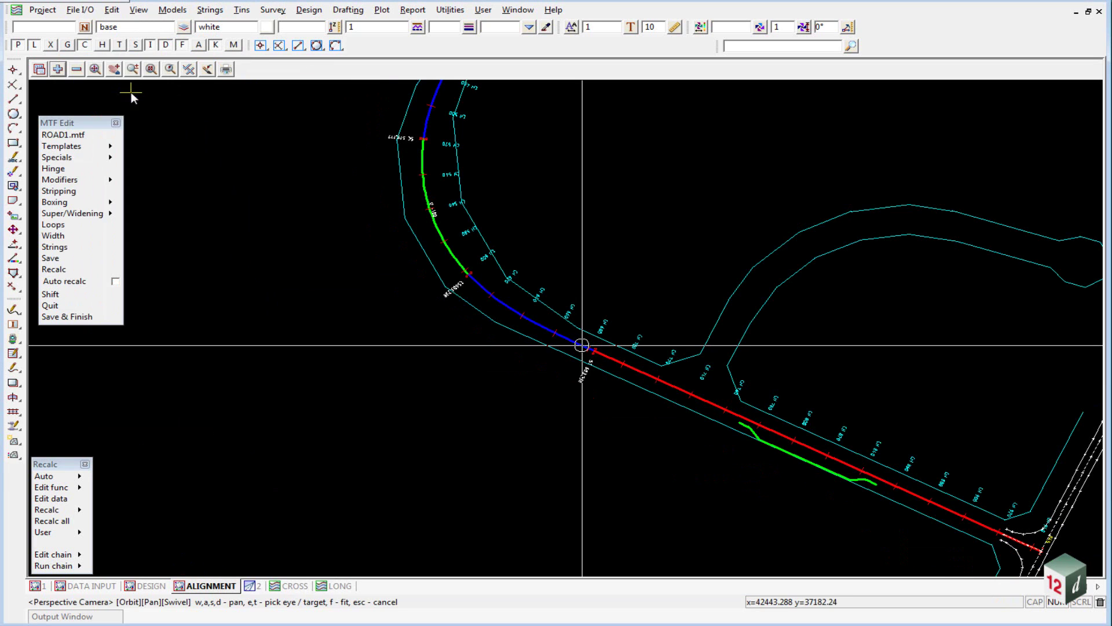
scroll(269, 289, down, 2)
scroll(560, 399, up, 4)
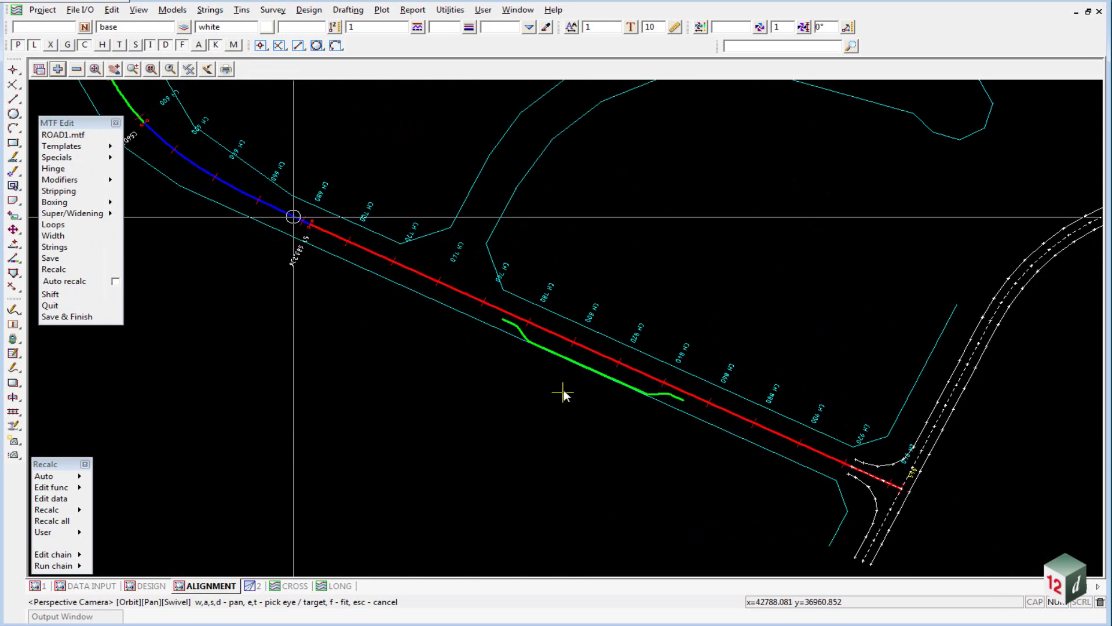
scroll(562, 395, up, 2)
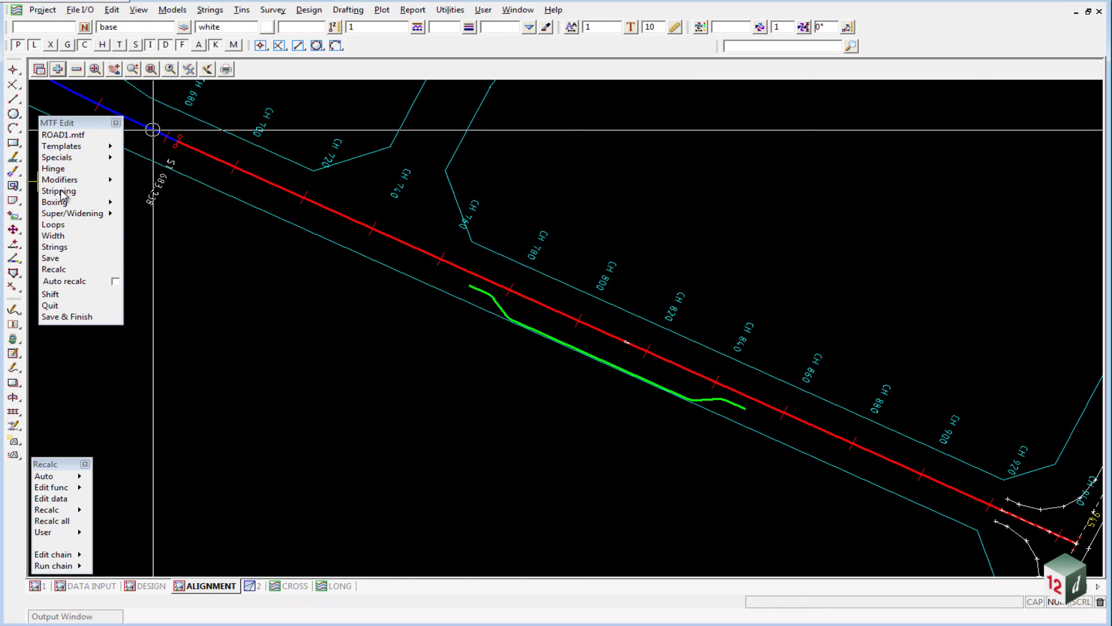
Reopen ROAD1's right-side template modifiers and enlarge the table to fit all its rows.
click(110, 181)
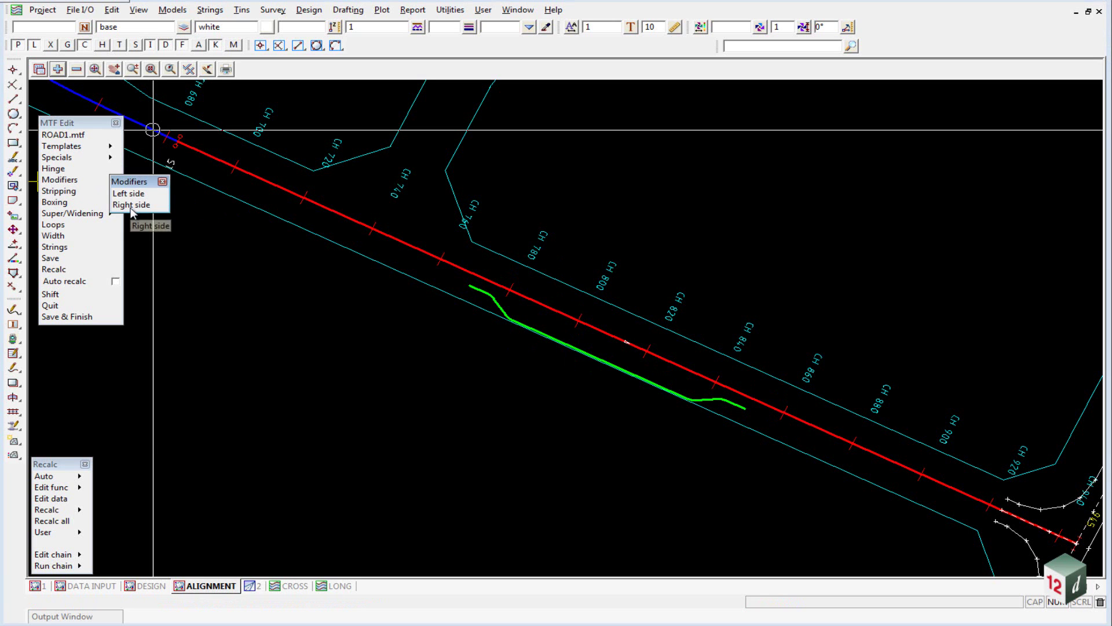
click(132, 205)
drag(396, 228, 762, 10)
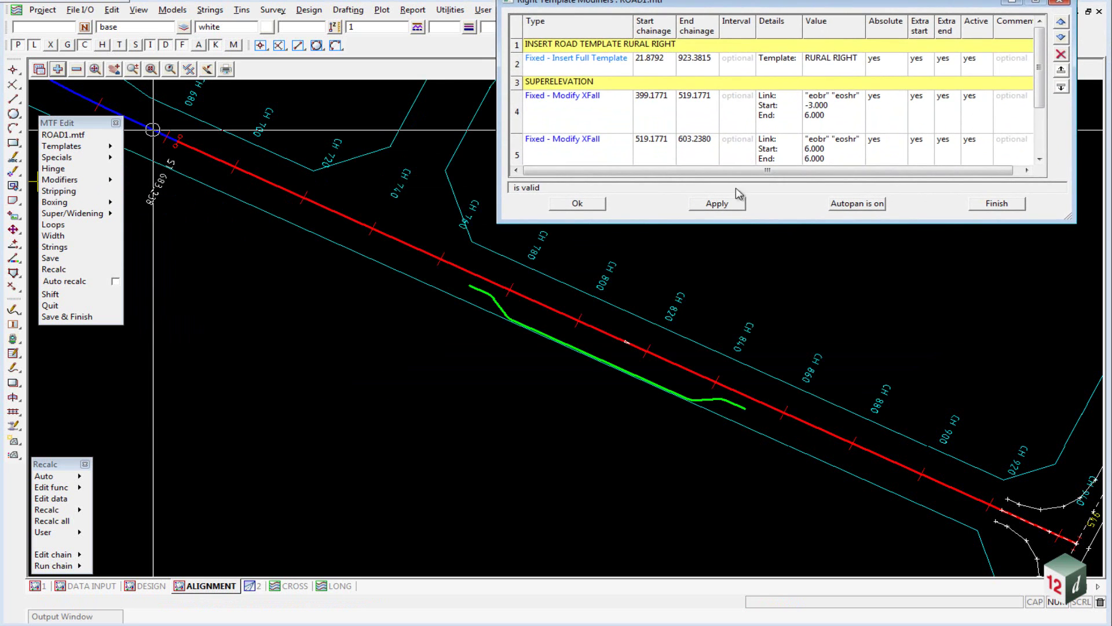
drag(800, 217, 799, 398)
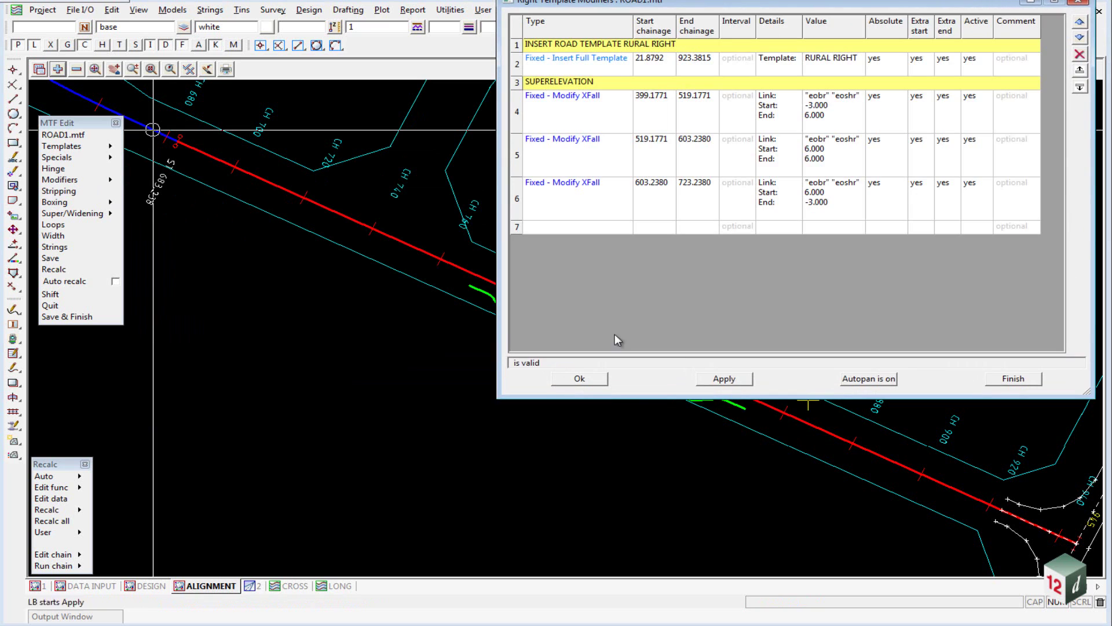
Add a comment row reading "BUSBAY" in row 7, below the superelevation modifiers.
click(582, 228)
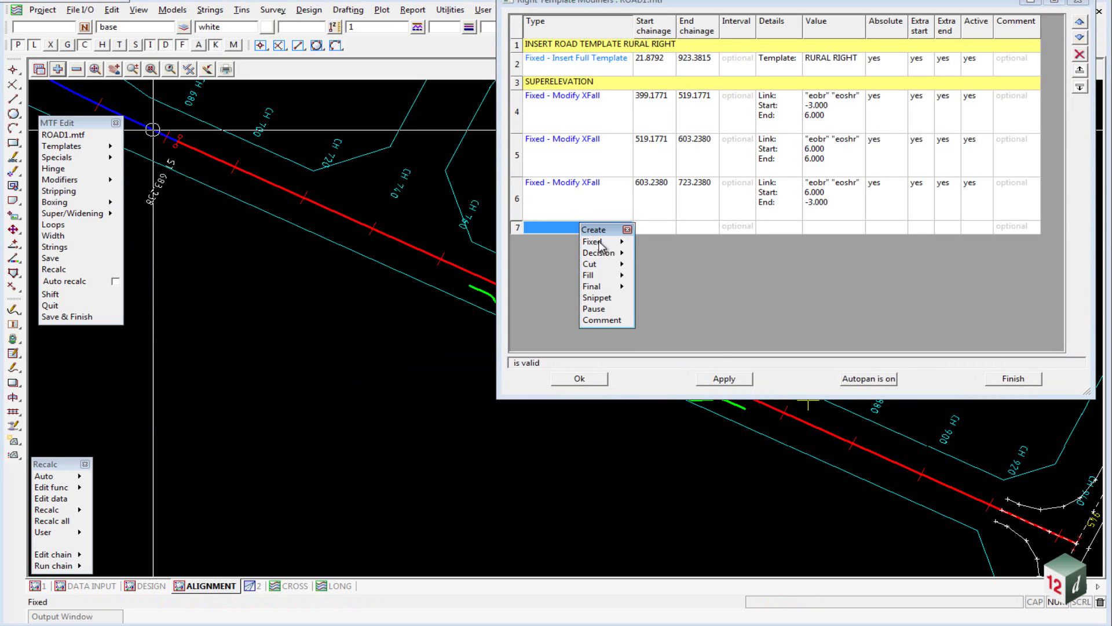
click(599, 319)
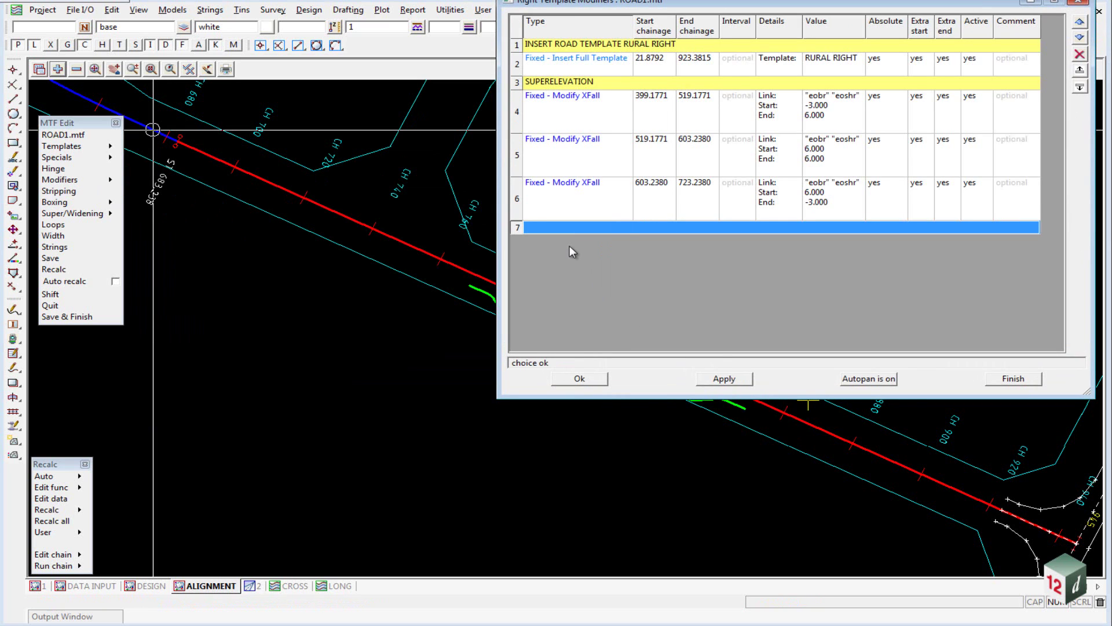
text(BUSBAY)
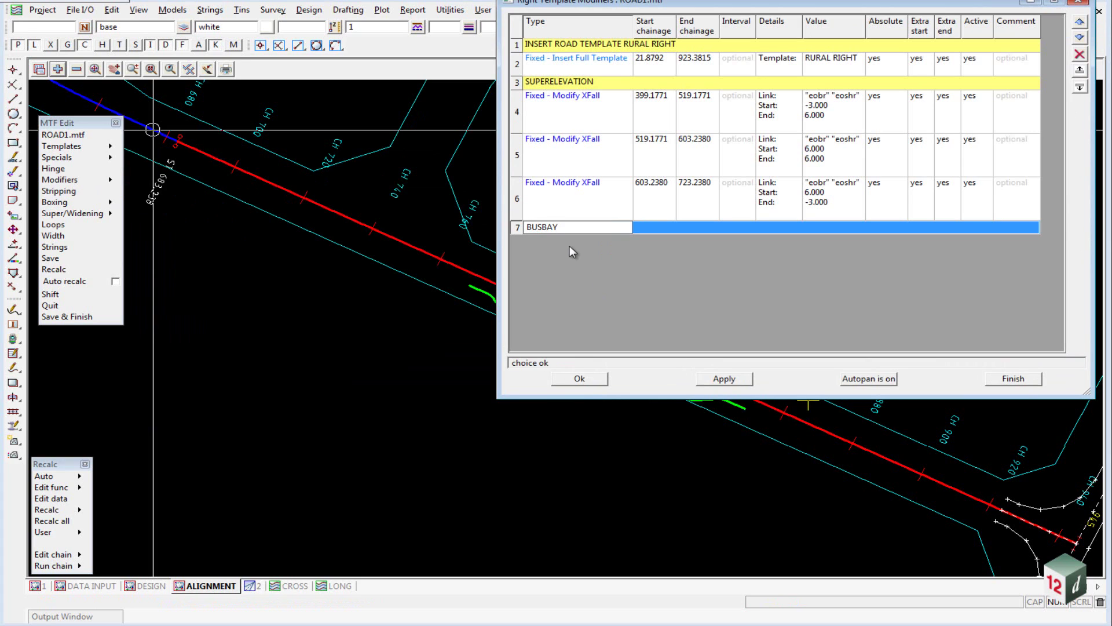
key(Return)
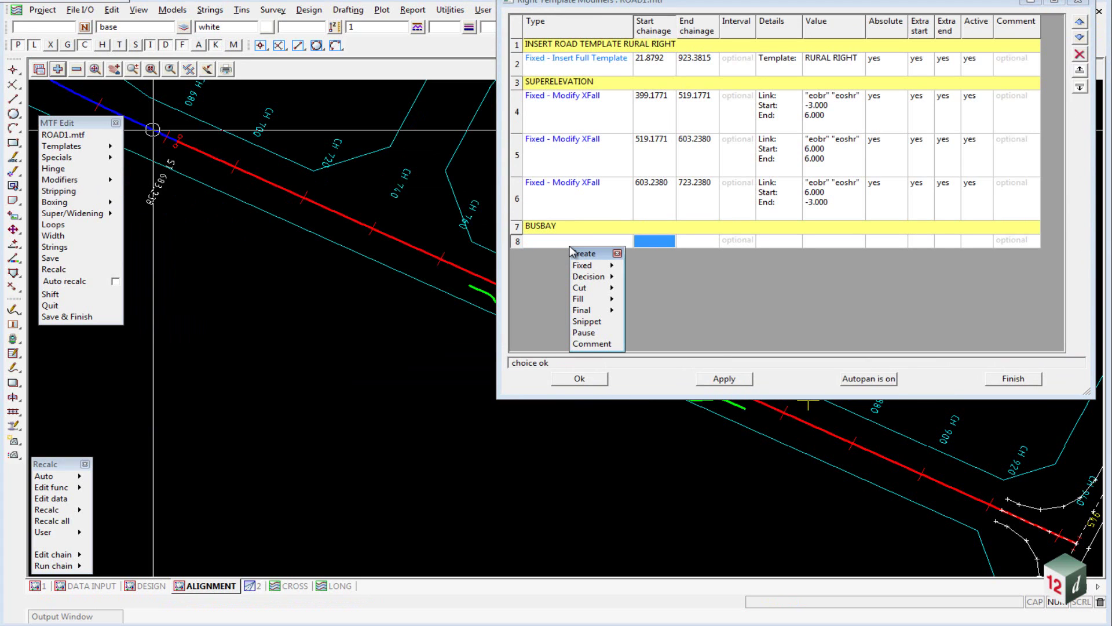
Create a fixed Modify Width to String modifier in row 8 under the BUSBAY comment.
click(606, 267)
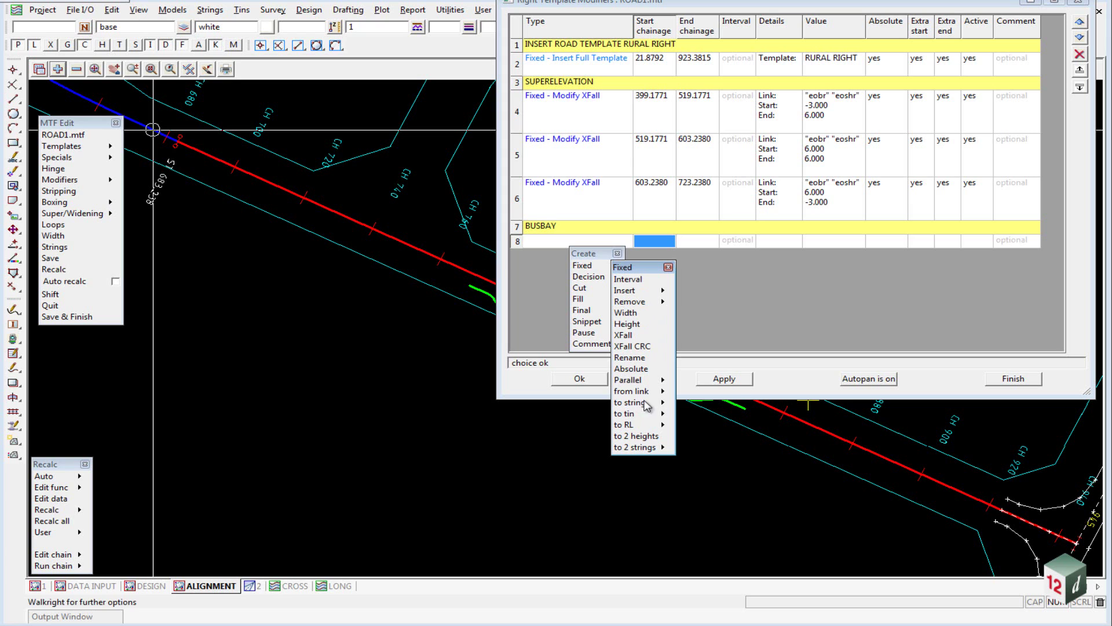
click(644, 402)
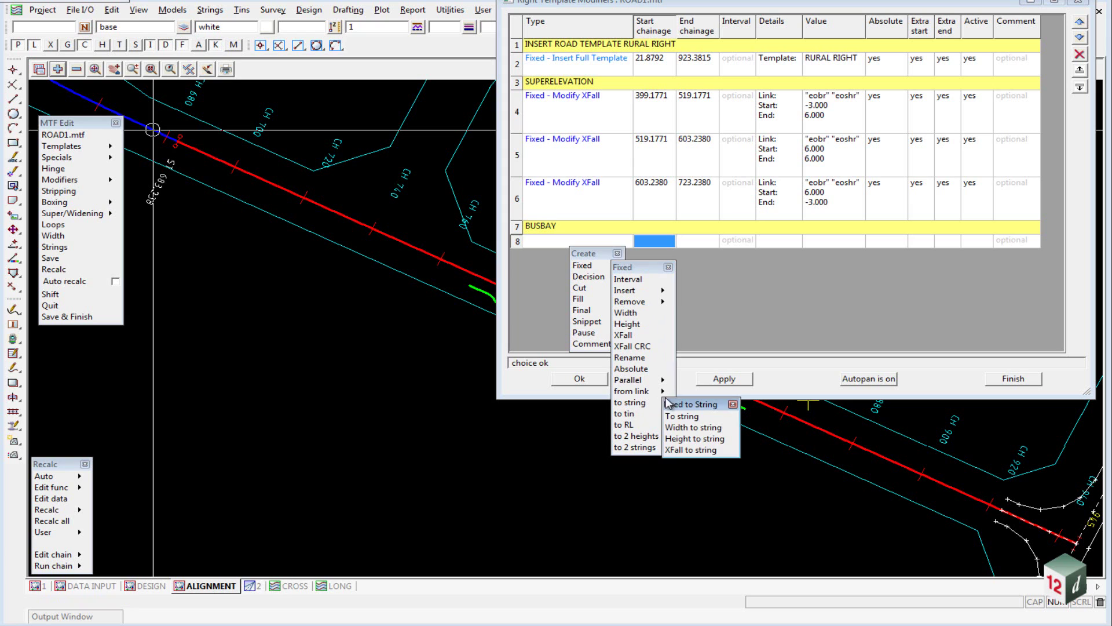
click(685, 430)
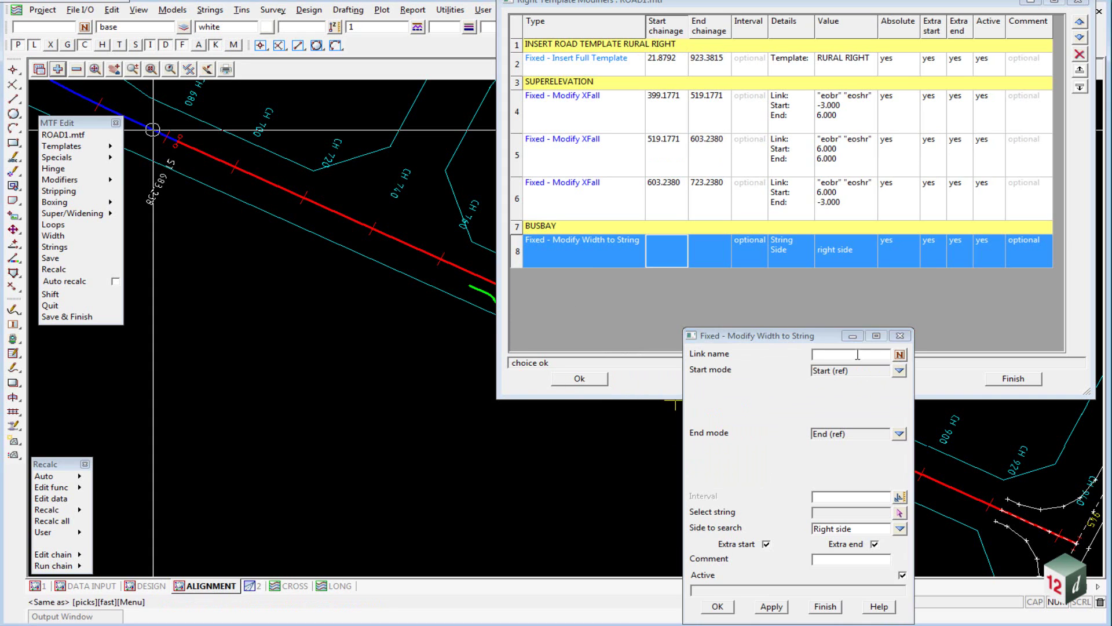
Set the width modifier's link name to "eobr" by picking the eobr string from the ROAD1 STRINGS model in the DESIGN view.
click(853, 336)
click(164, 585)
scroll(247, 451, down, 2)
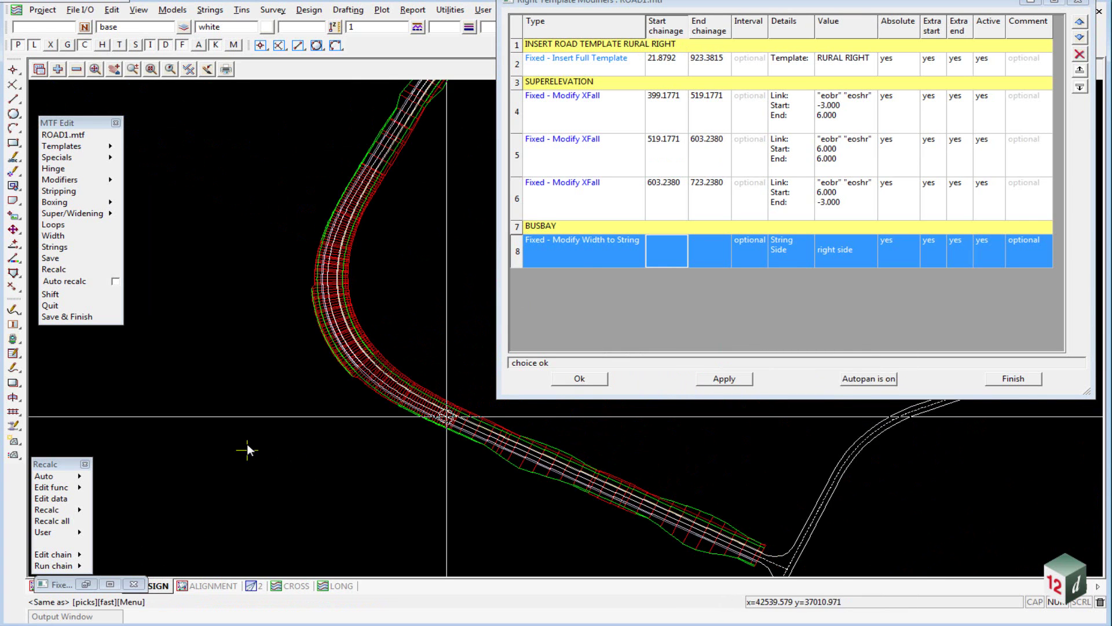
scroll(524, 494, up, 5)
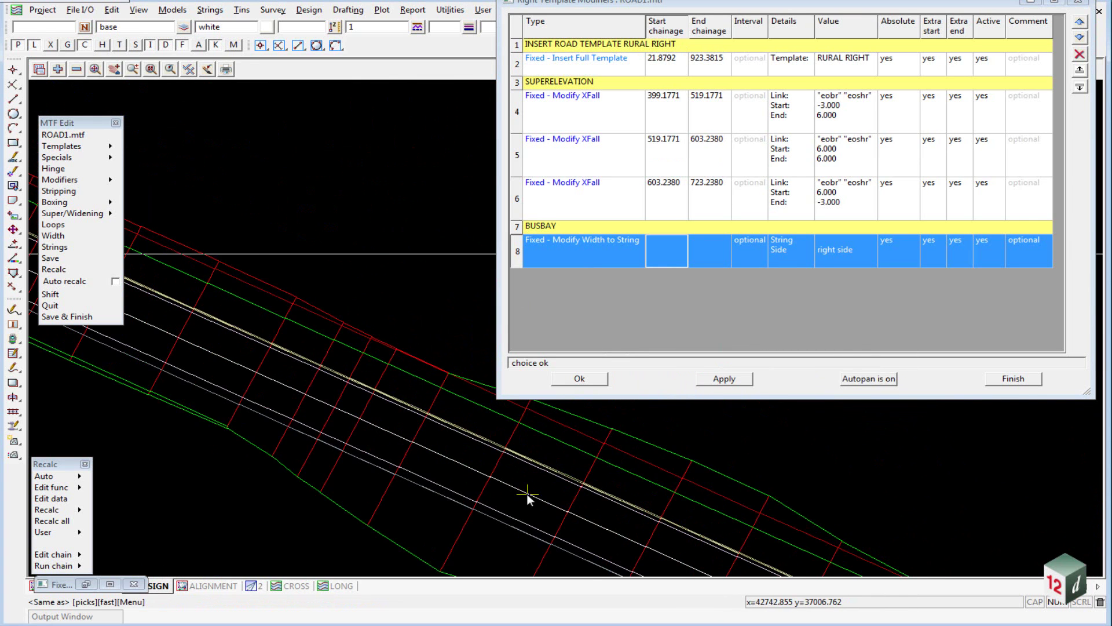
click(489, 519)
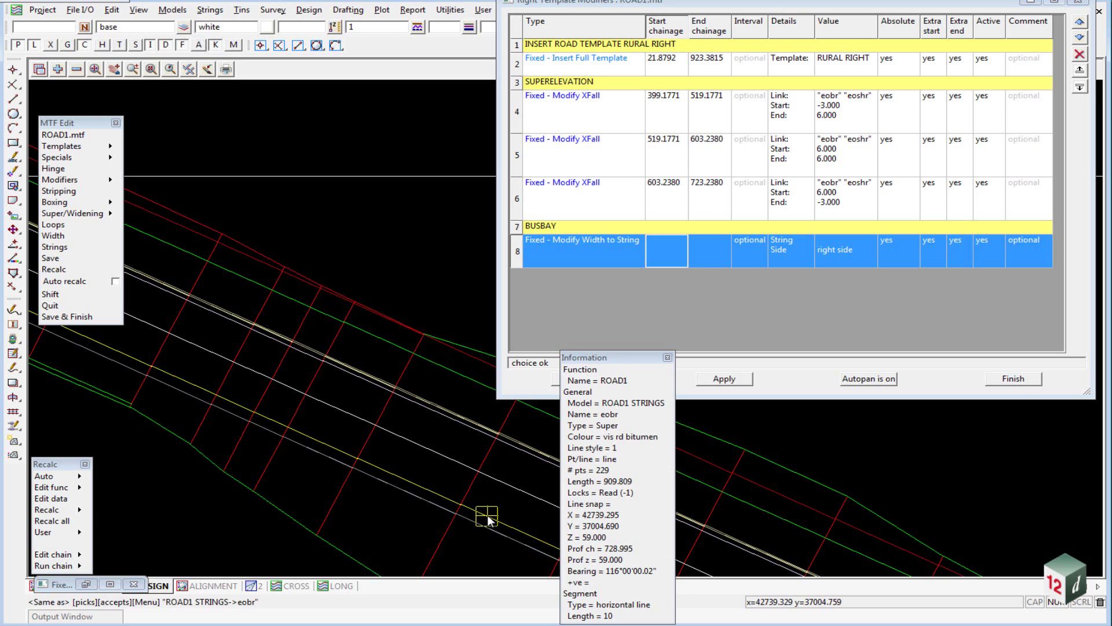
middle_click(488, 519)
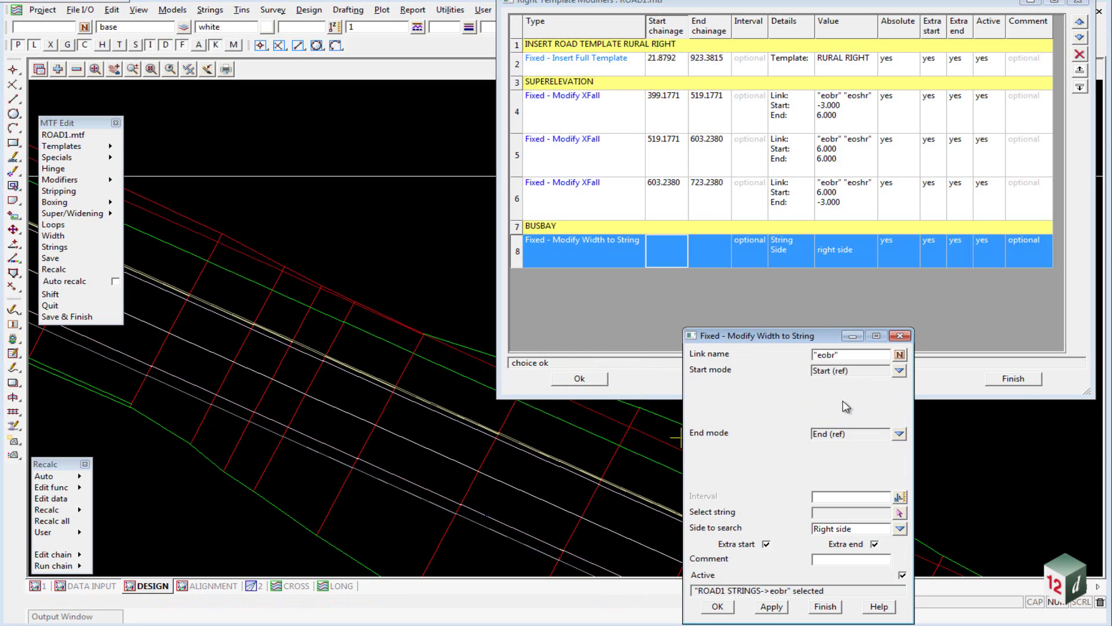
Set the modifier's start mode to Start of other string and pick the BUSBAY string as its start string.
click(899, 371)
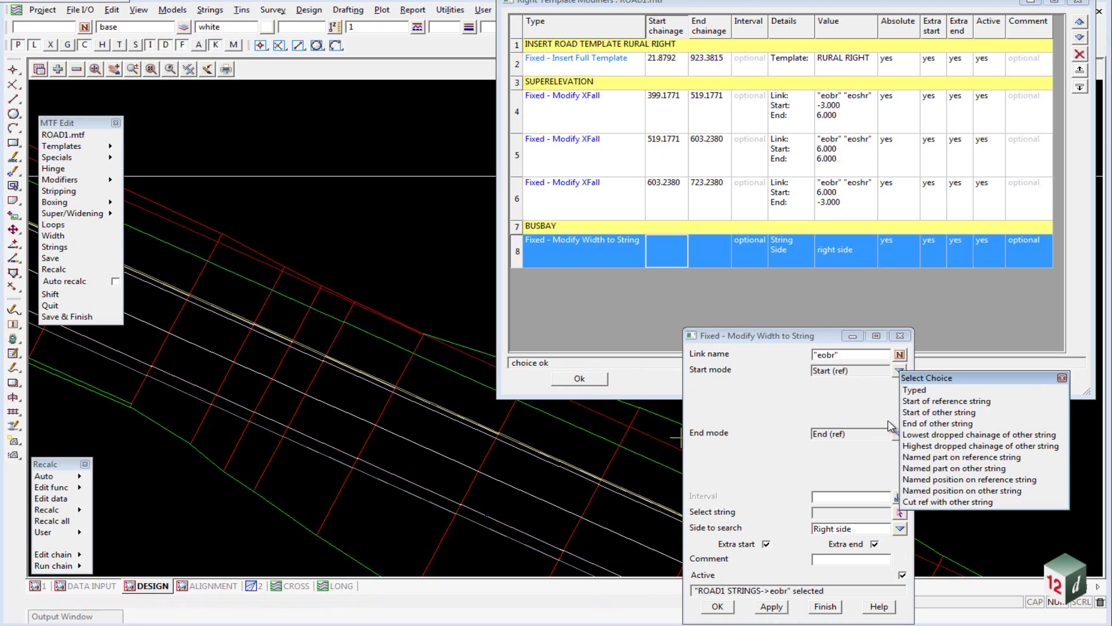
click(947, 413)
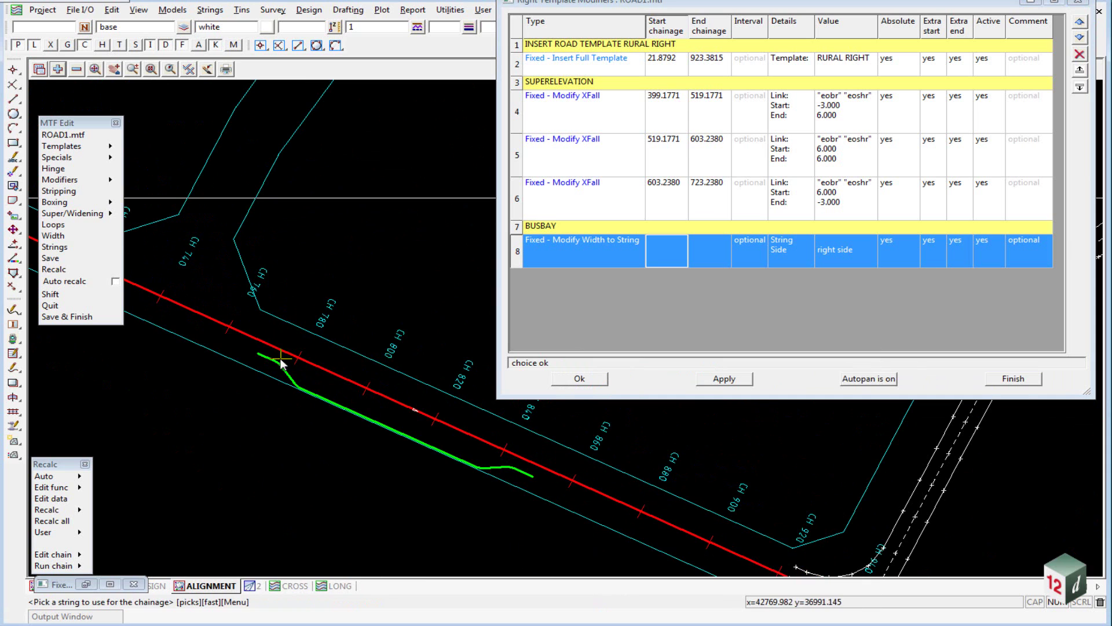
click(280, 362)
middle_click(280, 365)
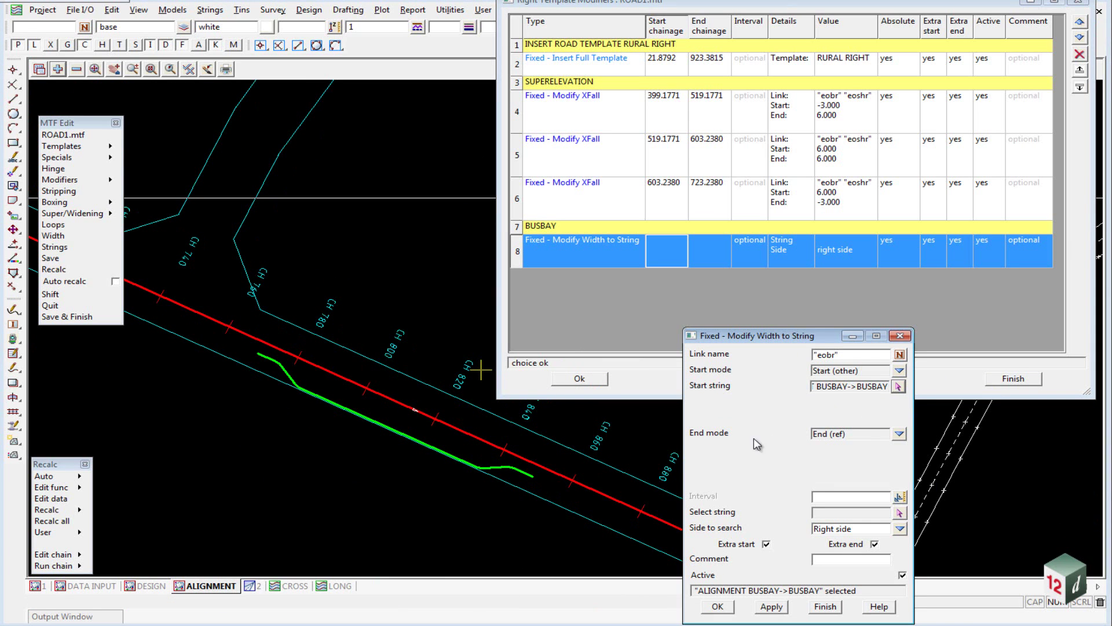
Set the modifier's end mode to End of other string and pick the BUSBAY string as its end string.
click(899, 434)
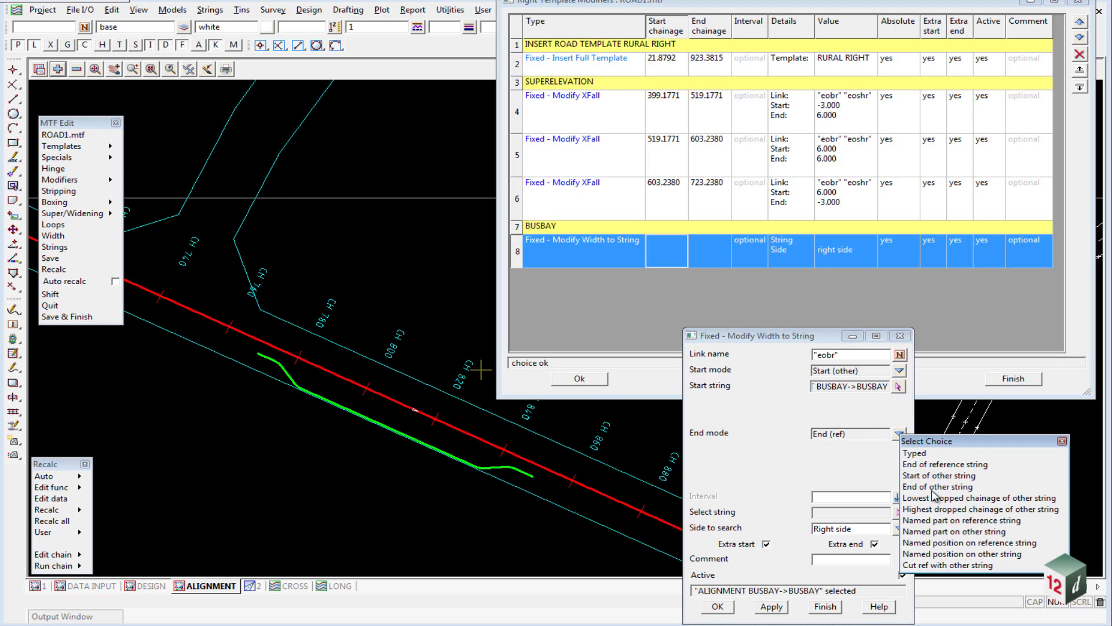
click(934, 489)
click(898, 449)
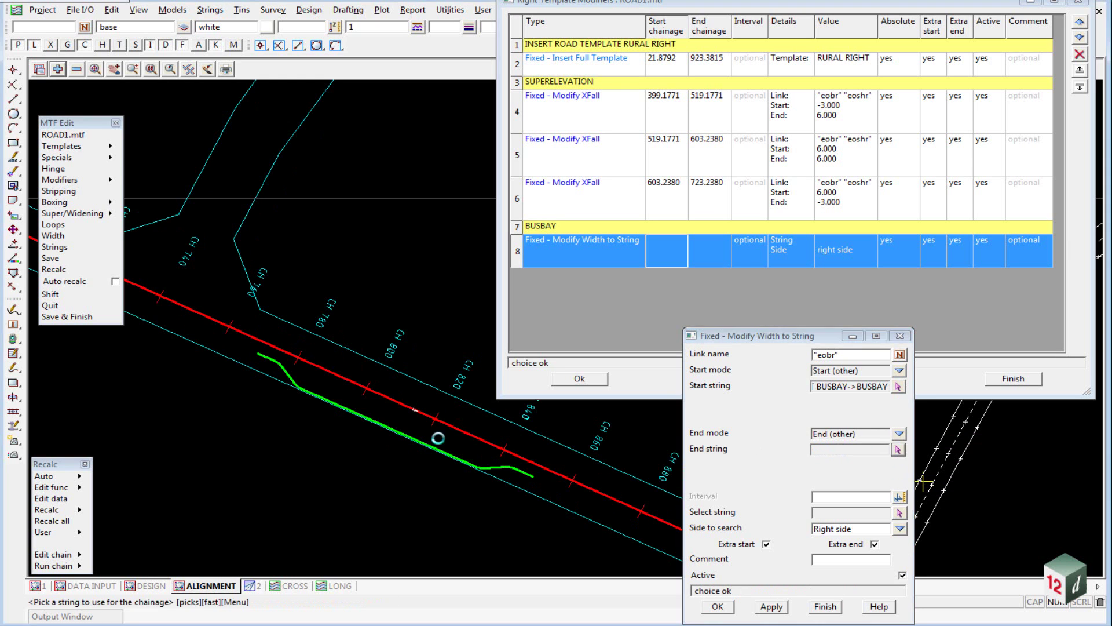
click(281, 362)
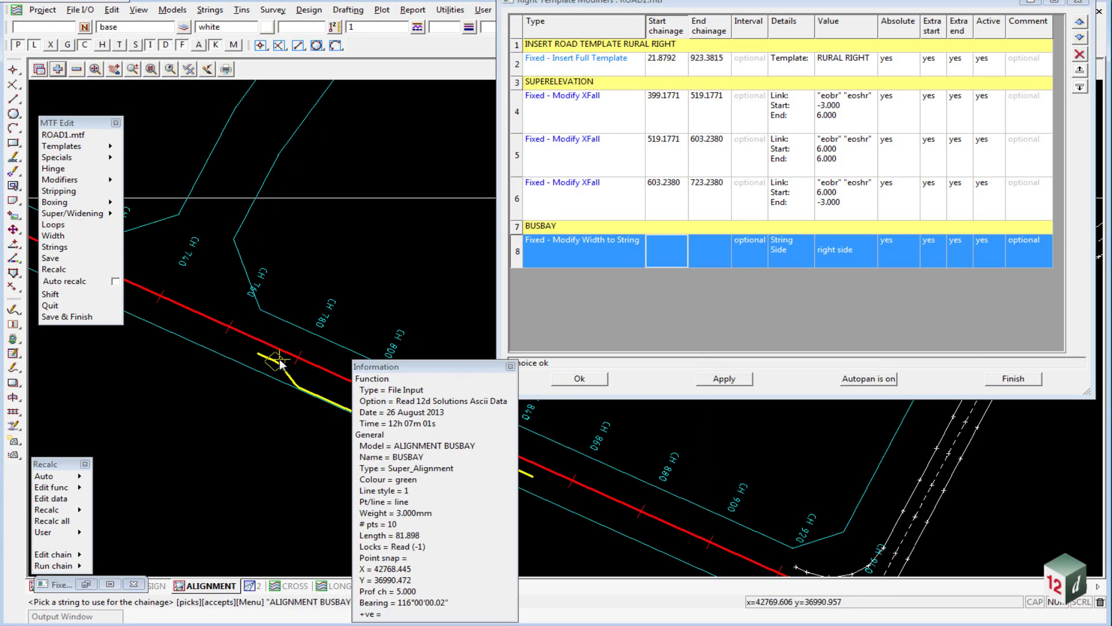
middle_click(281, 362)
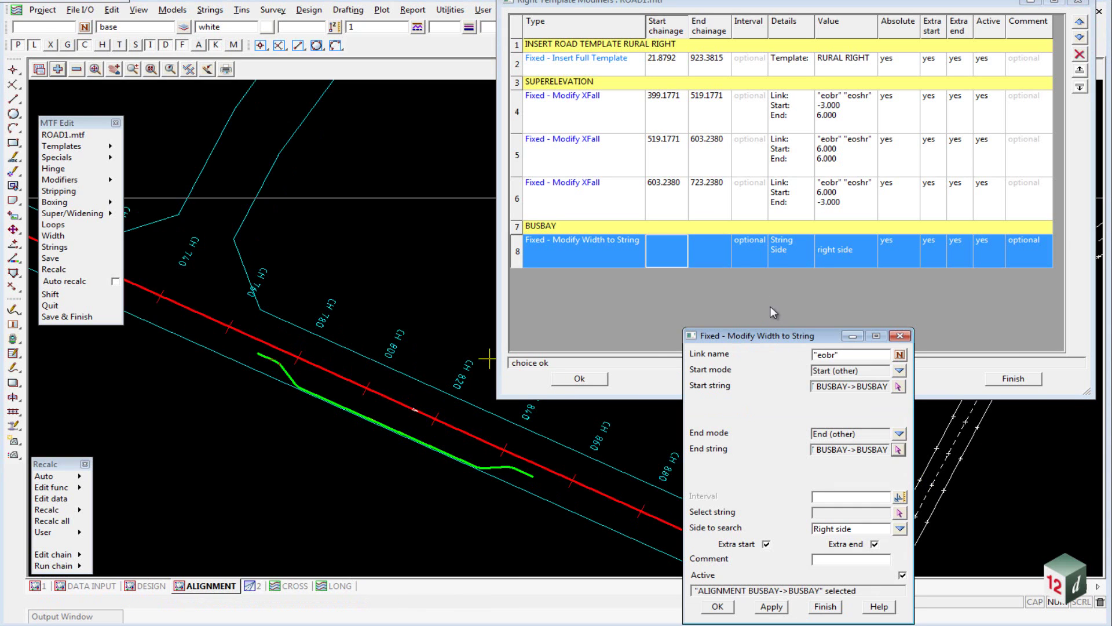
Set the modifier's interval to 2, select BUSBAY as the string to widen to, and accept the modifier.
drag(777, 336, 808, 186)
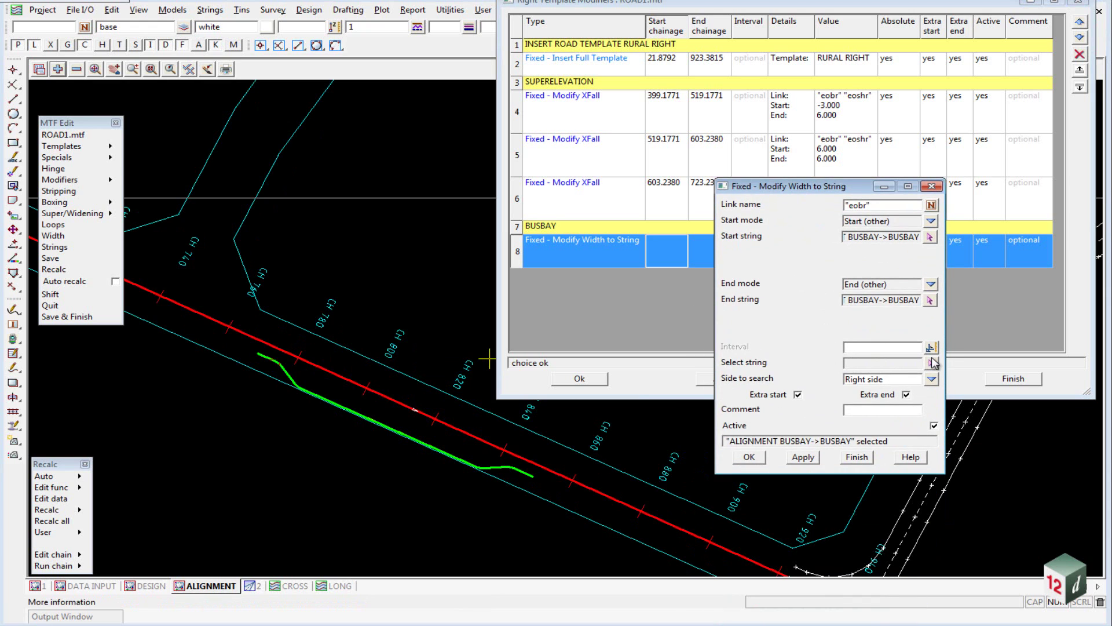
text(2)
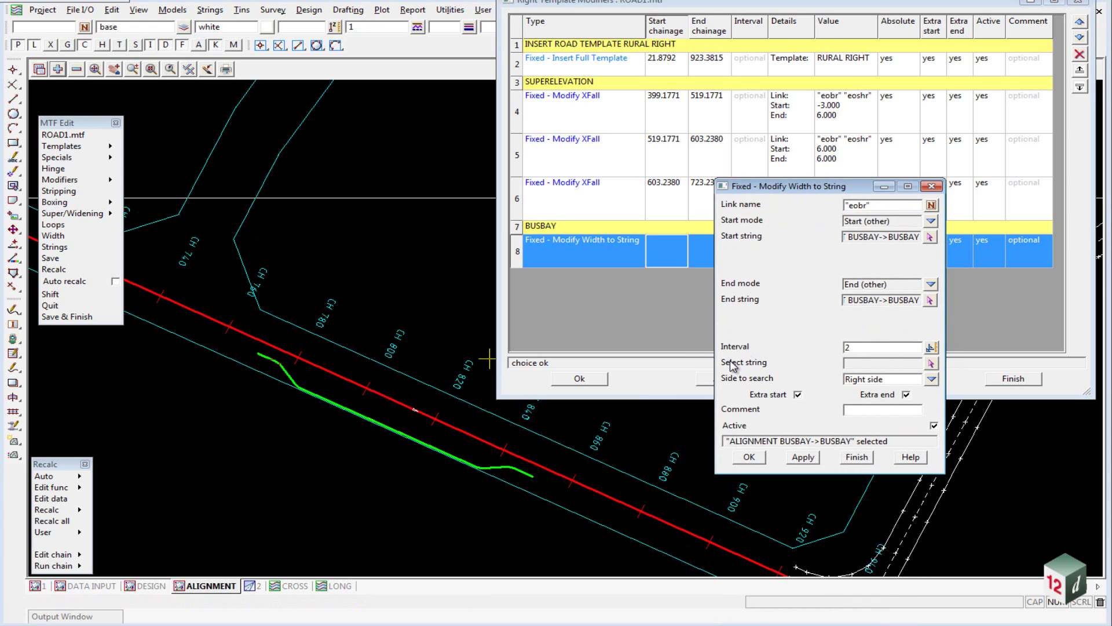
click(930, 362)
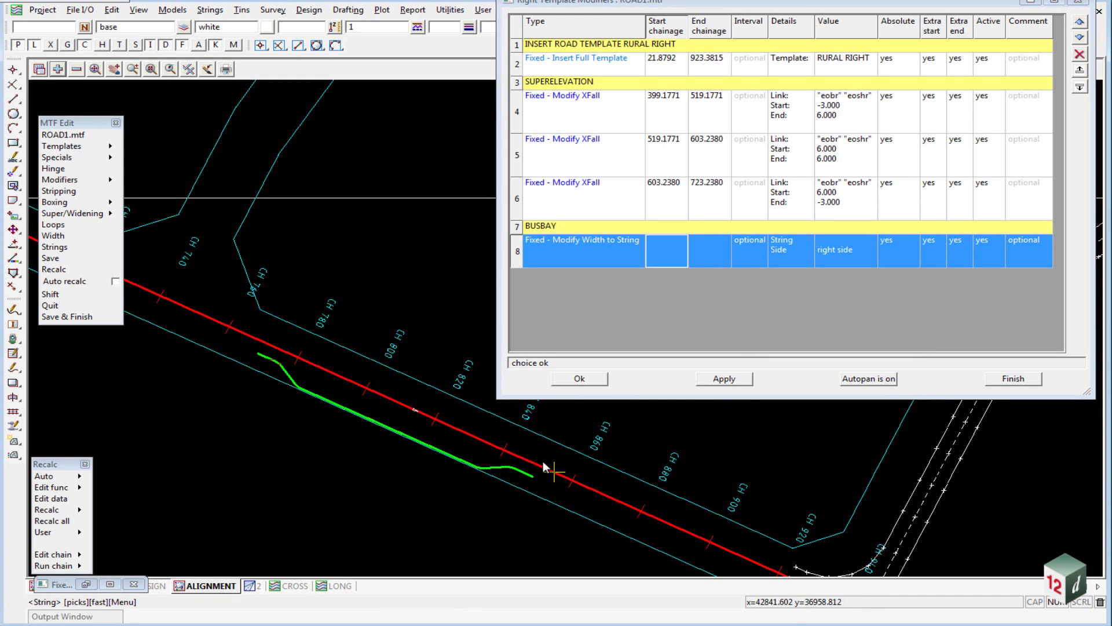
click(288, 385)
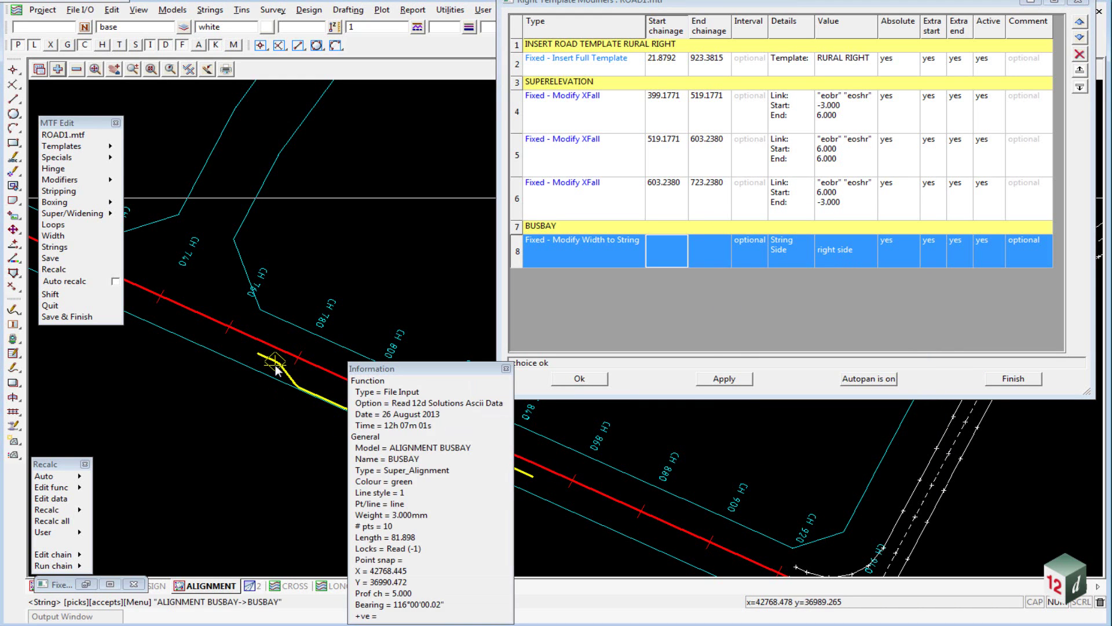
middle_click(276, 371)
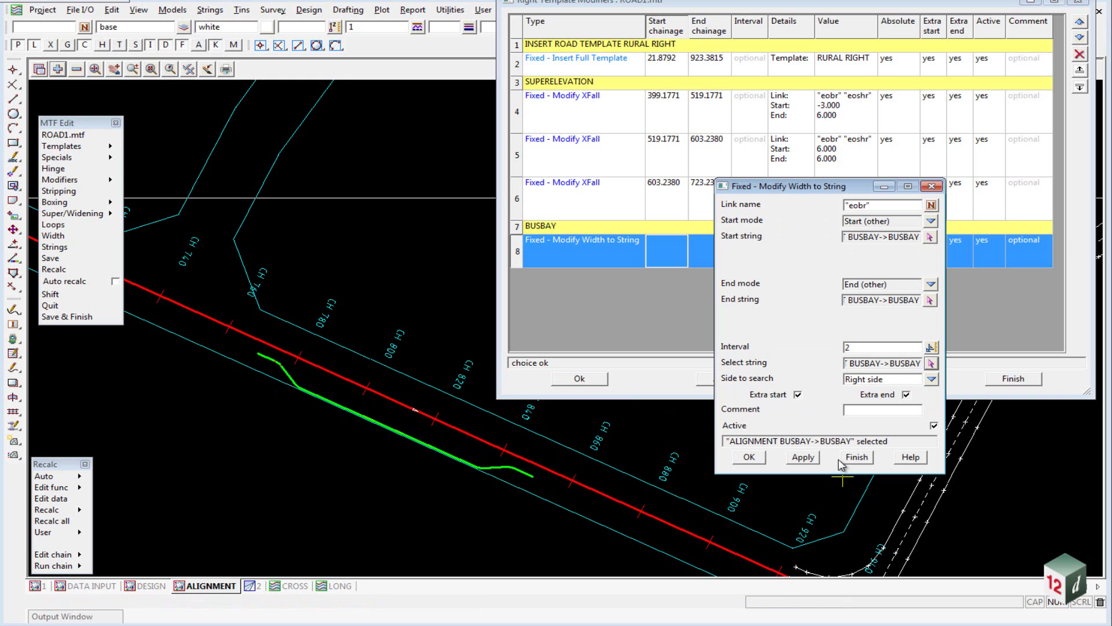
click(751, 457)
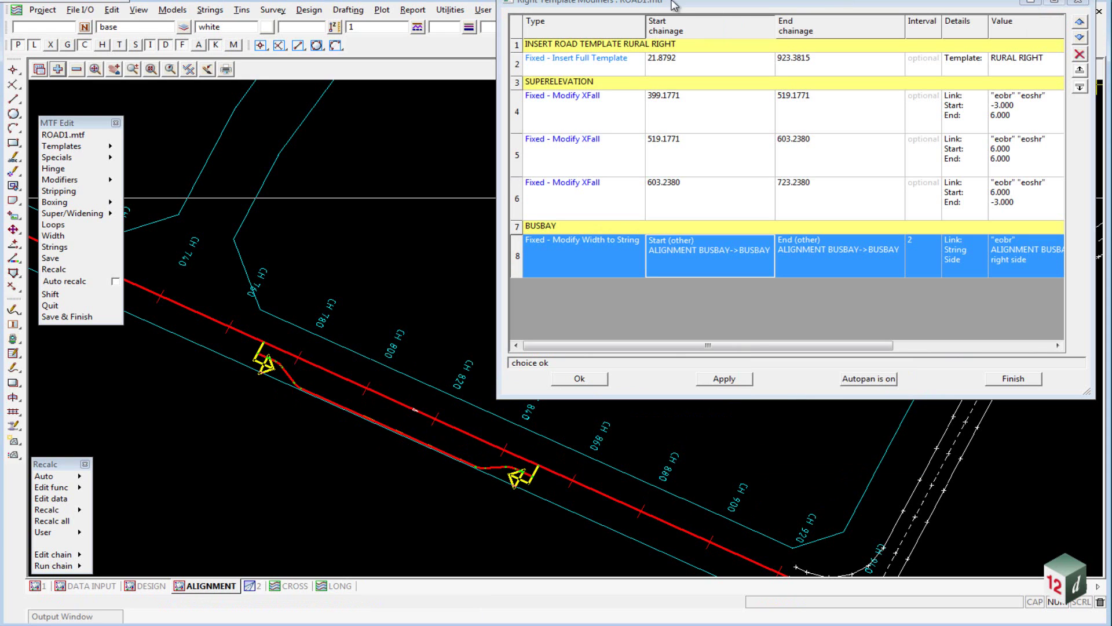
Accept ROAD1's right template modifiers and recalculate the road.
click(580, 378)
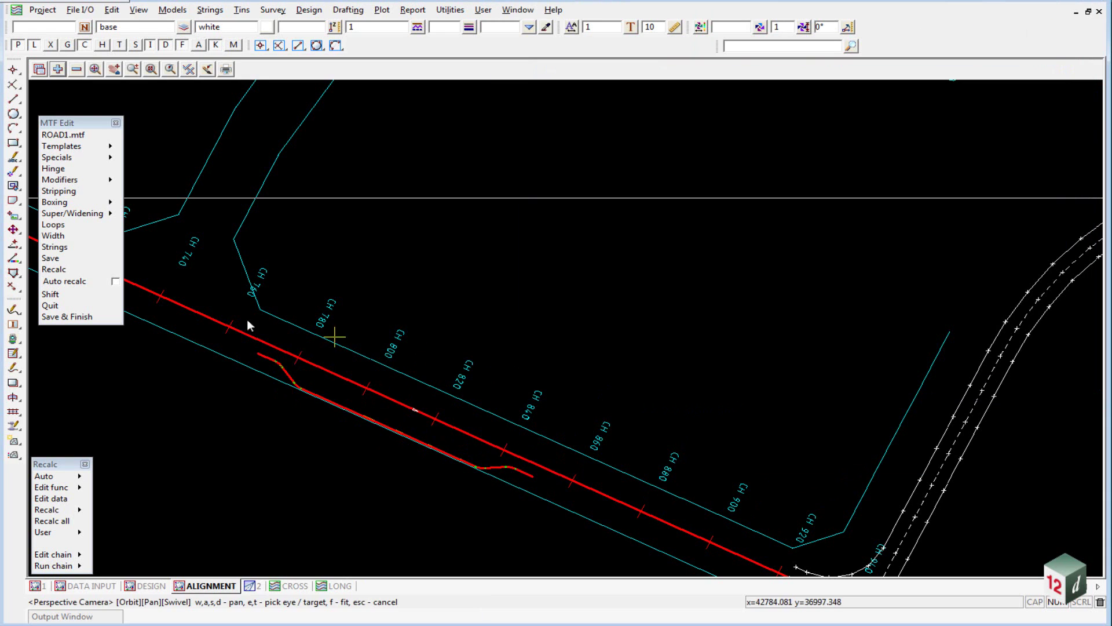
click(53, 269)
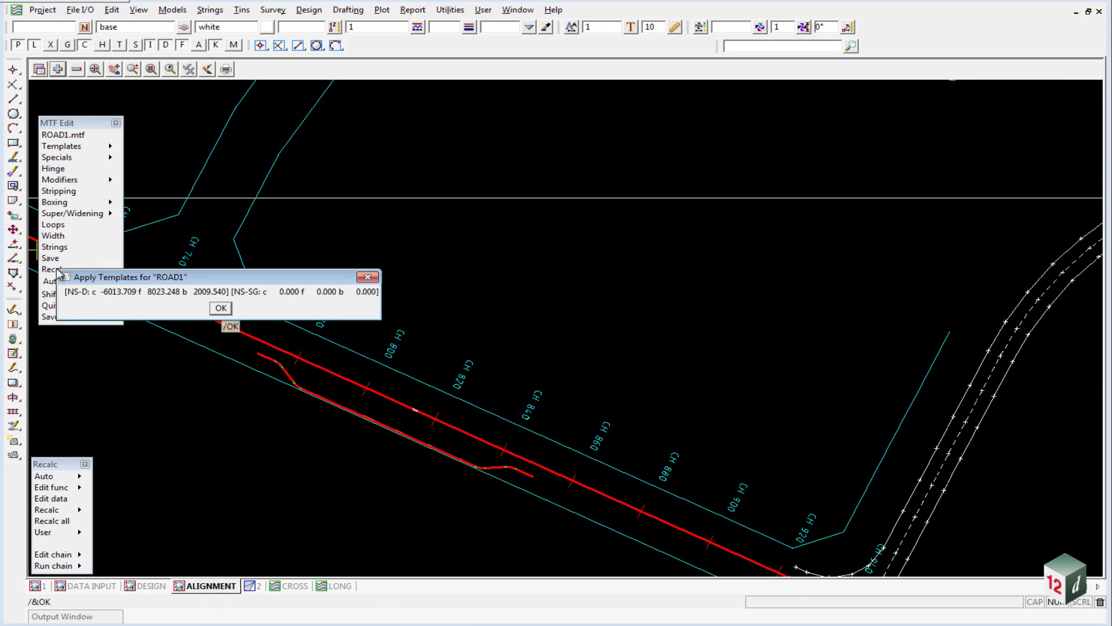
click(220, 308)
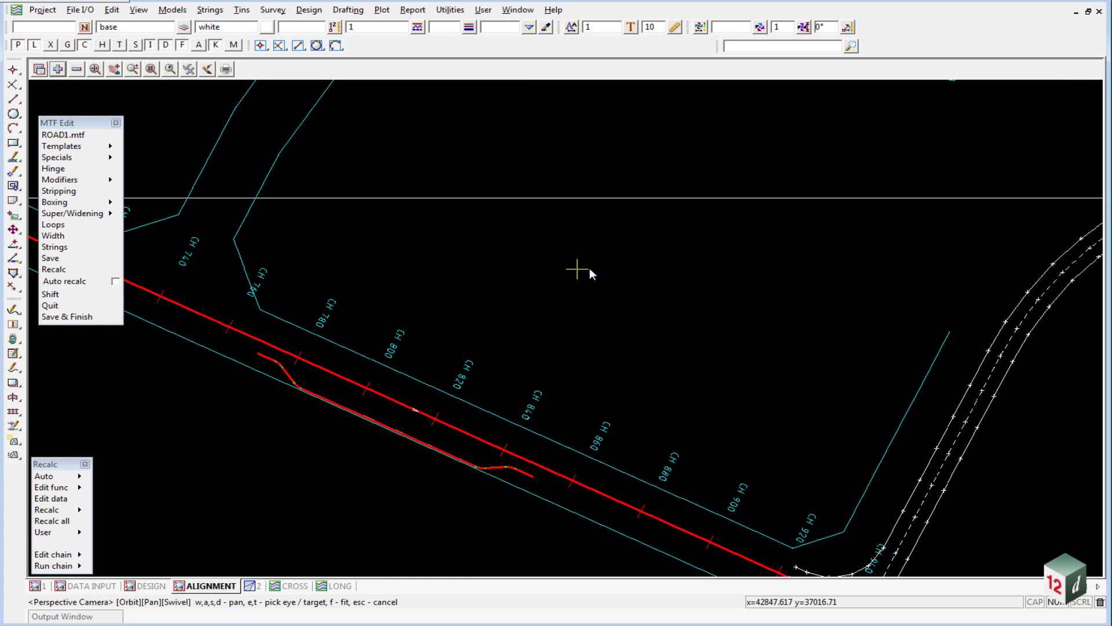
Examine the recalculated ROAD1 in the DESIGN view, checking the bus bay widening and the superelevated curve.
click(152, 586)
scroll(777, 277, down, 5)
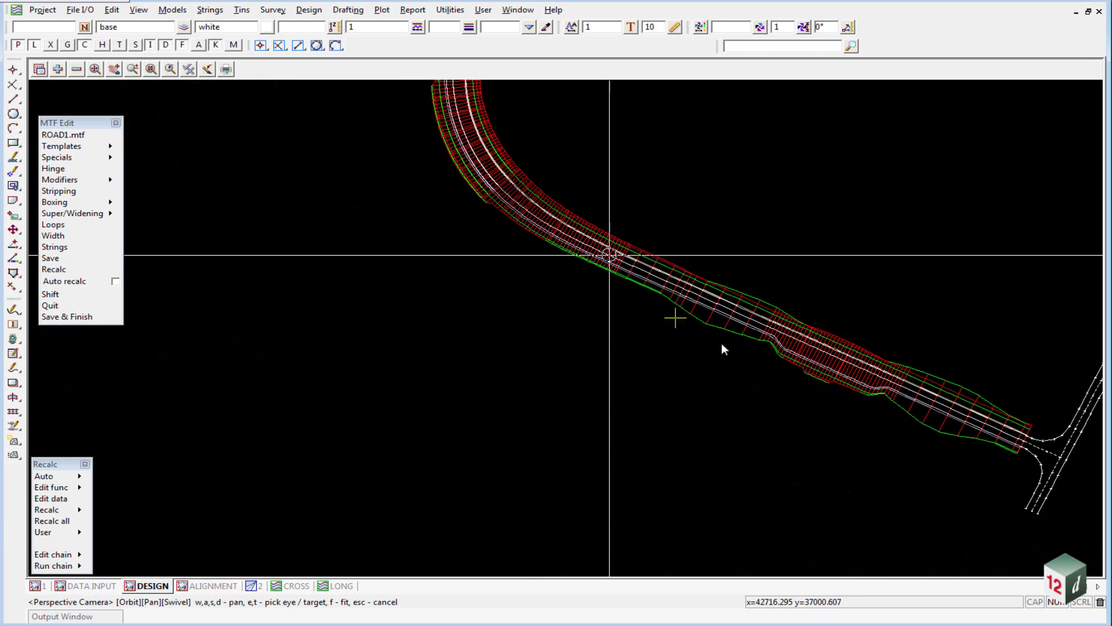
scroll(894, 372, up, 5)
mouse_move(897, 373)
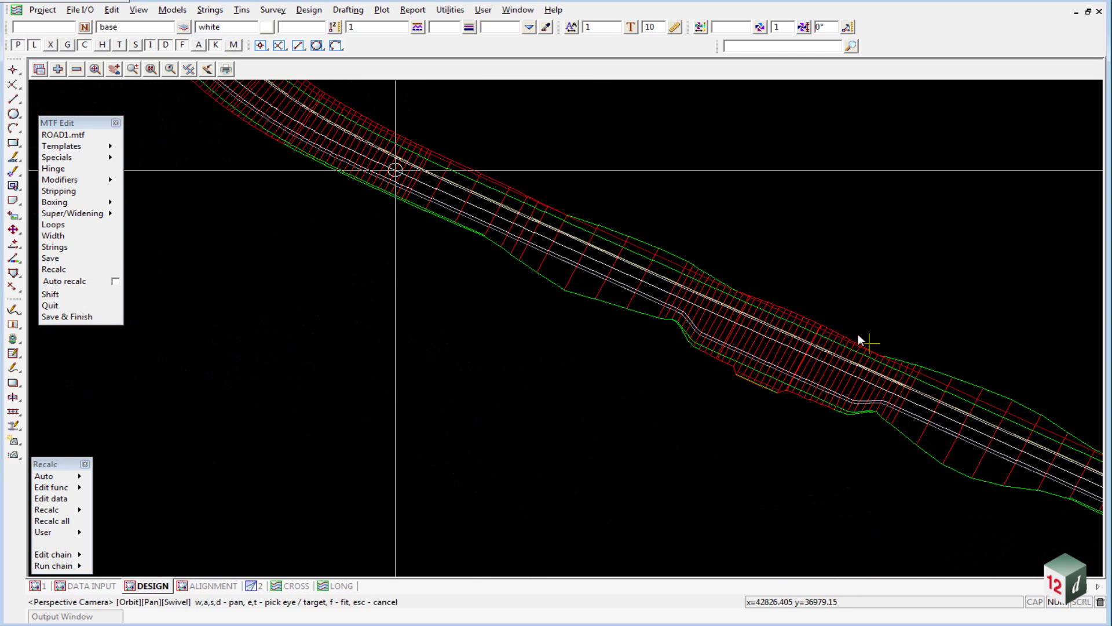
scroll(797, 481, down, 5)
scroll(521, 232, up, 5)
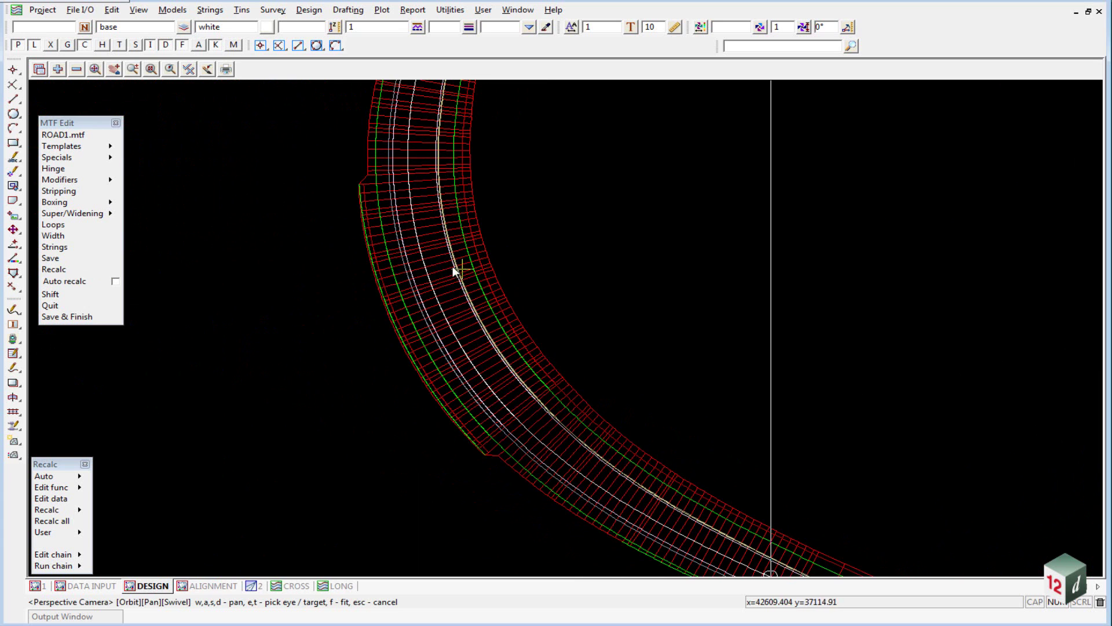
Profile the ROAD1 design section at chainage 588 on the curve and inspect its superelevation in the CROSS view.
scroll(440, 270, down, 3)
click(292, 586)
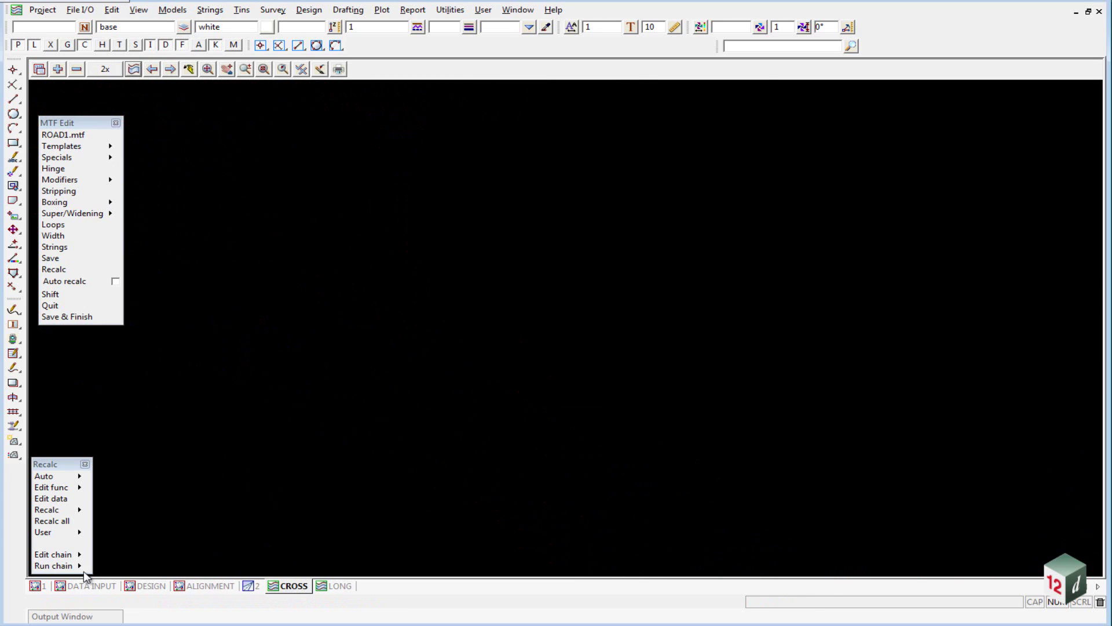
click(149, 586)
click(452, 335)
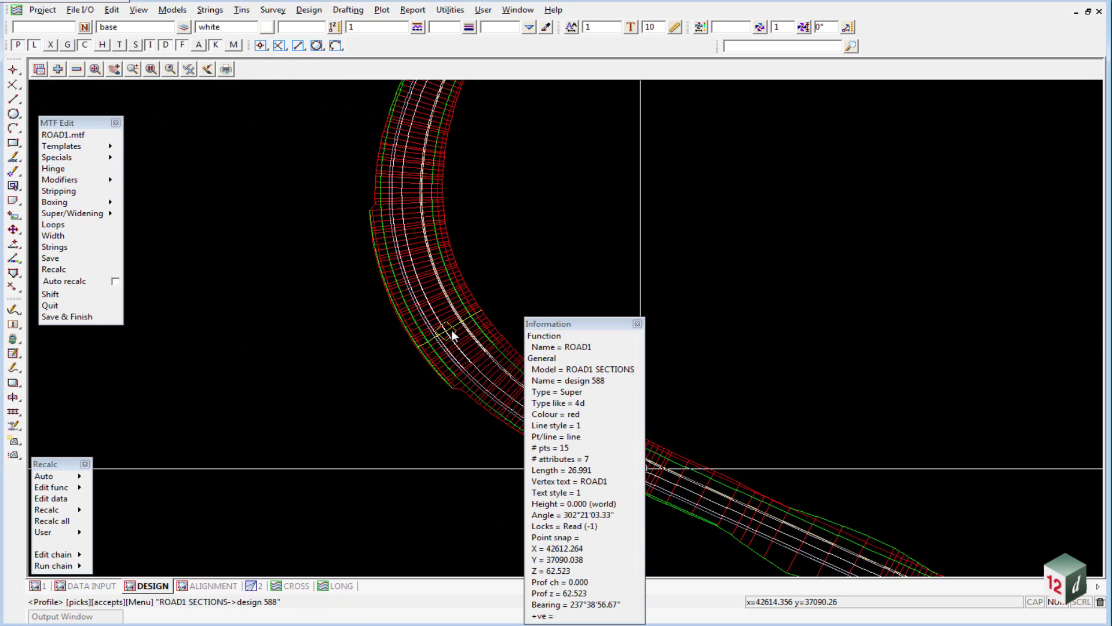
middle_click(451, 329)
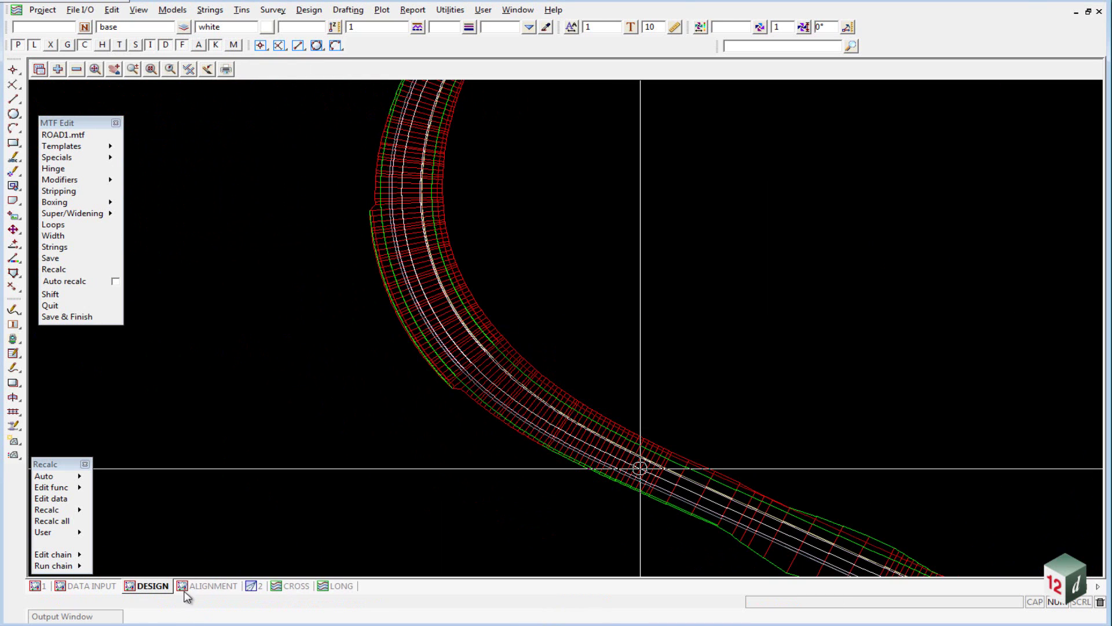
click(291, 586)
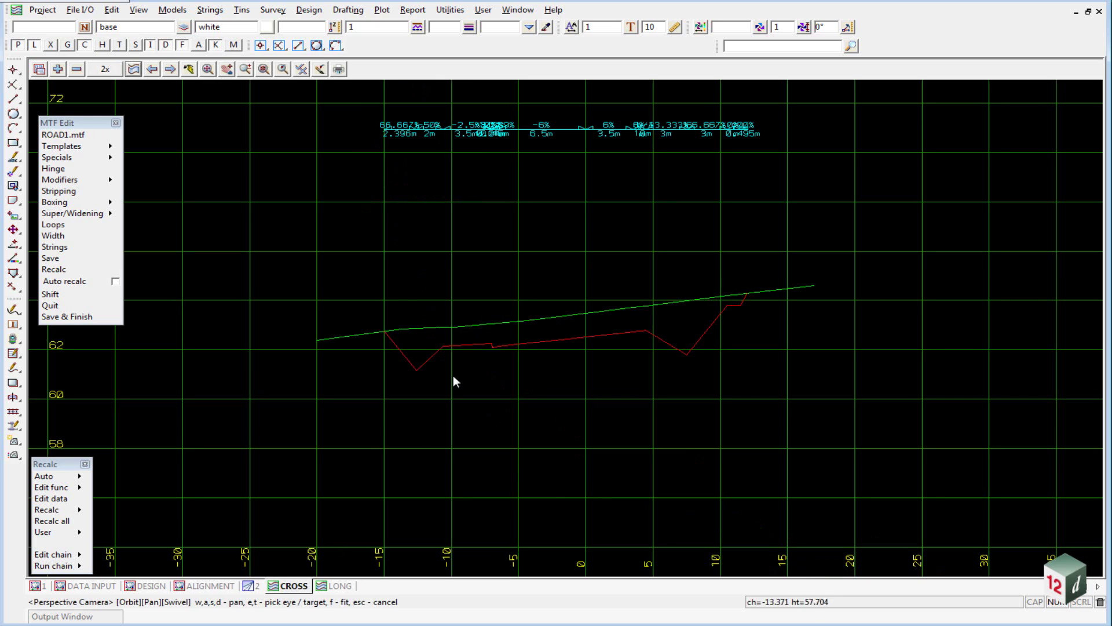
scroll(680, 275, up, 2)
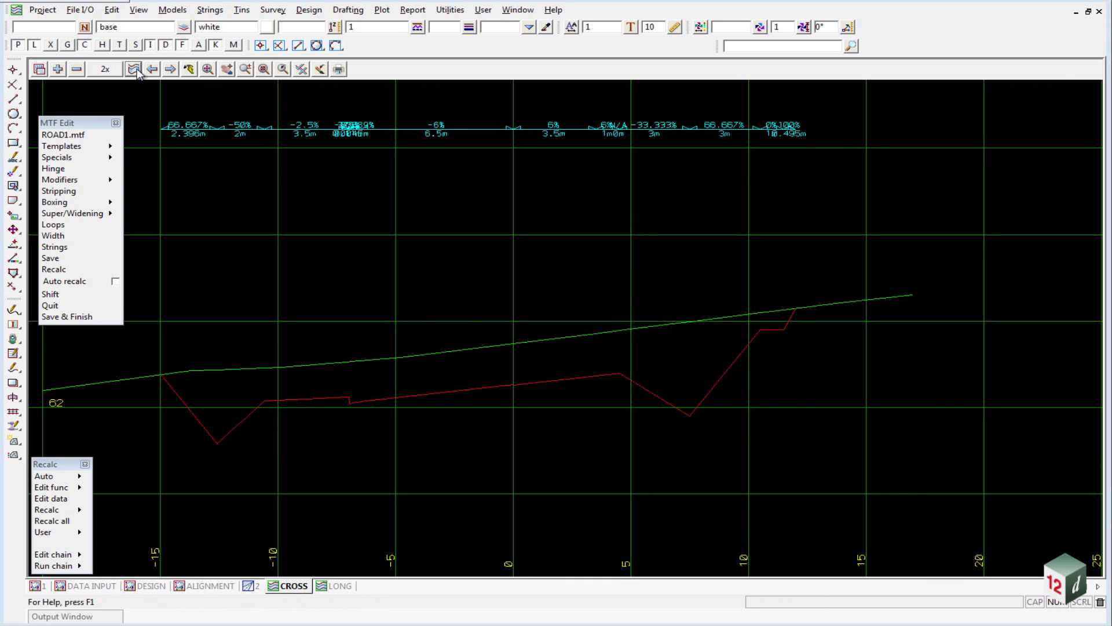
Profile the ROAD1 design section near chainage 816 in the bus bay and inspect its widened right side in the CROSS view.
click(154, 586)
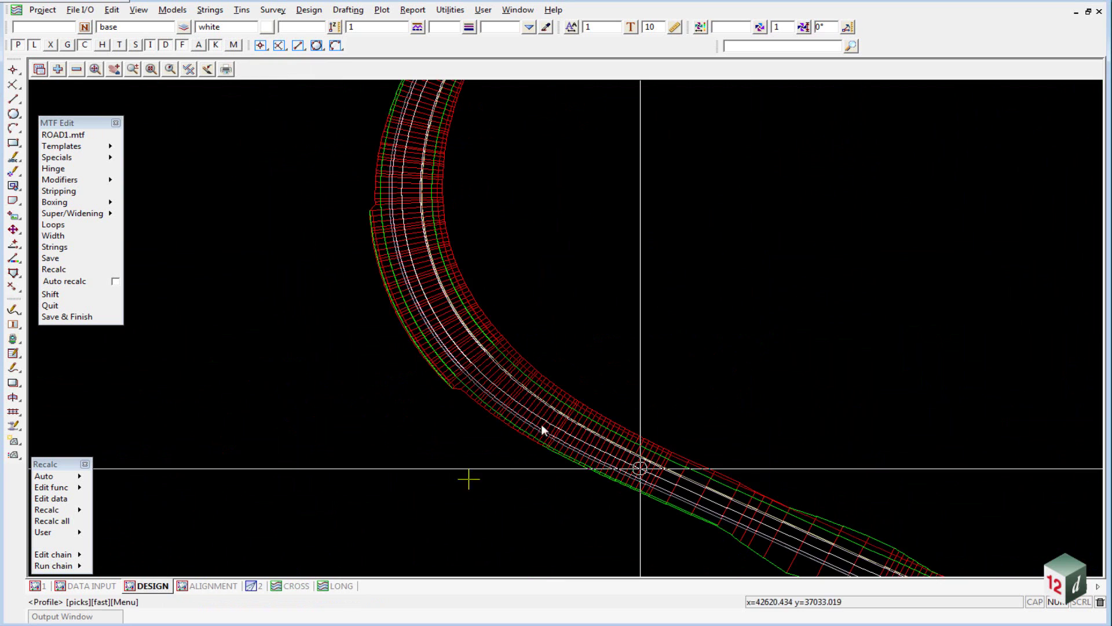
scroll(401, 296, down, 3)
scroll(636, 390, up, 5)
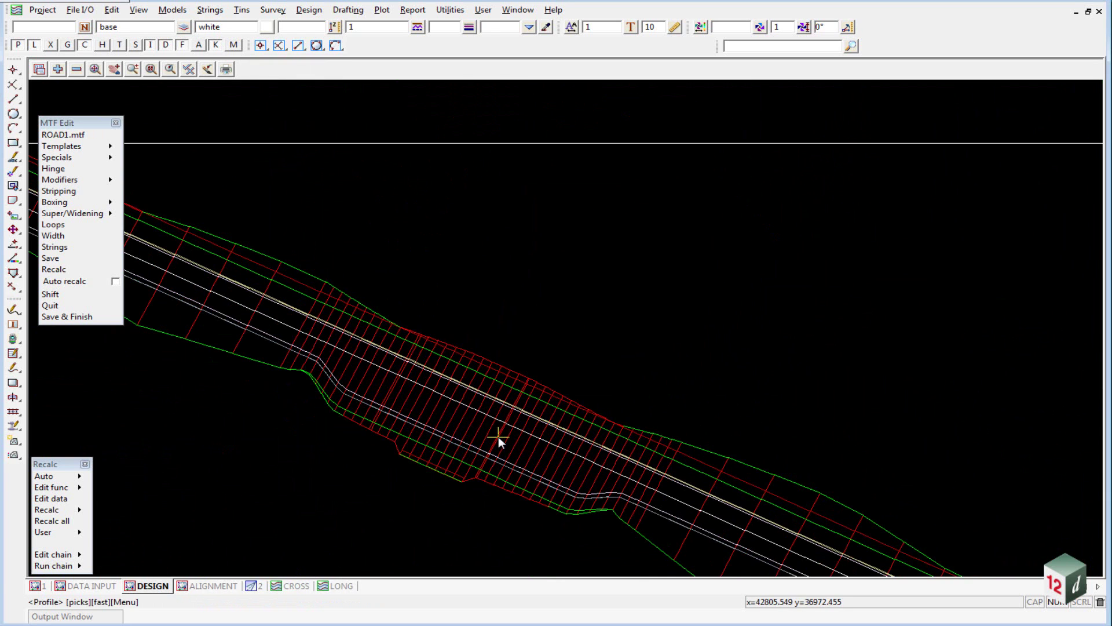
click(498, 436)
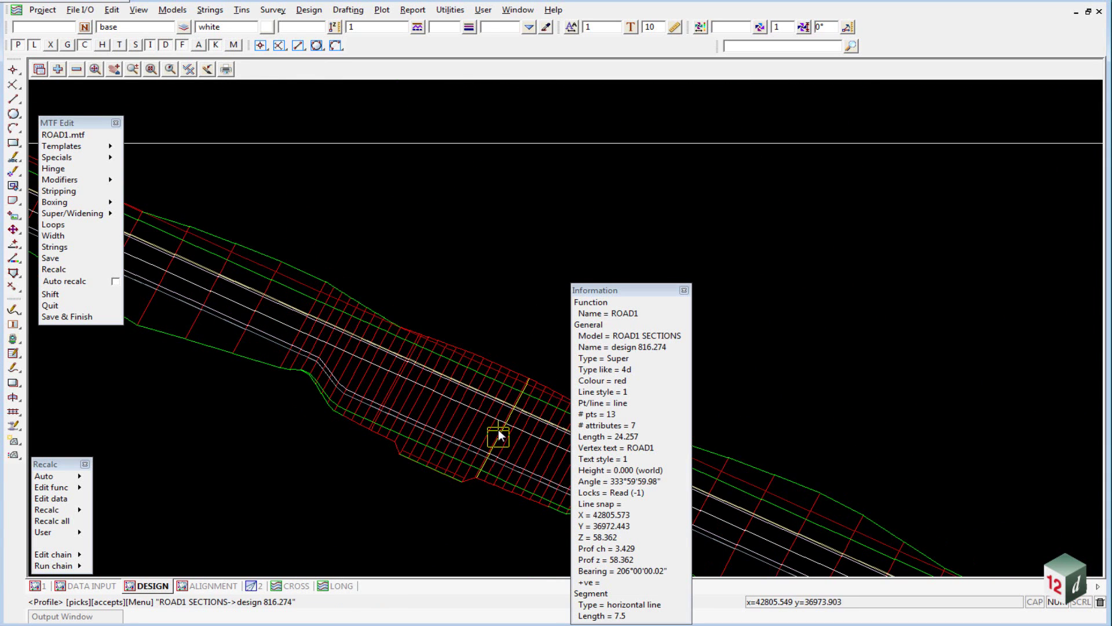
middle_click(498, 430)
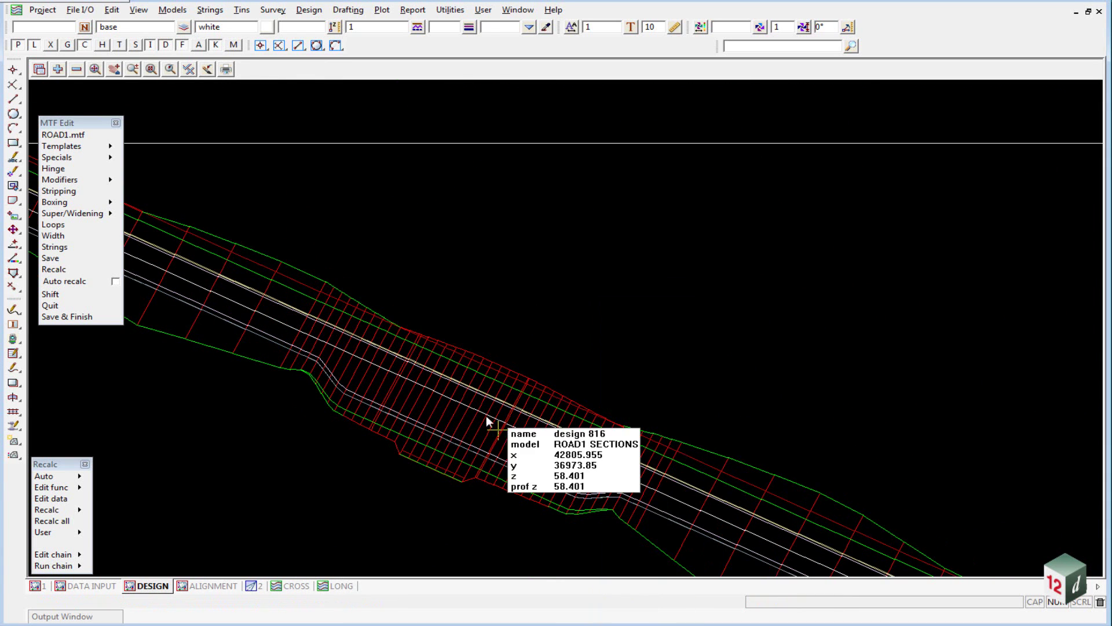
click(294, 586)
scroll(542, 300, up, 3)
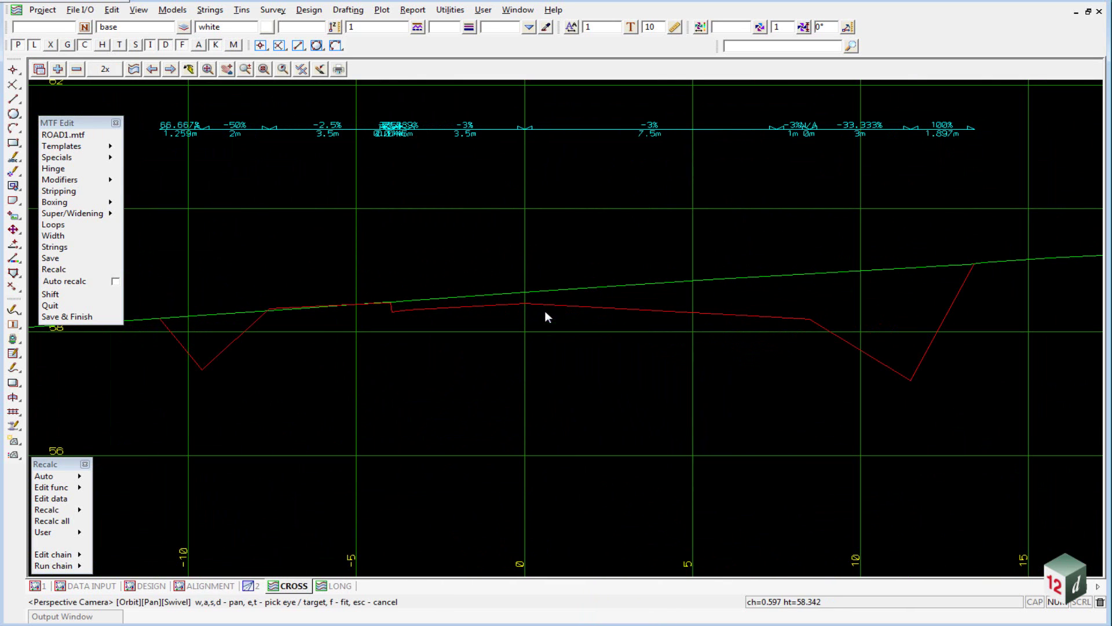